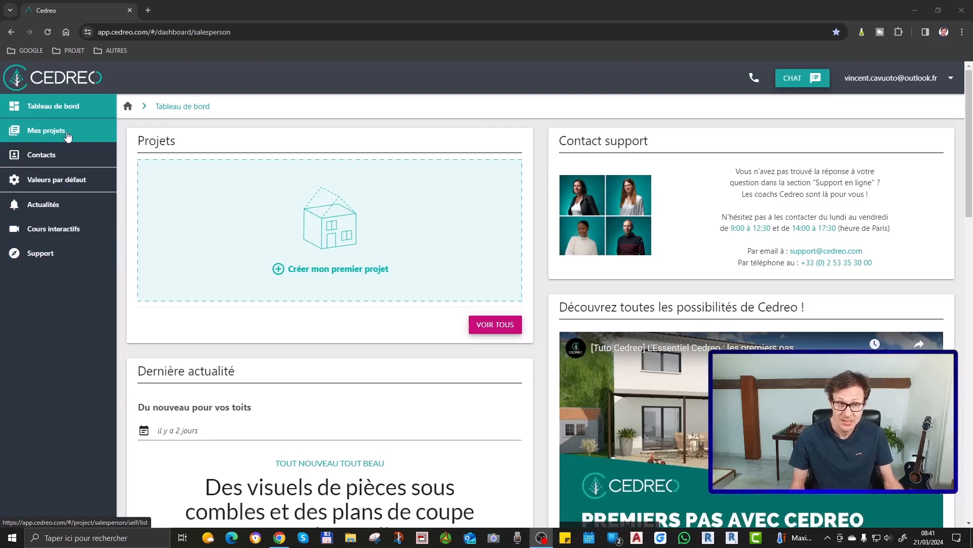
Step: Look through the dashboard's projects, latest news and latest images sections
scroll(426, 278, down, 7)
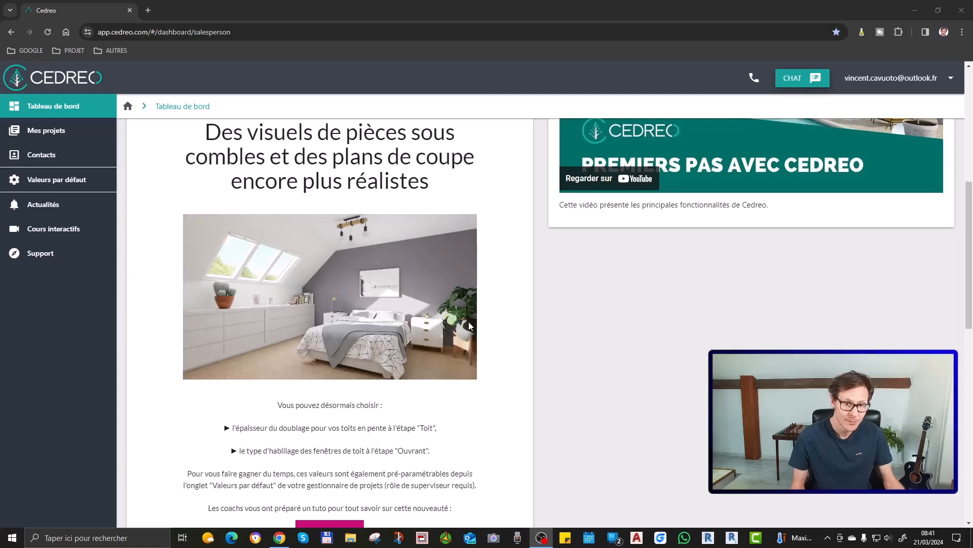
scroll(469, 326, down, 2)
scroll(487, 316, down, 4)
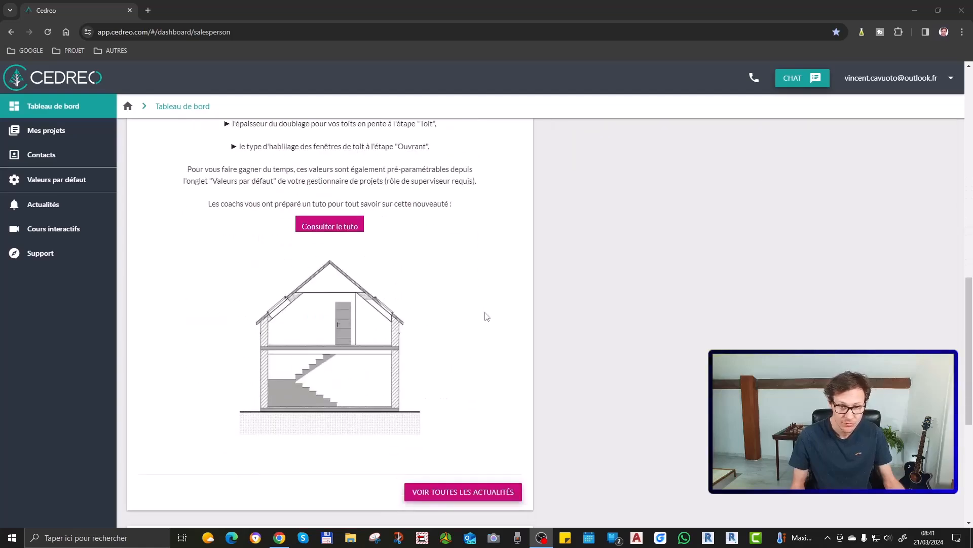
scroll(489, 314, up, 2)
scroll(488, 314, down, 5)
scroll(489, 313, down, 3)
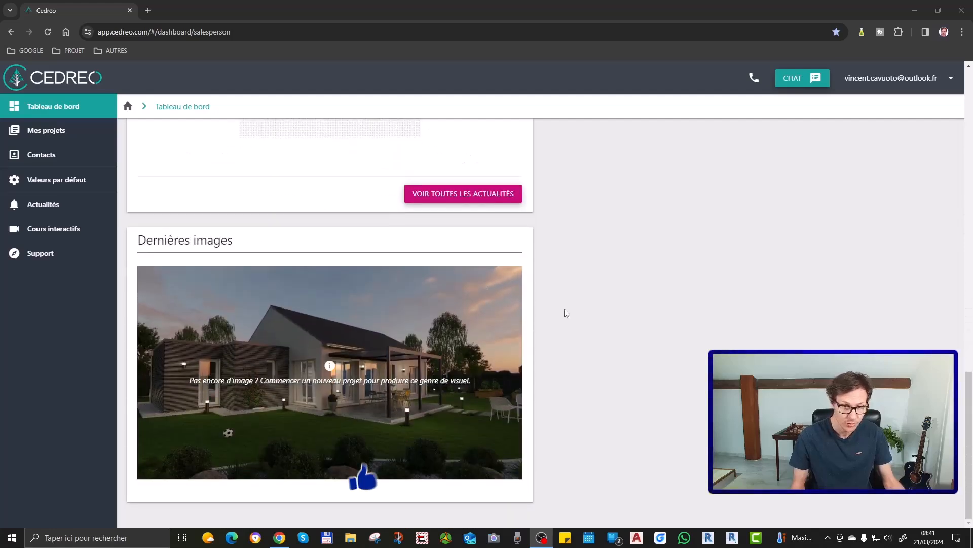
scroll(563, 310, up, 6)
scroll(562, 311, up, 5)
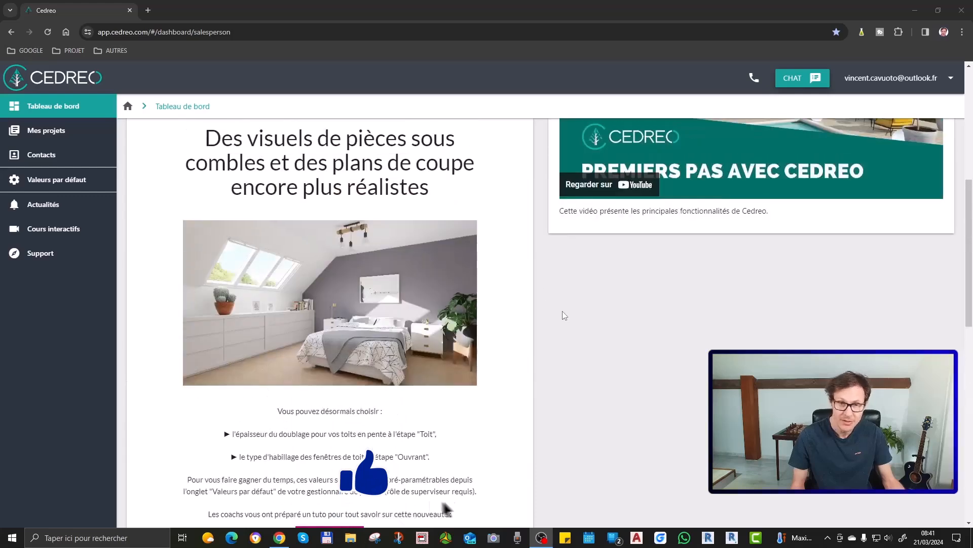
scroll(543, 299, up, 6)
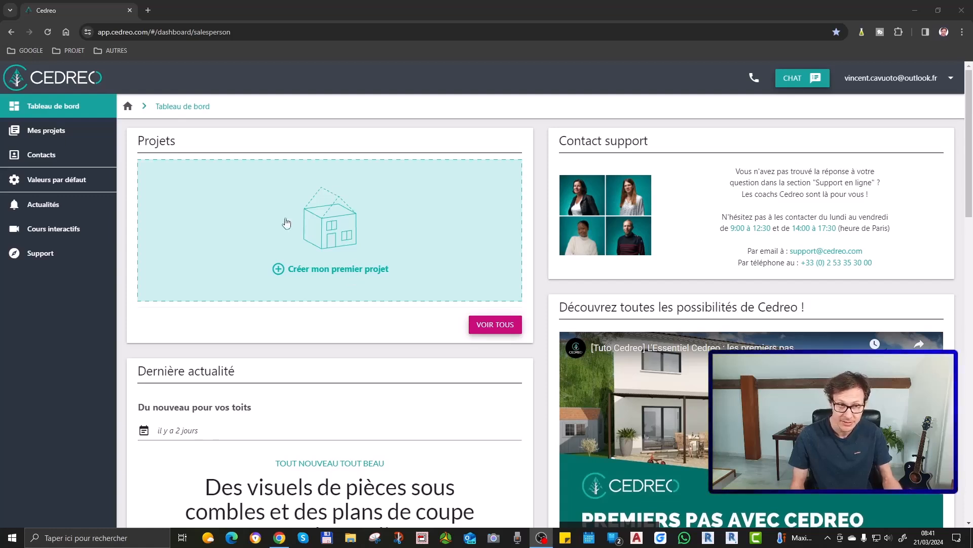
Step: Create a first project named "Projet test" with the description "Maison"
click(348, 282)
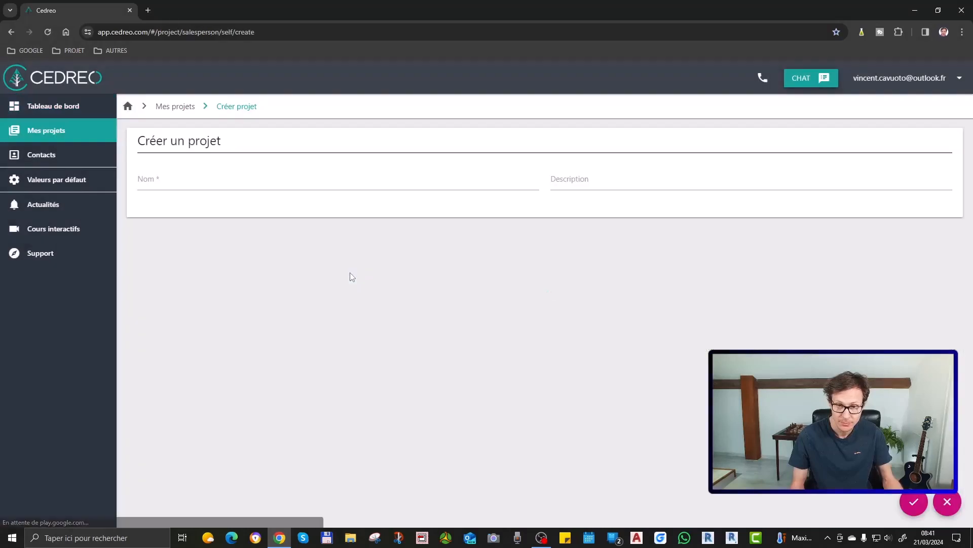
click(173, 175)
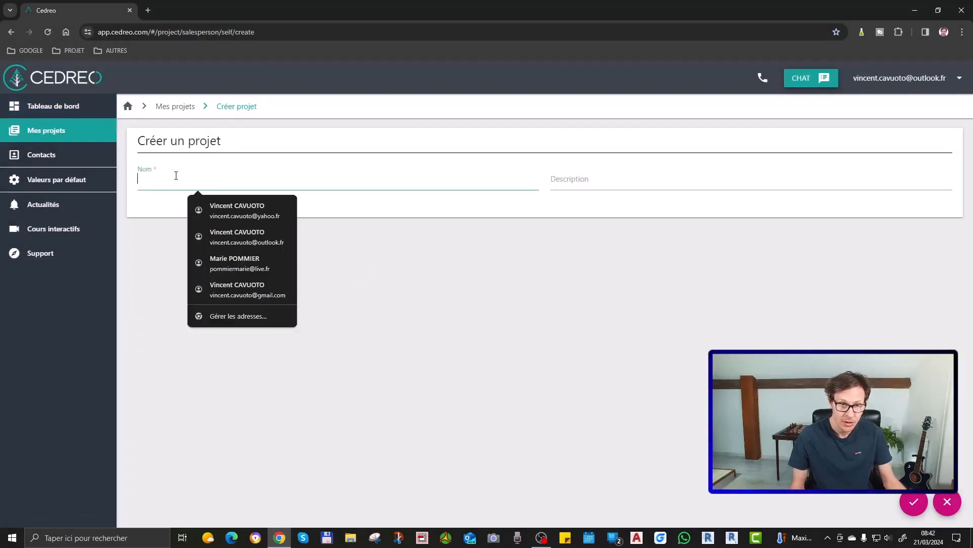
text(Pro)
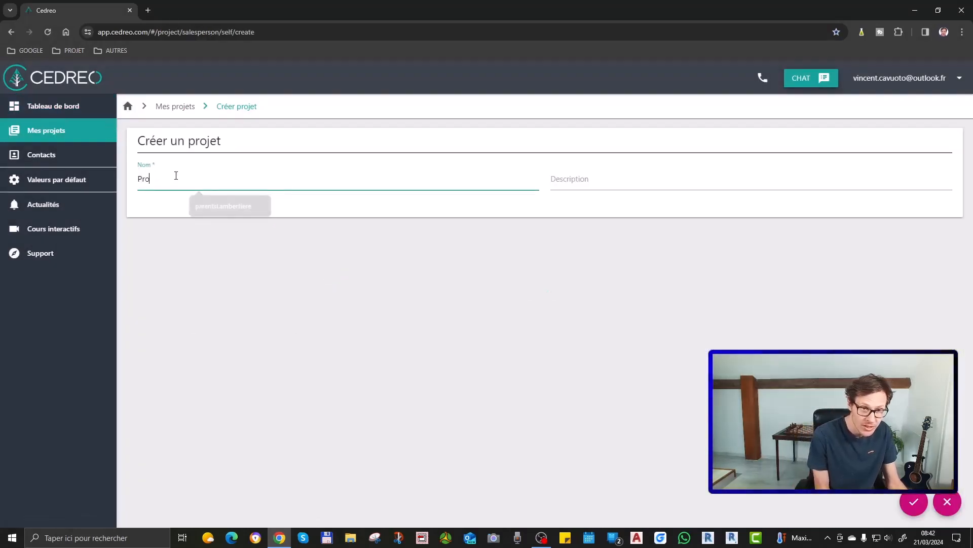
text(jet test)
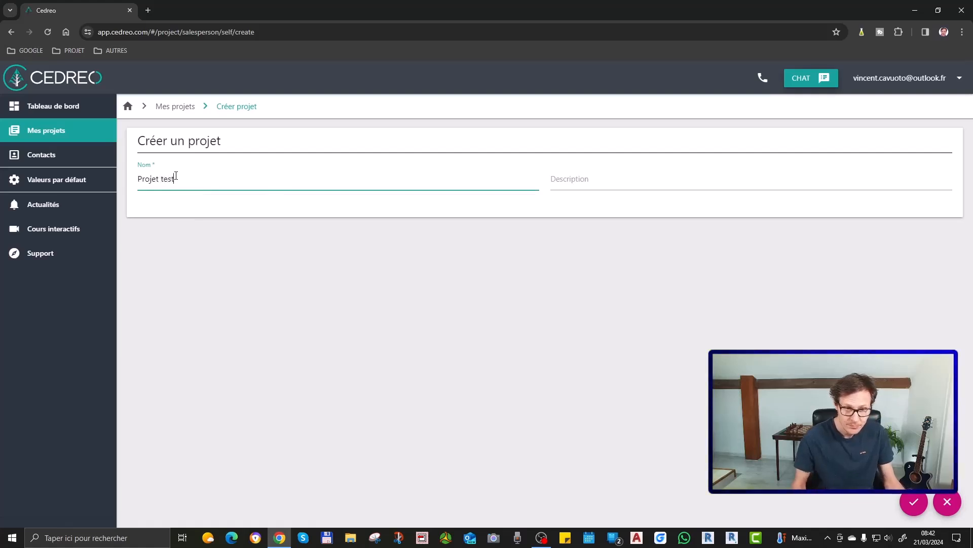
click(583, 178)
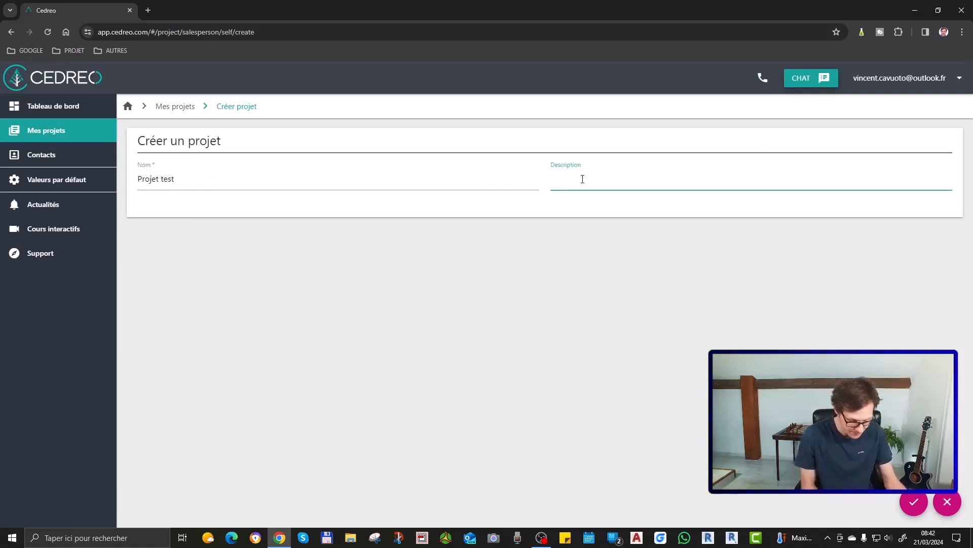
text(Maison)
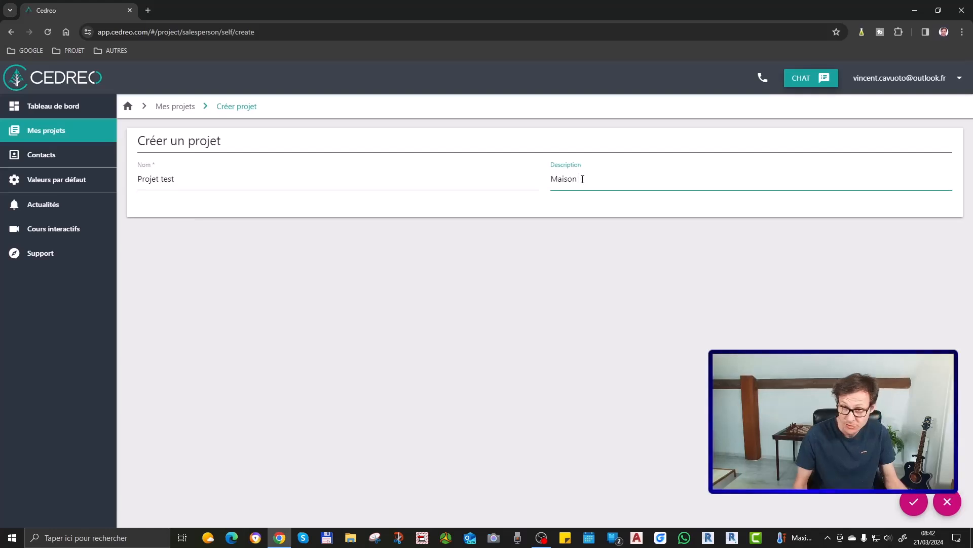
click(913, 503)
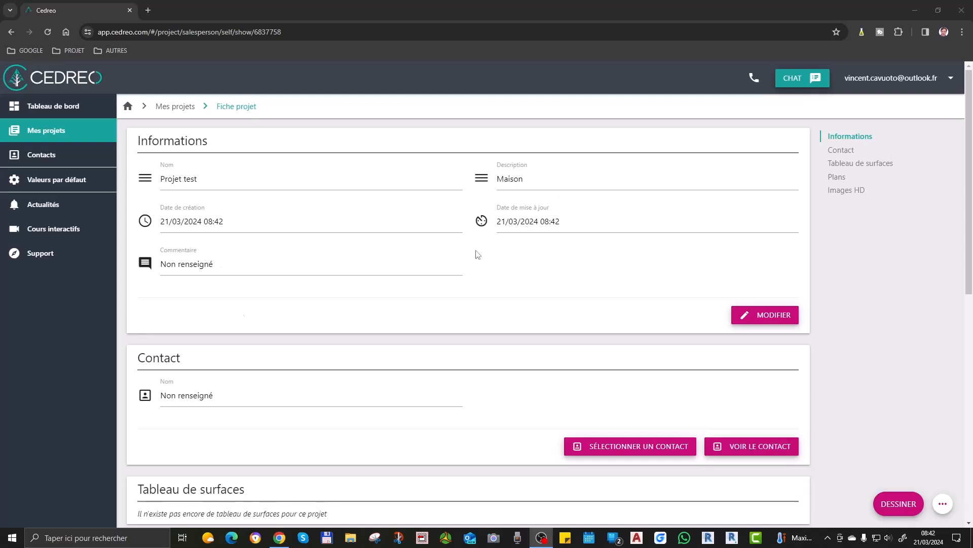
Step: Review the project sheet's information, contact, surface table, plans and HD images sections
scroll(229, 316, down, 2)
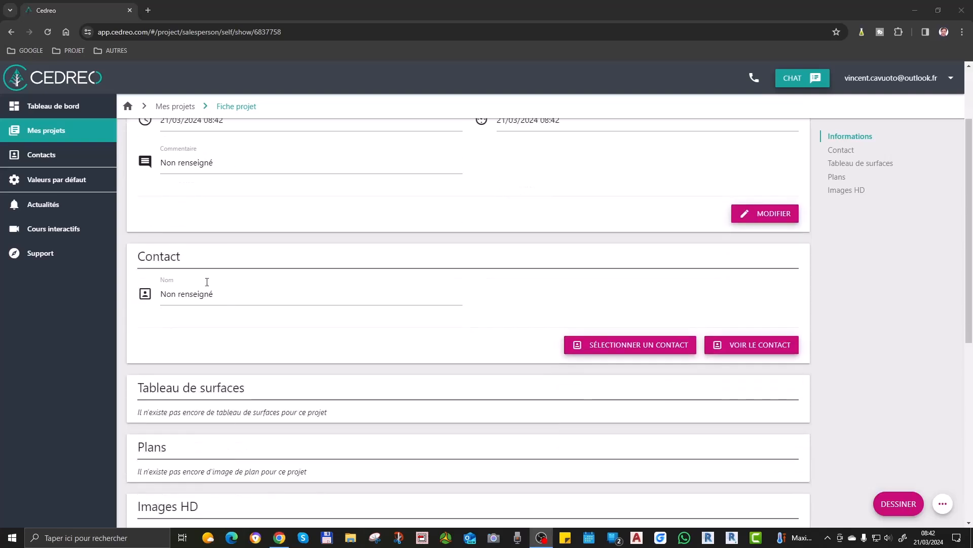
click(231, 295)
drag(249, 296, 163, 299)
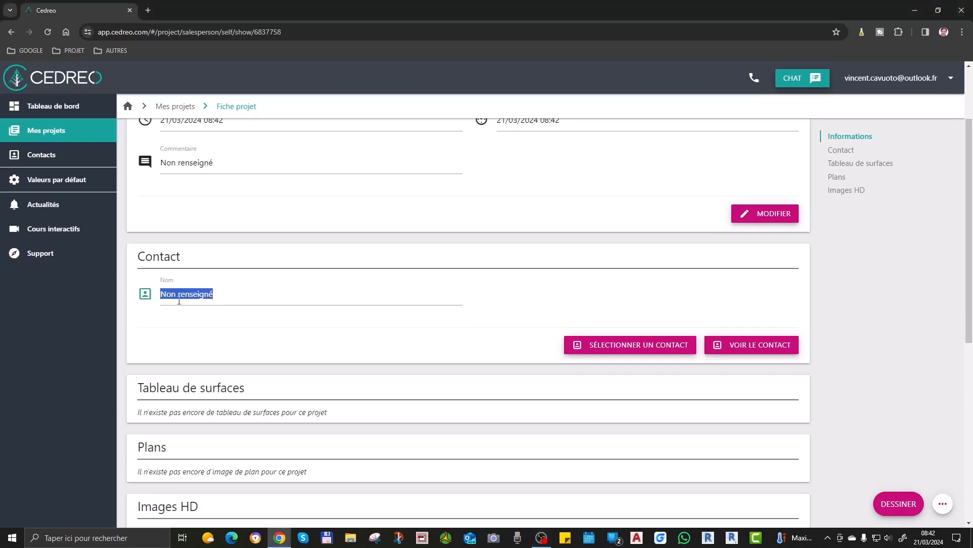
scroll(278, 315, down, 7)
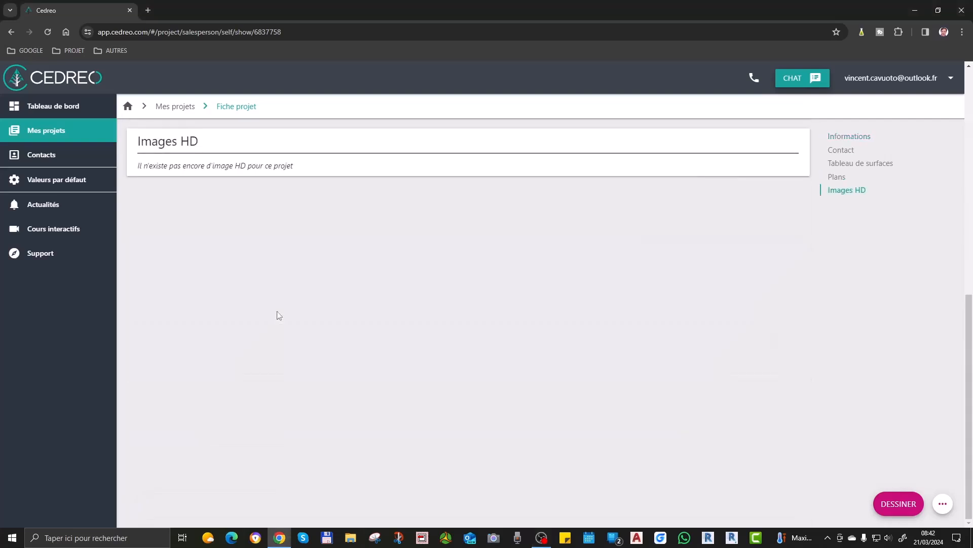
scroll(276, 315, up, 8)
scroll(341, 383, up, 1)
scroll(502, 368, down, 1)
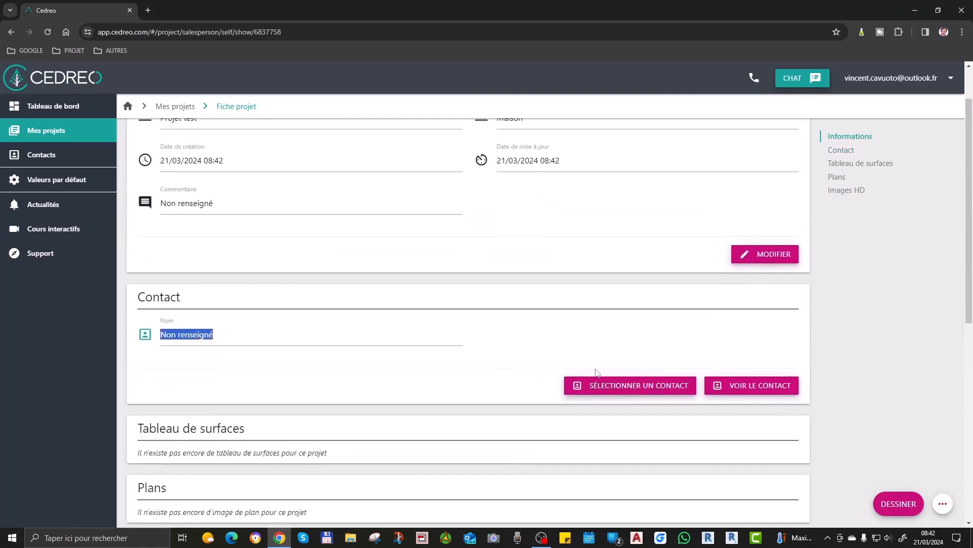
scroll(286, 337, down, 5)
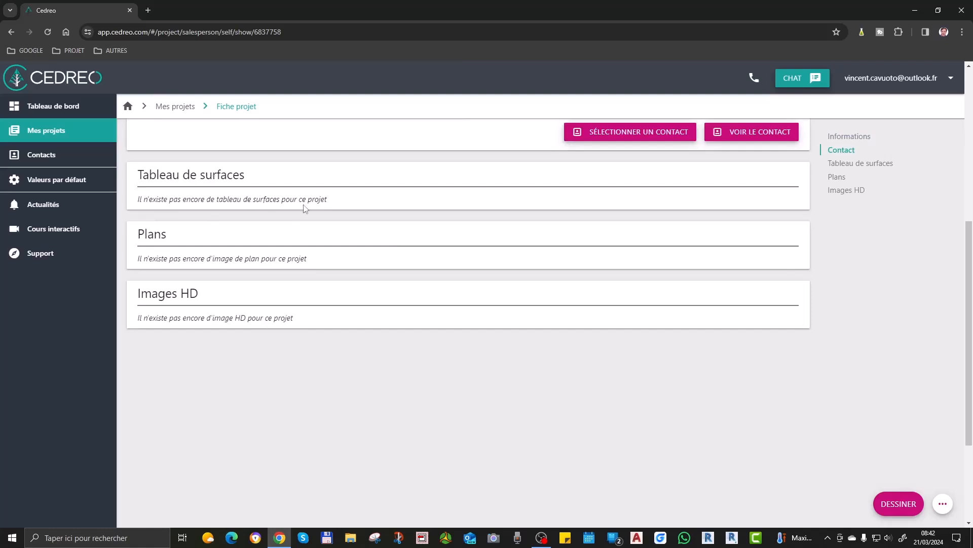
scroll(441, 326, up, 6)
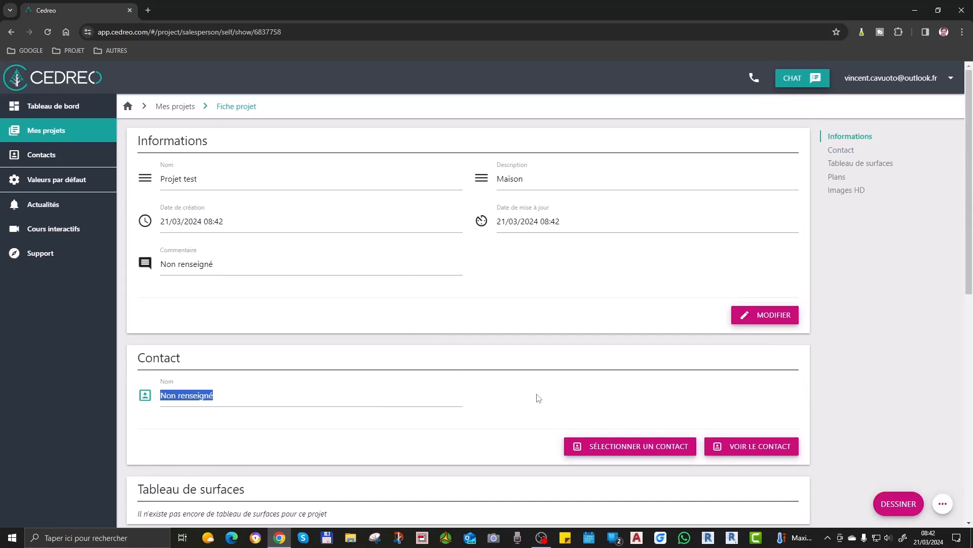
Step: Open the drawing workspace for the project and check its view navigation controls
click(898, 504)
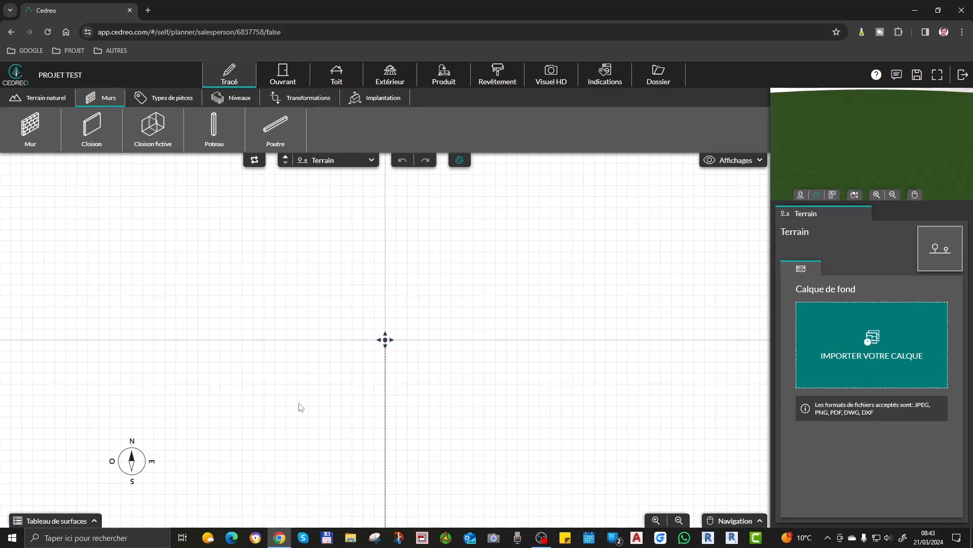
click(732, 522)
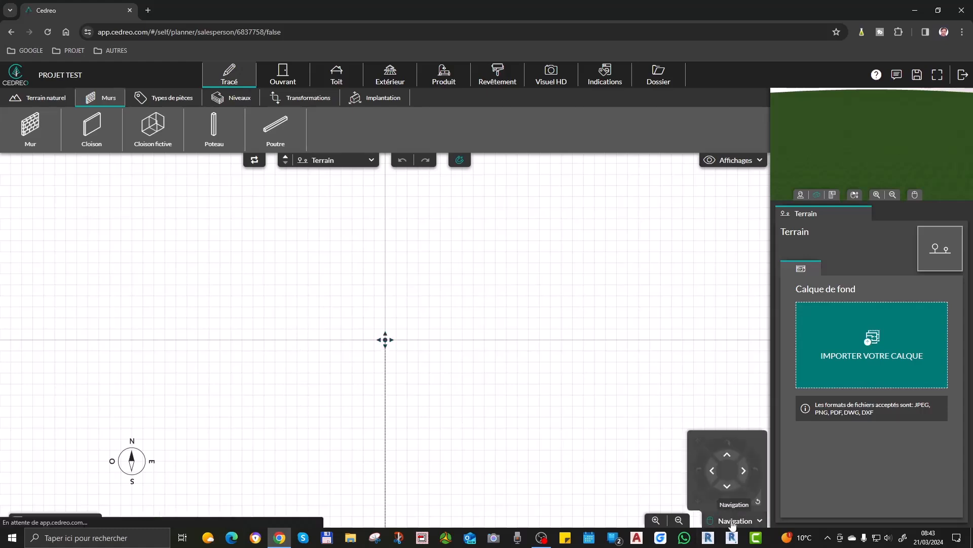
click(733, 522)
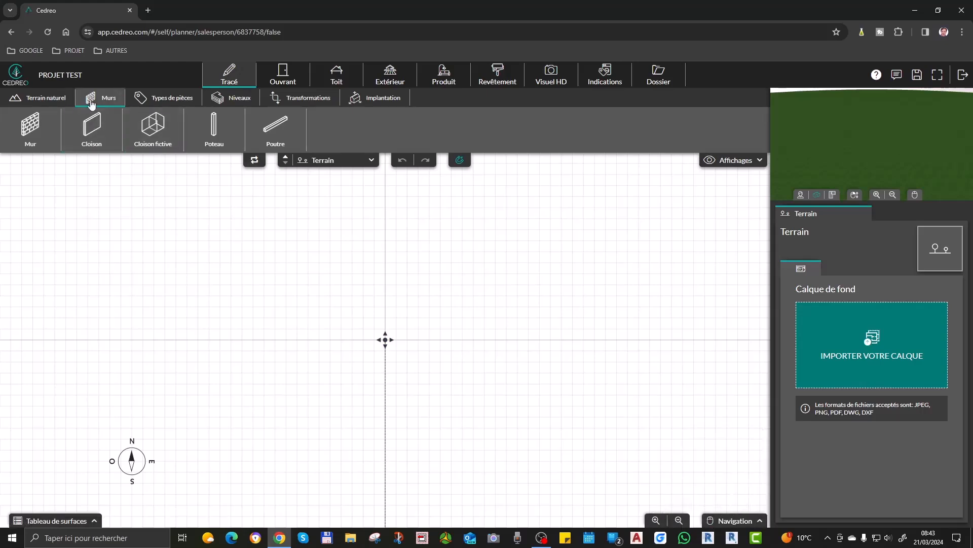
key(ctrl)
key(ctrl)
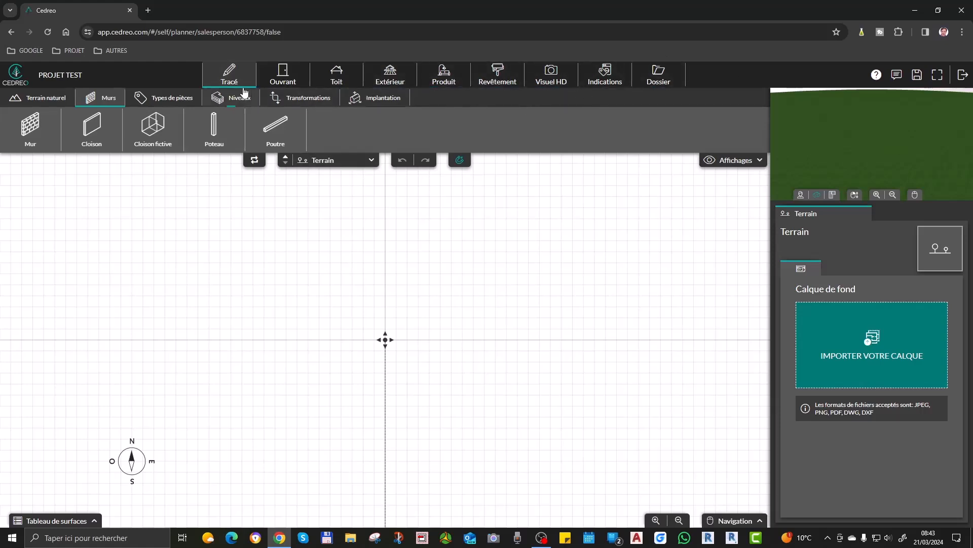
click(36, 104)
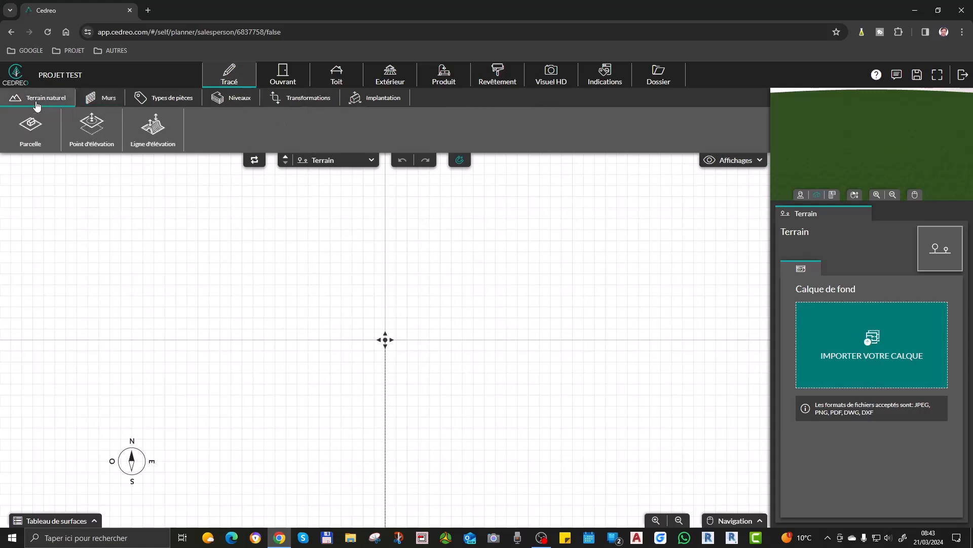
click(37, 136)
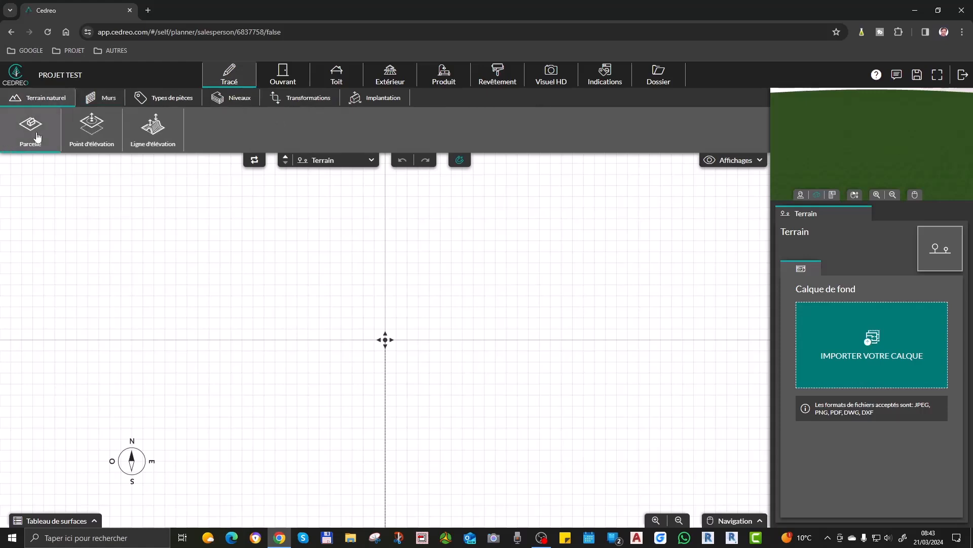
click(37, 145)
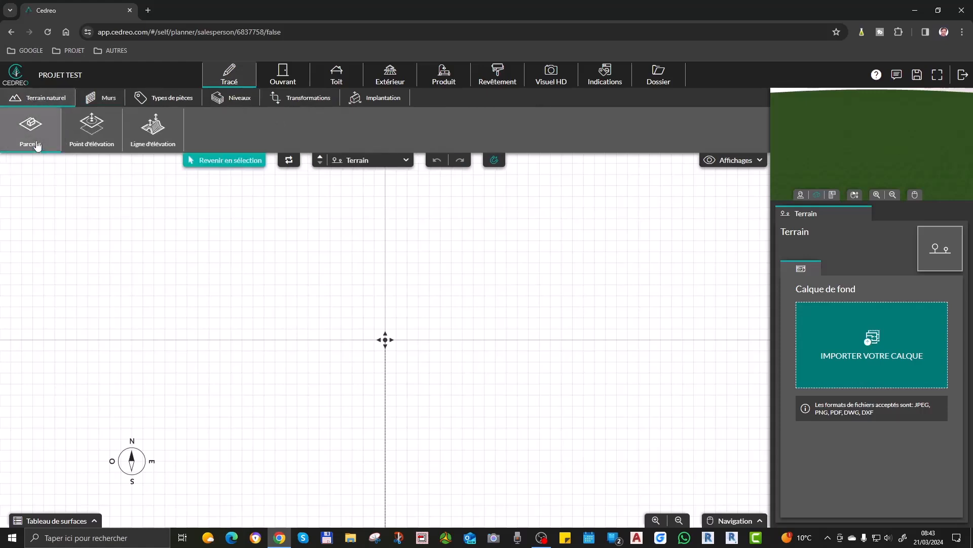
click(232, 248)
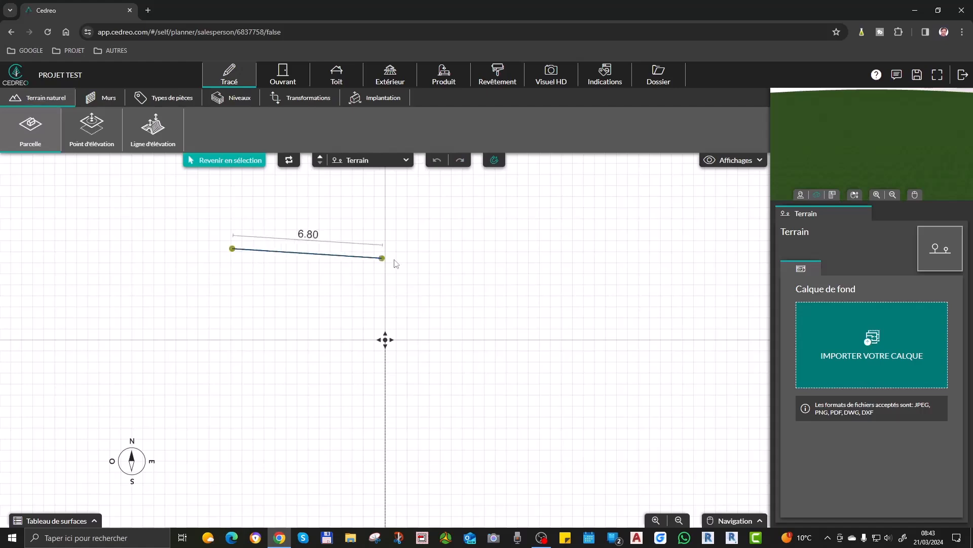
scroll(580, 233, down, 1)
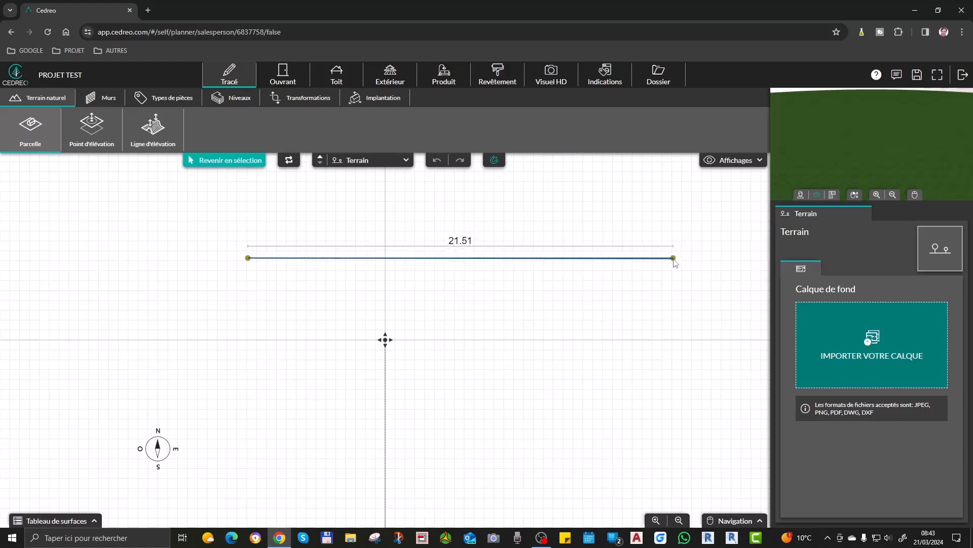
click(673, 259)
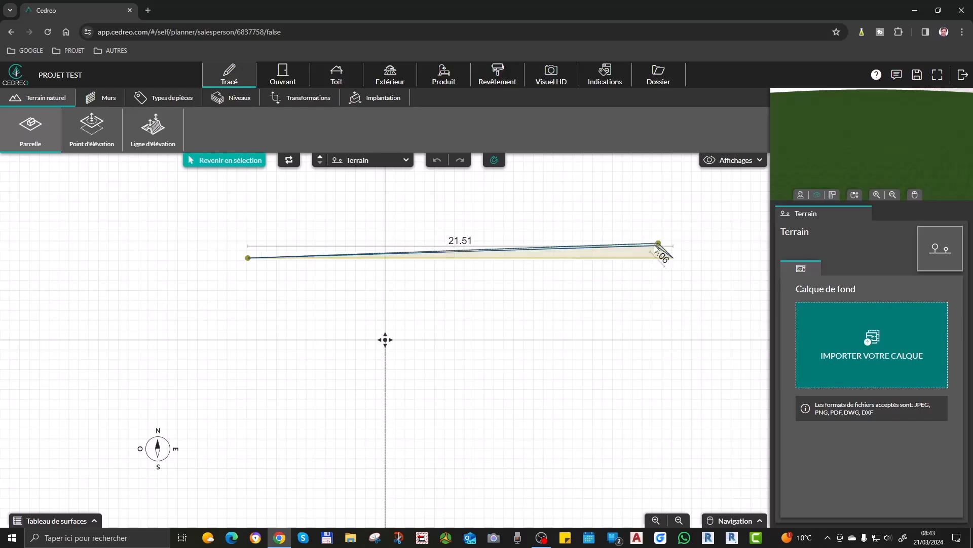
click(697, 501)
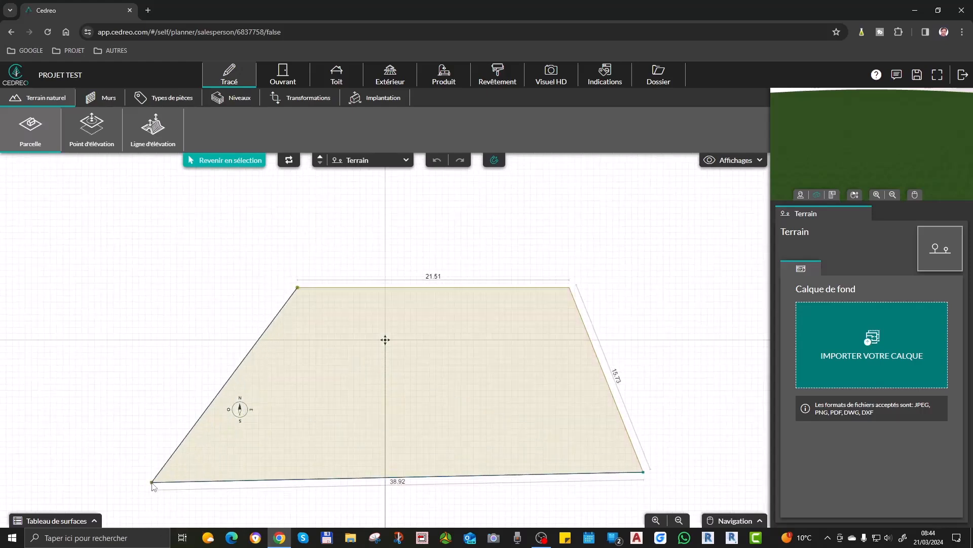
click(152, 483)
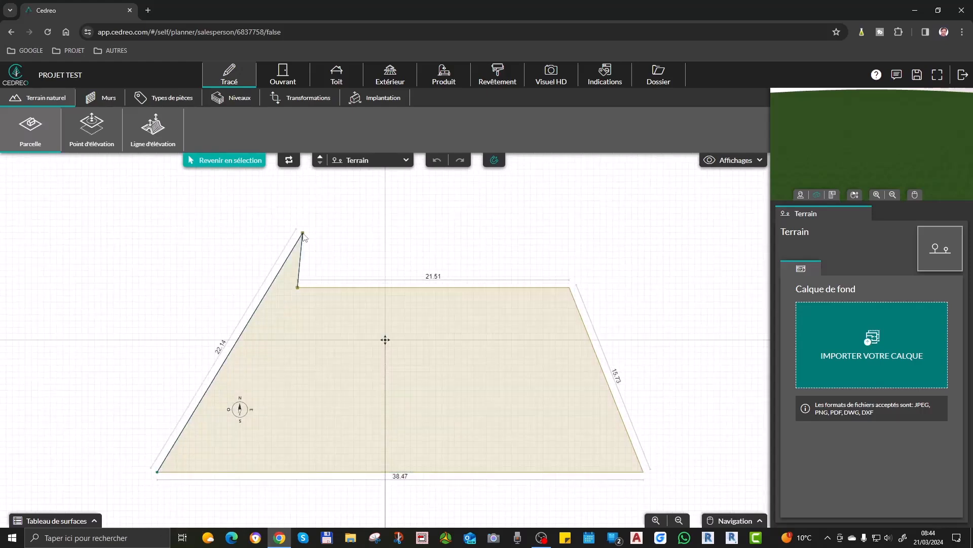
mouse_move(195, 339)
mouse_down()
mouse_move(261, 348)
mouse_move(198, 308)
mouse_move(294, 330)
mouse_move(225, 264)
mouse_move(221, 300)
mouse_move(223, 285)
mouse_move(193, 332)
mouse_move(329, 298)
mouse_move(201, 252)
mouse_move(209, 203)
mouse_move(227, 176)
mouse_move(238, 178)
mouse_move(230, 166)
mouse_move(200, 269)
mouse_move(222, 297)
mouse_move(204, 282)
mouse_move(233, 276)
mouse_move(76, 127)
mouse_move(245, 335)
mouse_move(228, 305)
mouse_up()
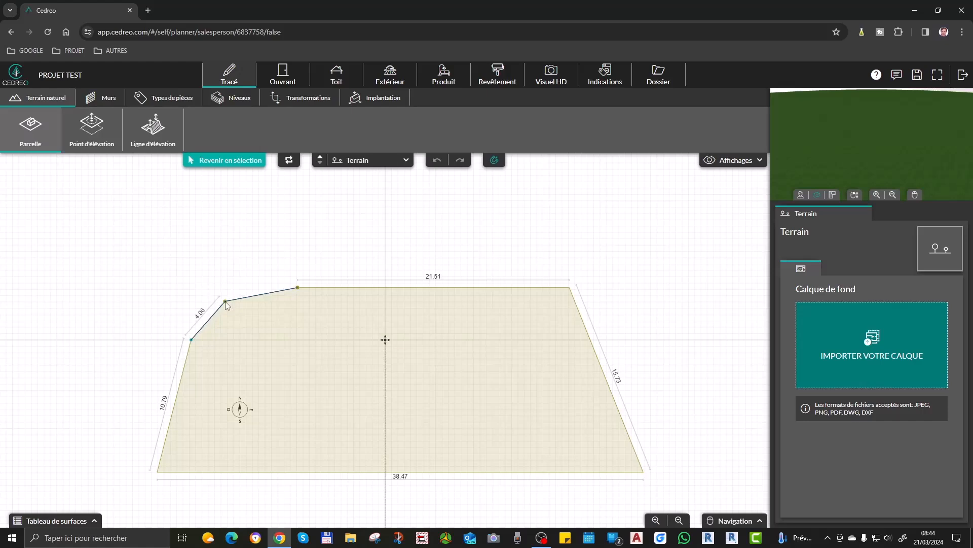
key(Escape)
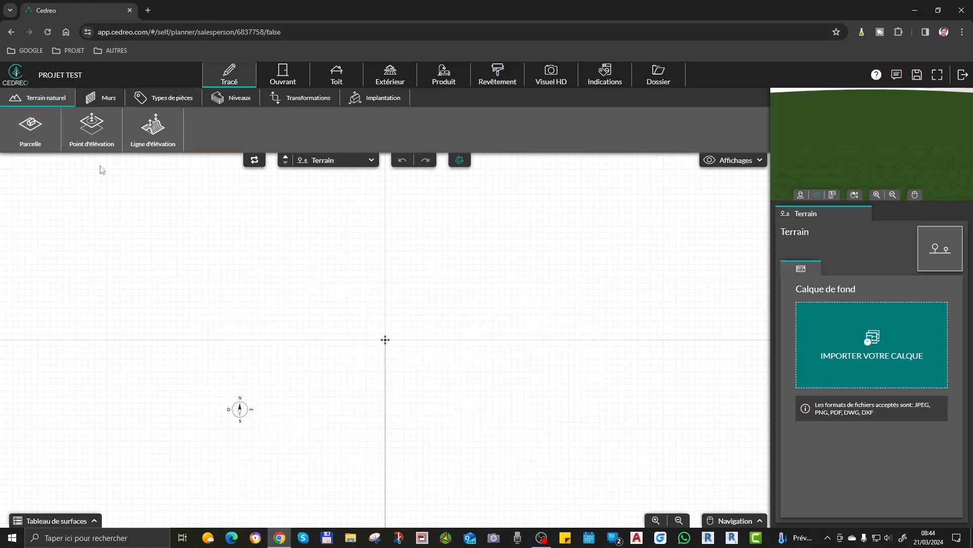
Step: Draw a four-sided land parcel with edges of about 31.5 m north, 18 m east, 39.3 m south and 20.5 m west
click(41, 139)
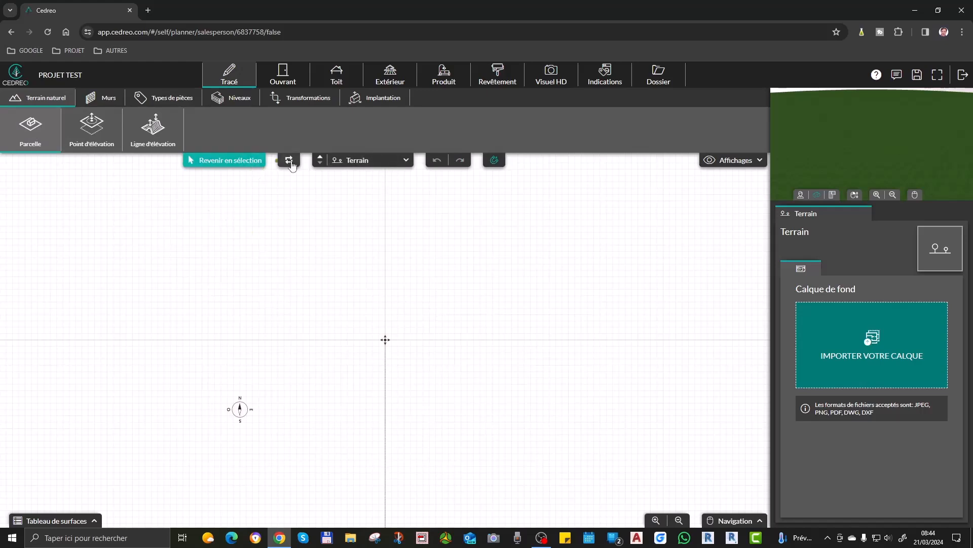
click(267, 252)
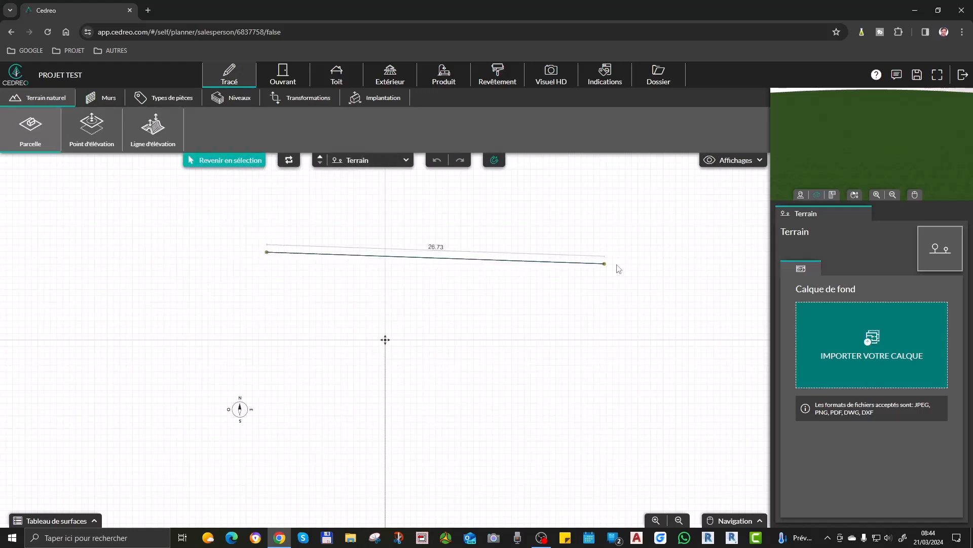
click(666, 252)
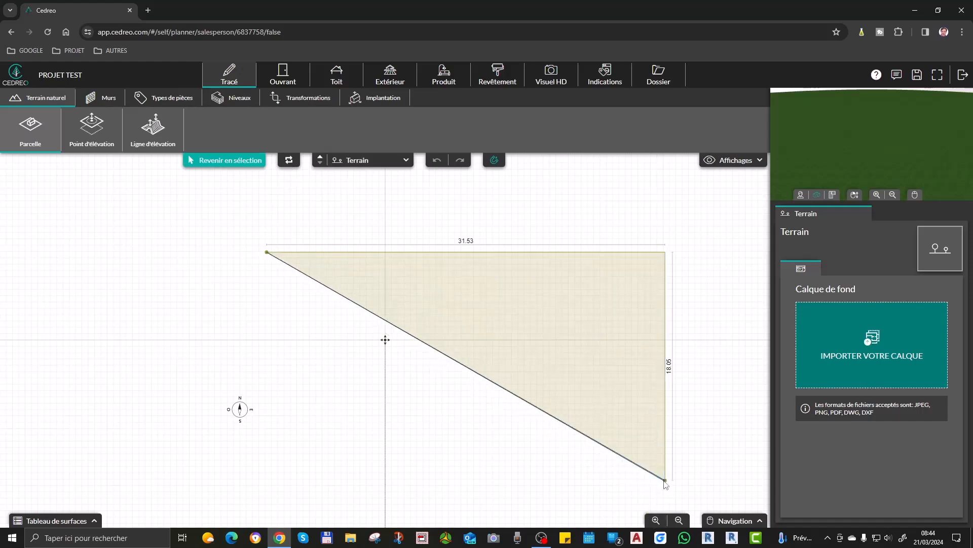
click(664, 479)
click(182, 483)
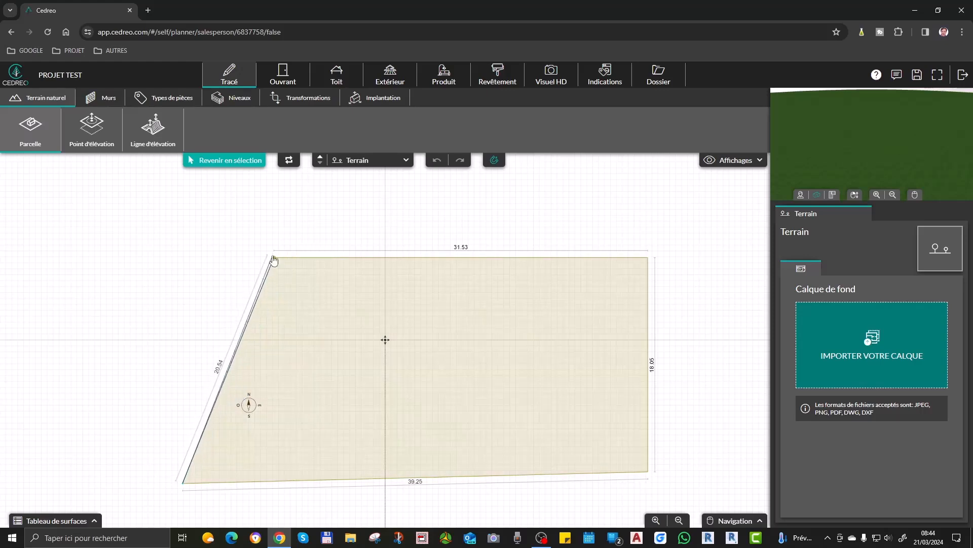
click(275, 260)
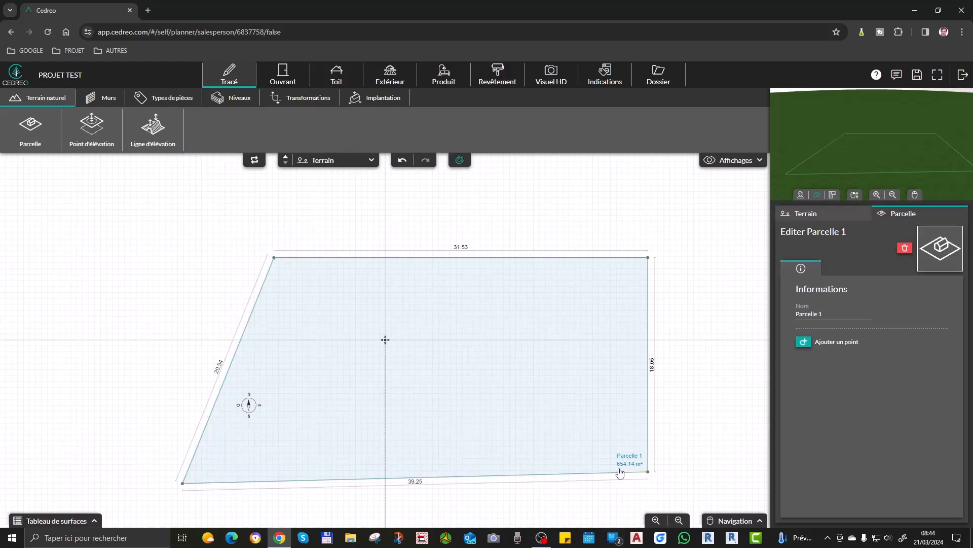
Step: Move the parcel's northwest corner outward until the north edge is about 36.3 m and the west edge about 19.5 m long
scroll(631, 474, up, 1)
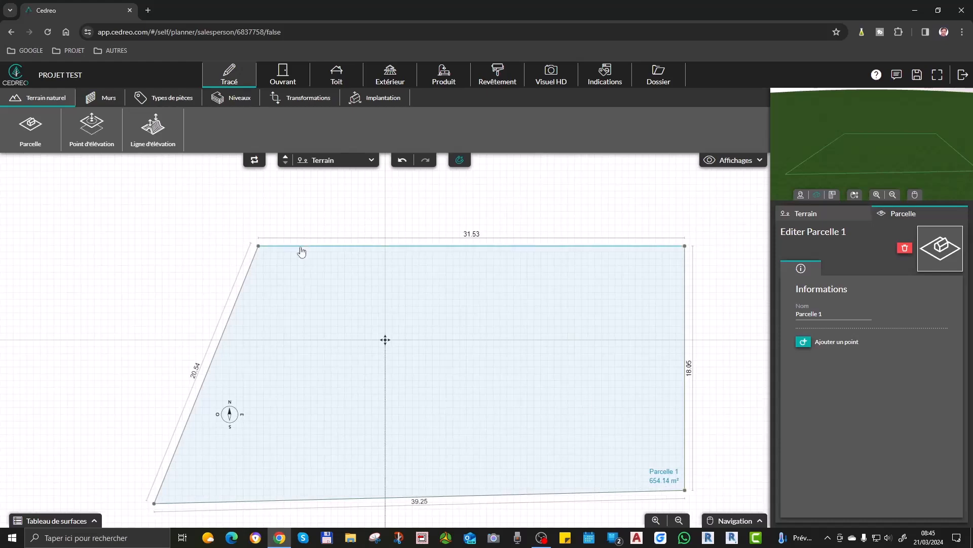
click(258, 246)
drag(258, 246, 213, 247)
click(168, 254)
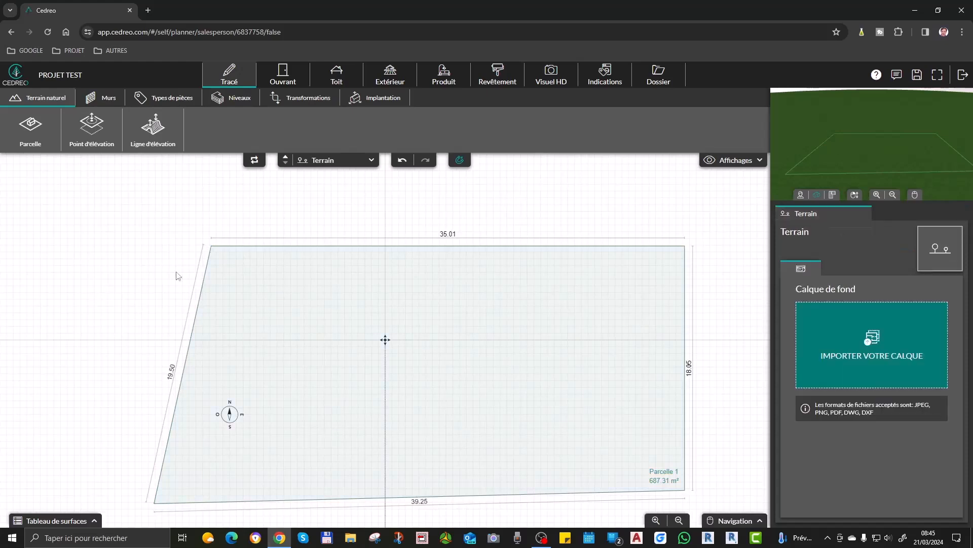
click(211, 253)
drag(212, 253, 194, 250)
click(561, 494)
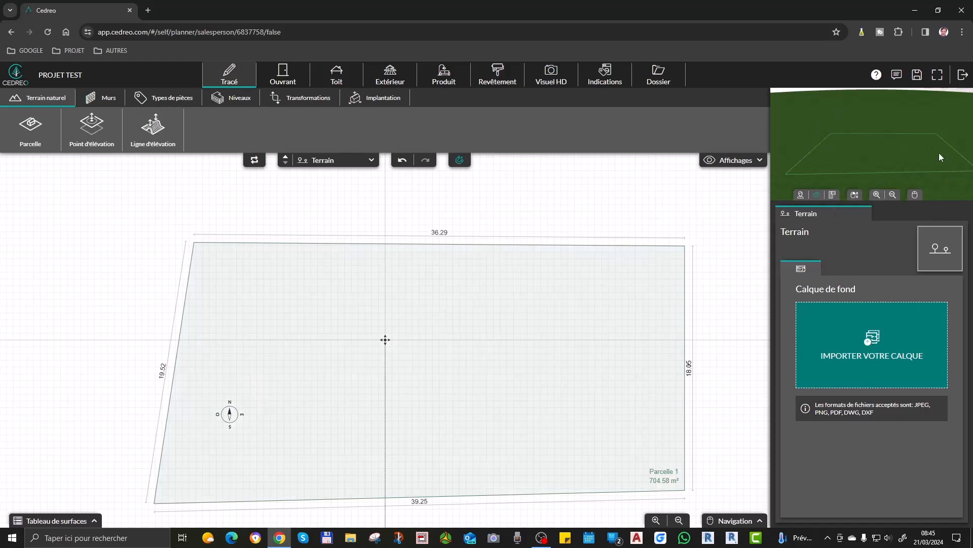
mouse_move(868, 160)
mouse_down()
mouse_move(887, 157)
mouse_move(887, 147)
mouse_move(881, 155)
mouse_up()
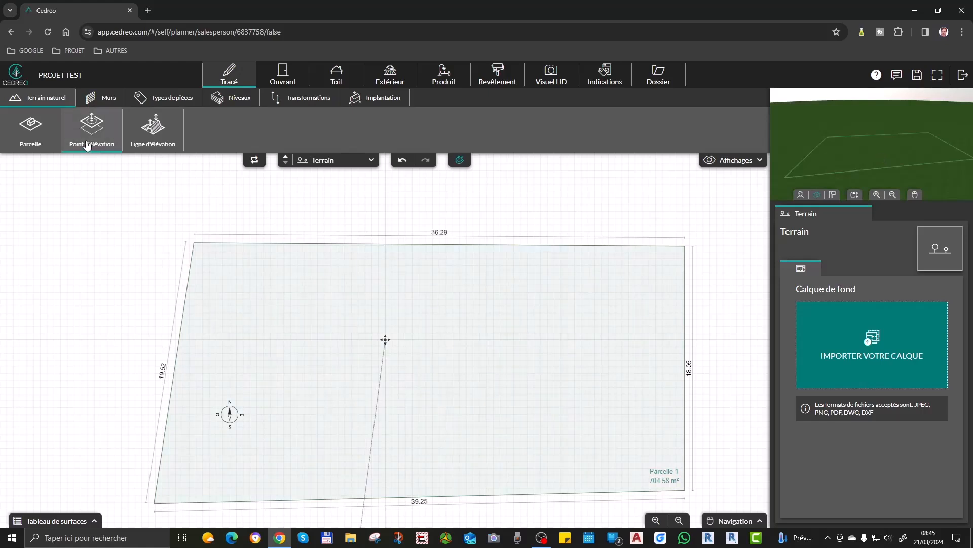
Step: Draw a wavy five-point elevation line at 0 m across the northern part of the parcel, extending past both side edges
click(154, 128)
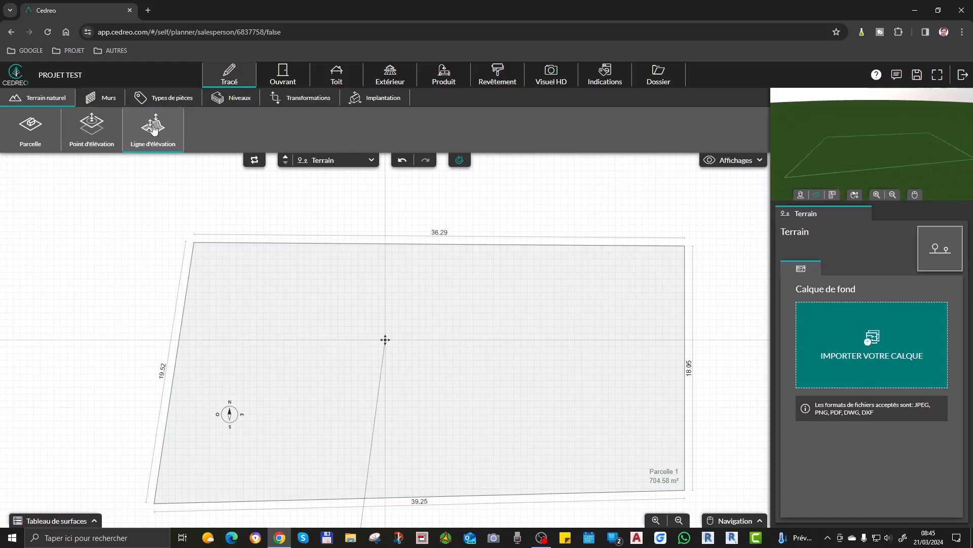
click(88, 143)
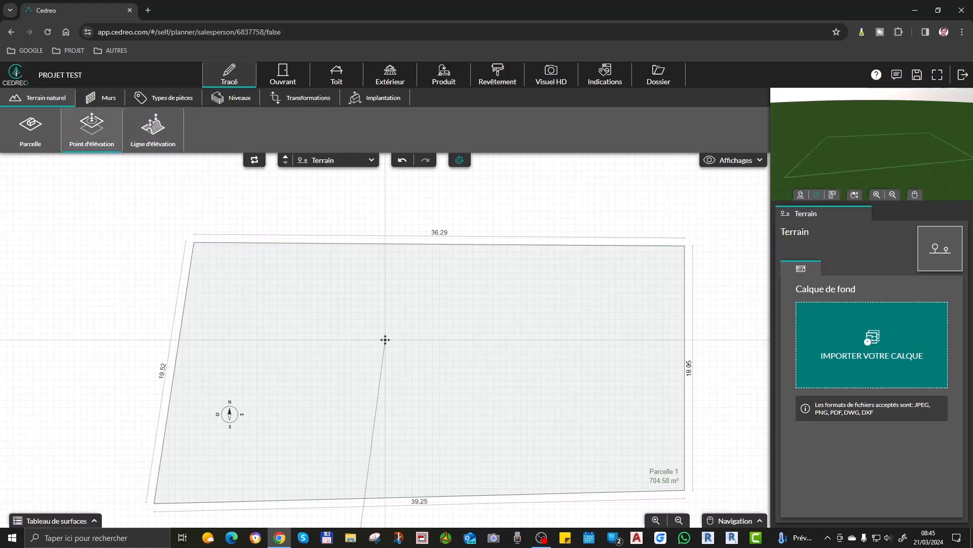
click(167, 132)
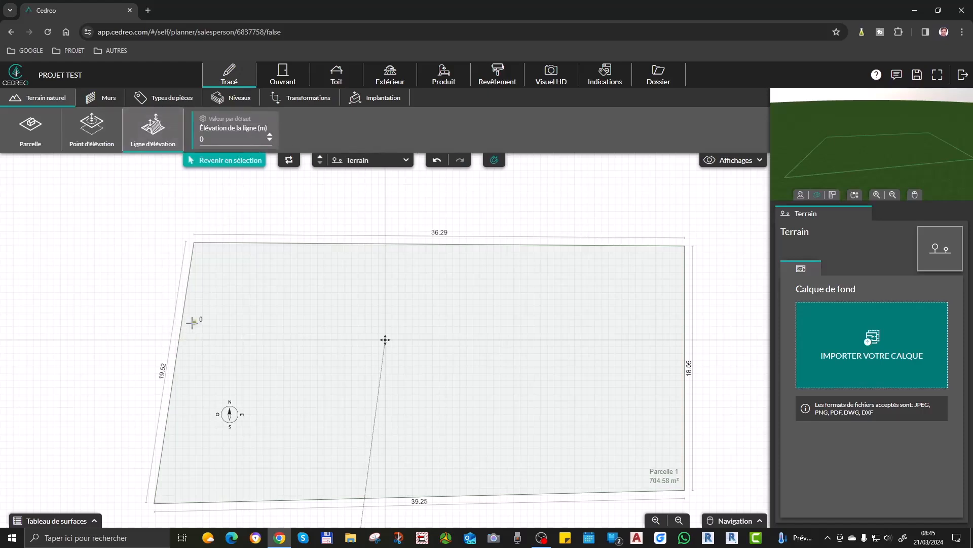
click(158, 305)
click(282, 293)
click(409, 324)
click(541, 298)
click(751, 317)
scroll(687, 337, down, 1)
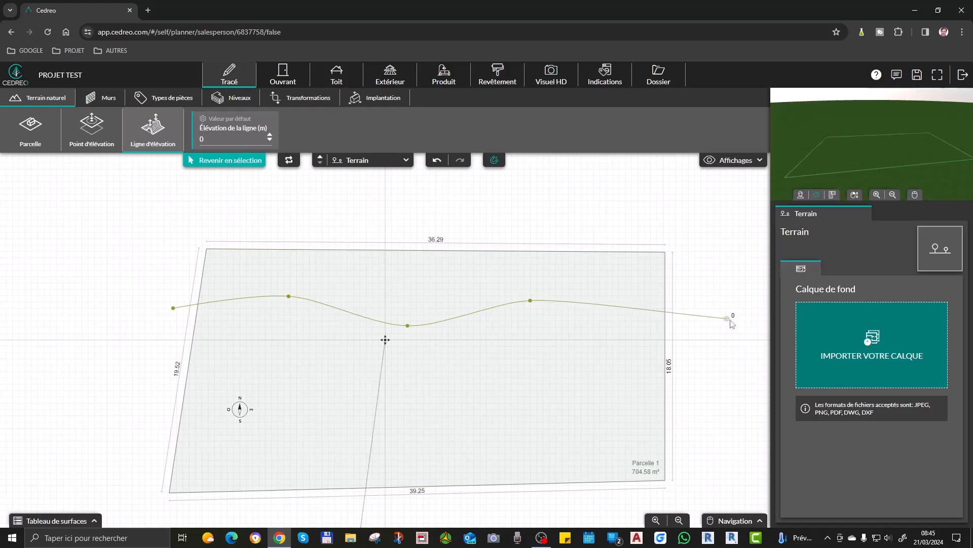
click(727, 319)
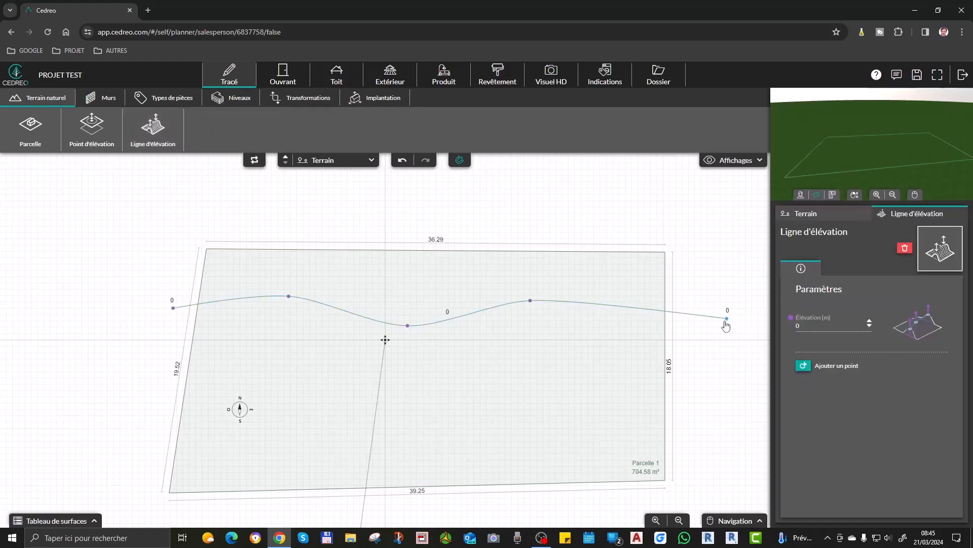
click(723, 352)
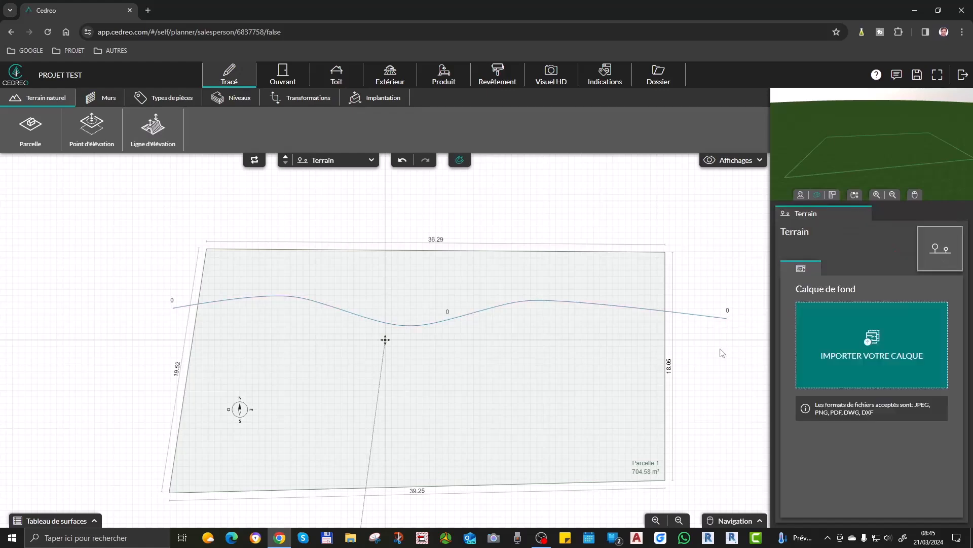
Step: Set the elevation line to -1 m and add a point on it just west of its eastern crest
click(530, 303)
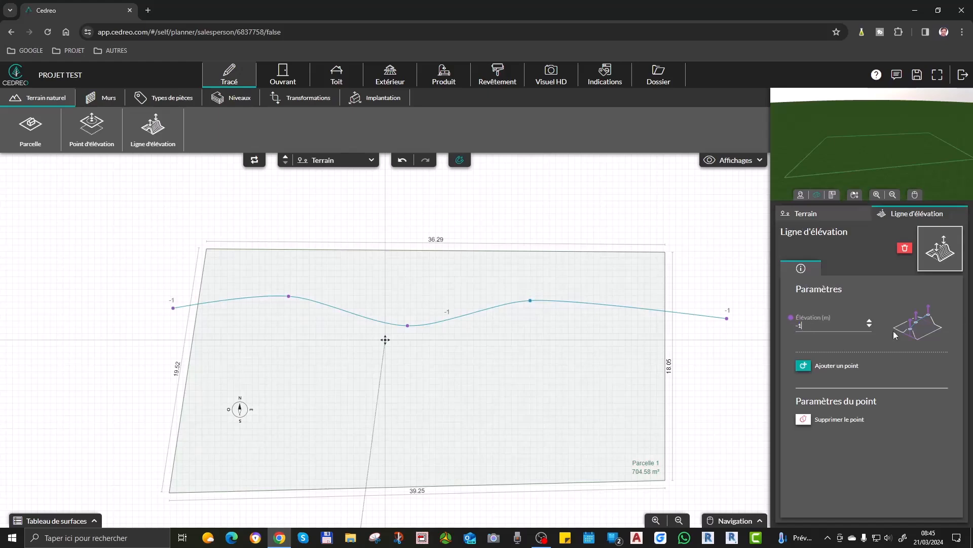
click(802, 367)
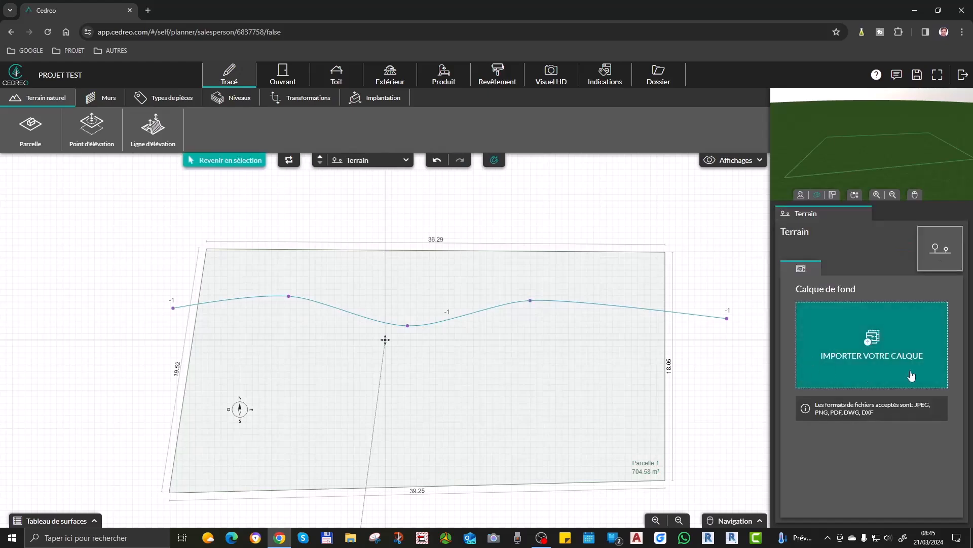
click(510, 315)
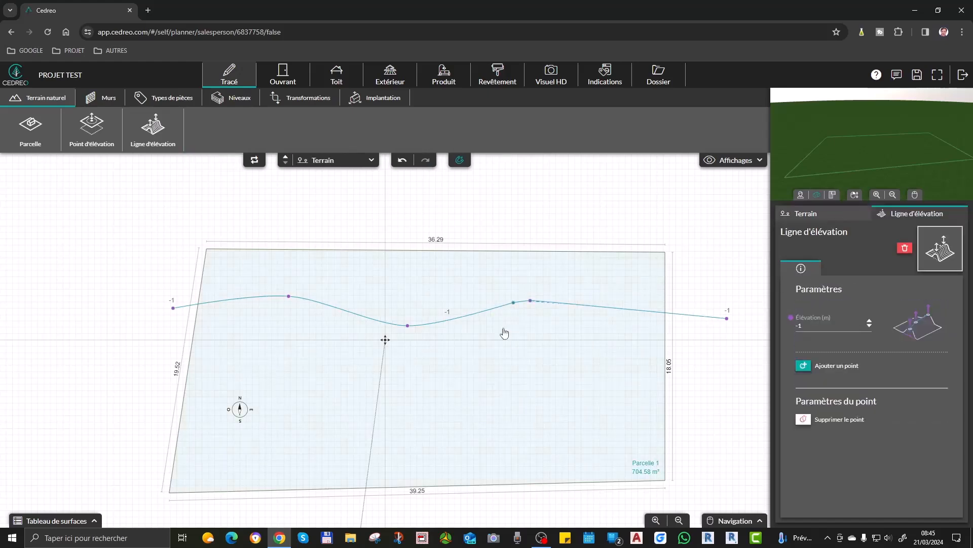
click(453, 327)
drag(866, 183, 845, 177)
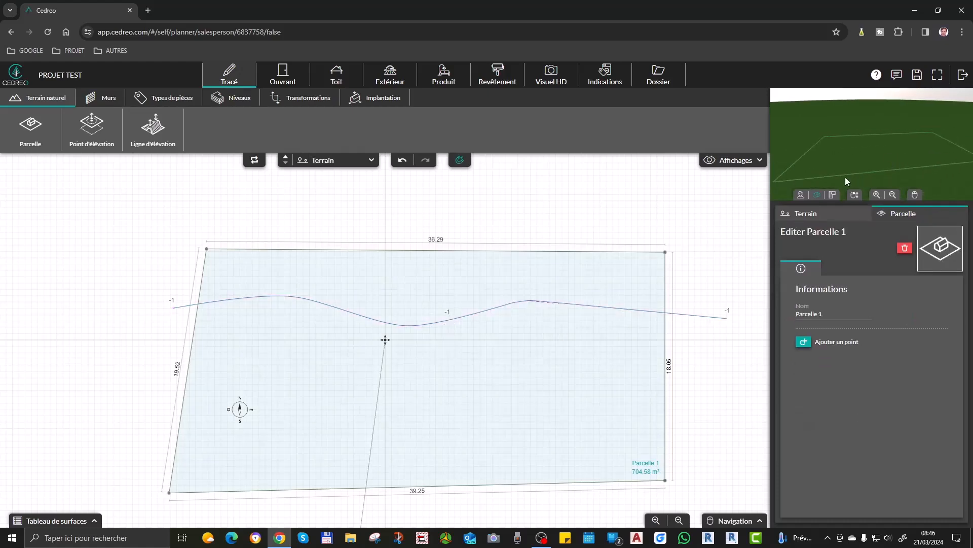
Step: Set the elevation line to 1 m and add another point between its central low and the previously added point
click(288, 298)
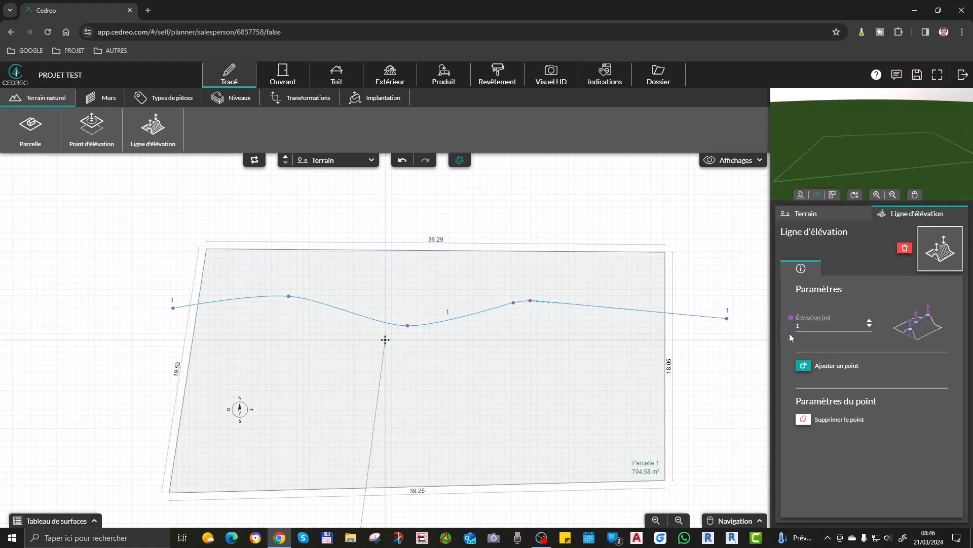
click(805, 365)
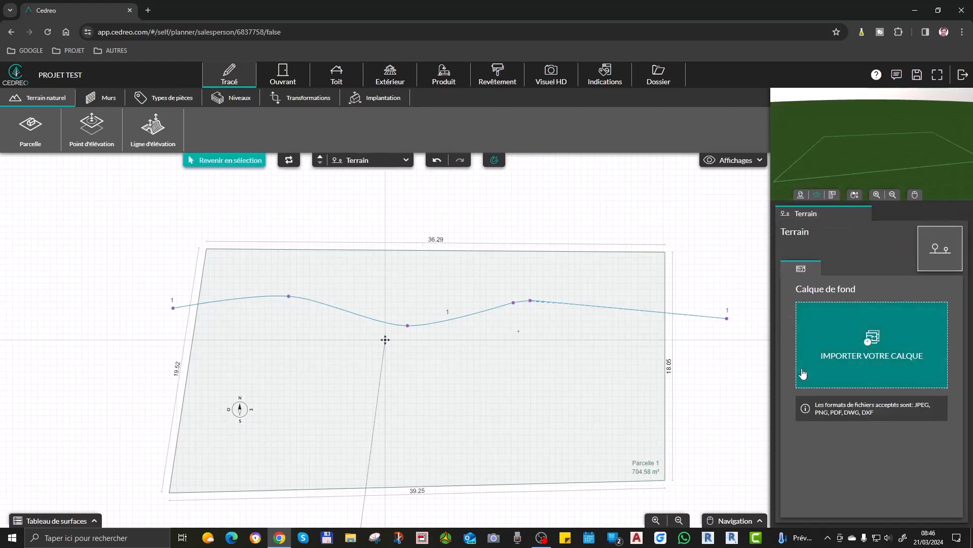
click(485, 310)
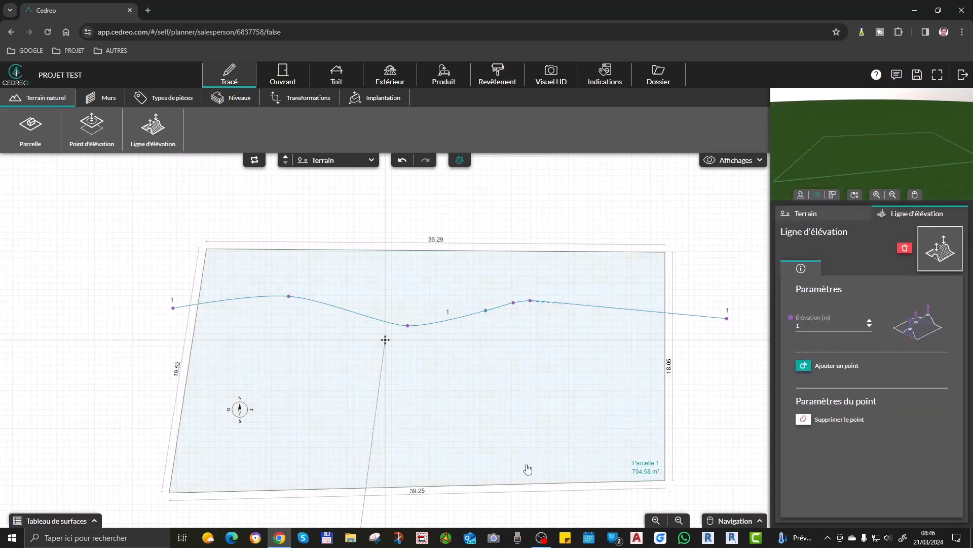
click(526, 349)
drag(942, 154, 937, 134)
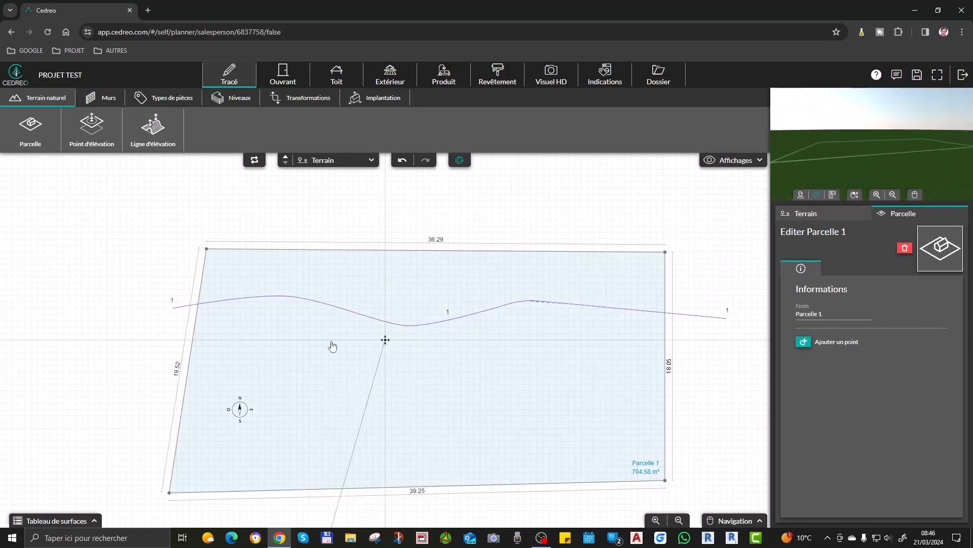
click(158, 342)
click(366, 318)
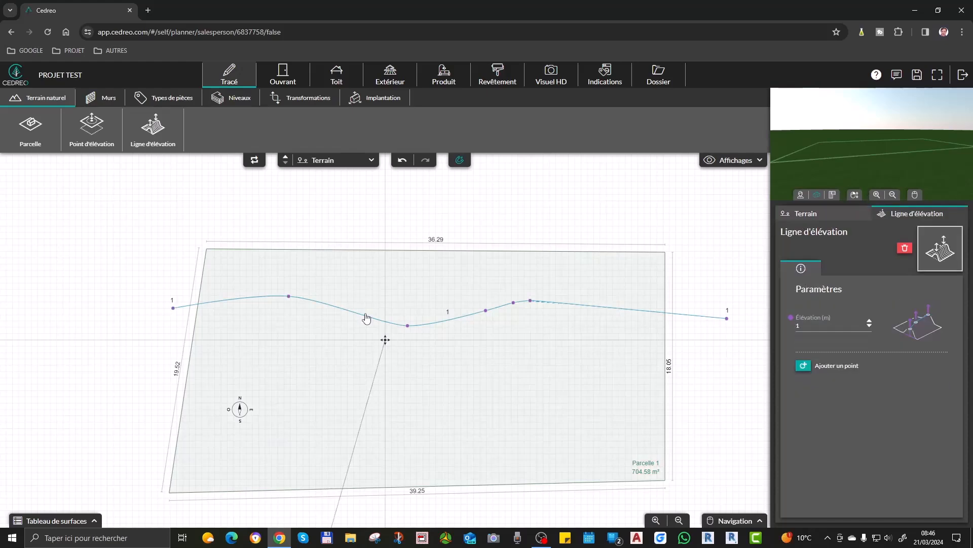
scroll(367, 318, down, 2)
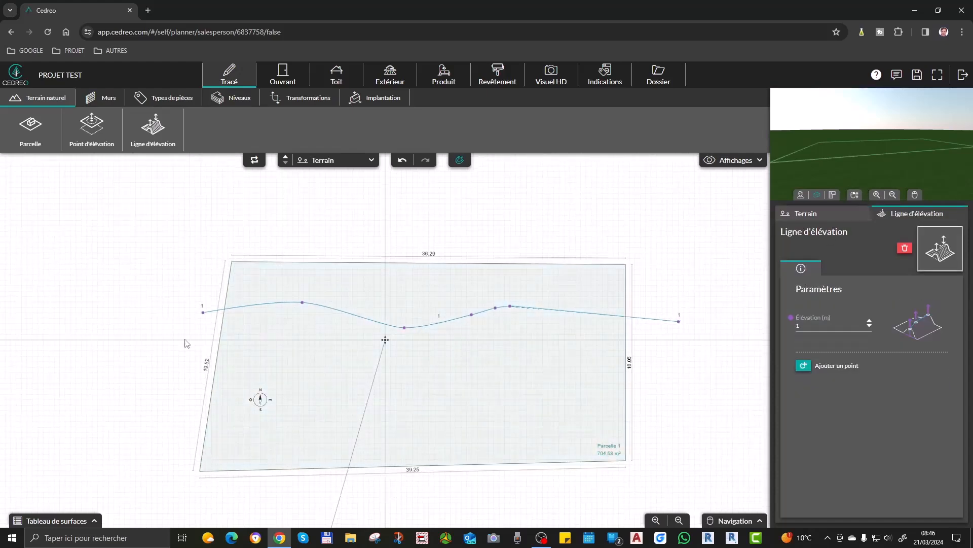
click(131, 322)
Step: Draw a second wavy five-point elevation line at 1.5 m across the southern part of the parcel, past both side edges
click(157, 130)
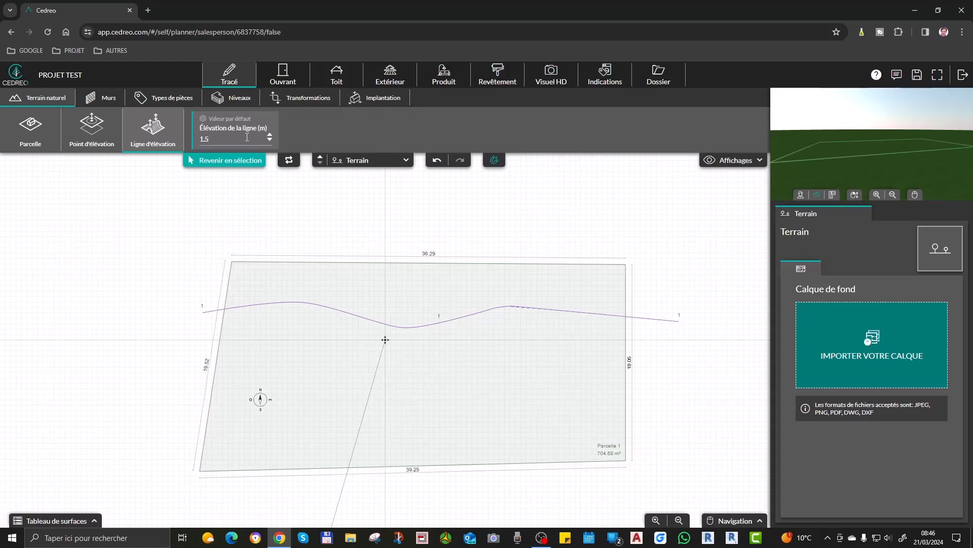
click(192, 399)
click(288, 393)
click(462, 430)
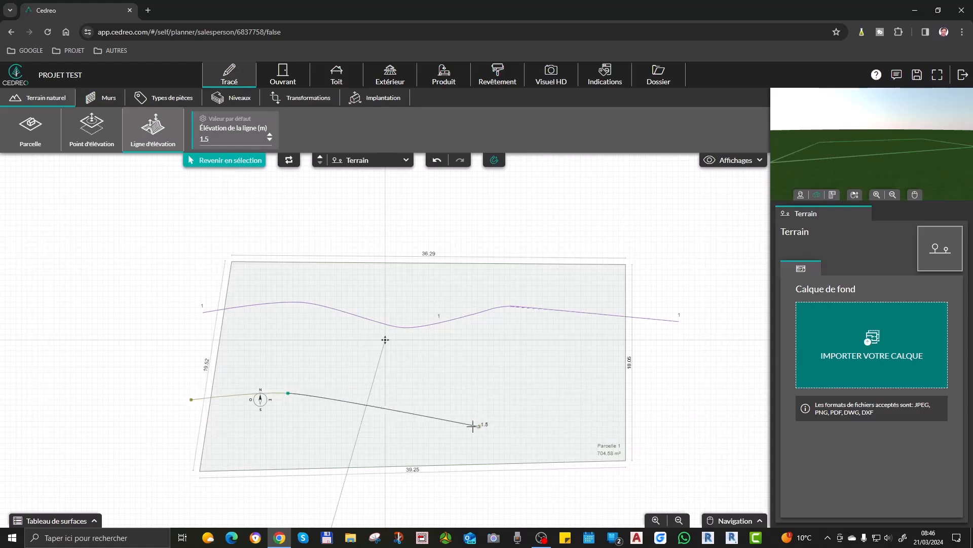
click(561, 380)
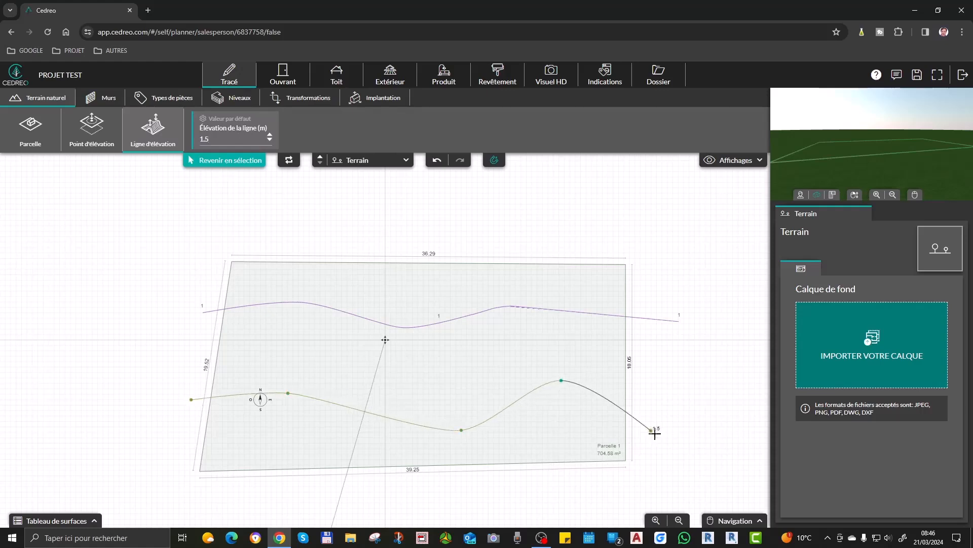
click(684, 406)
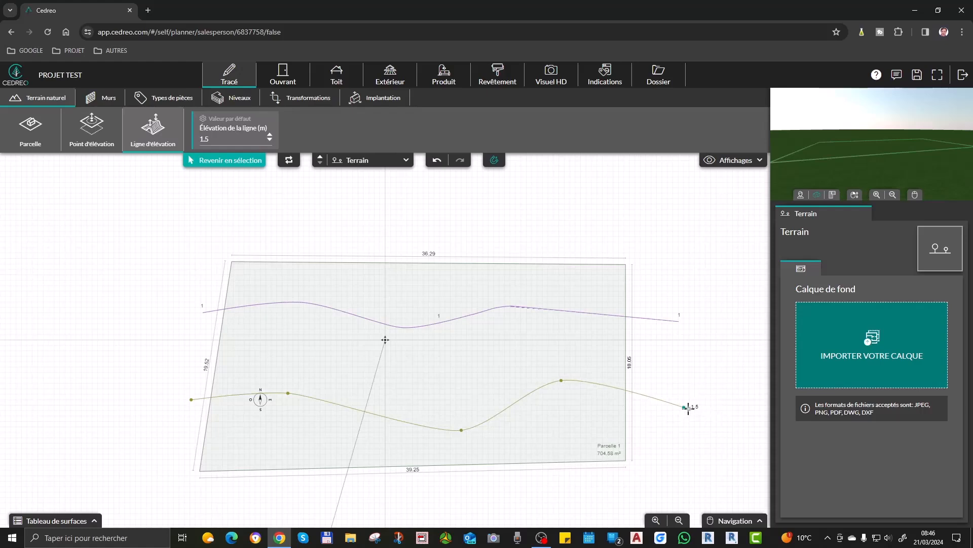
click(684, 407)
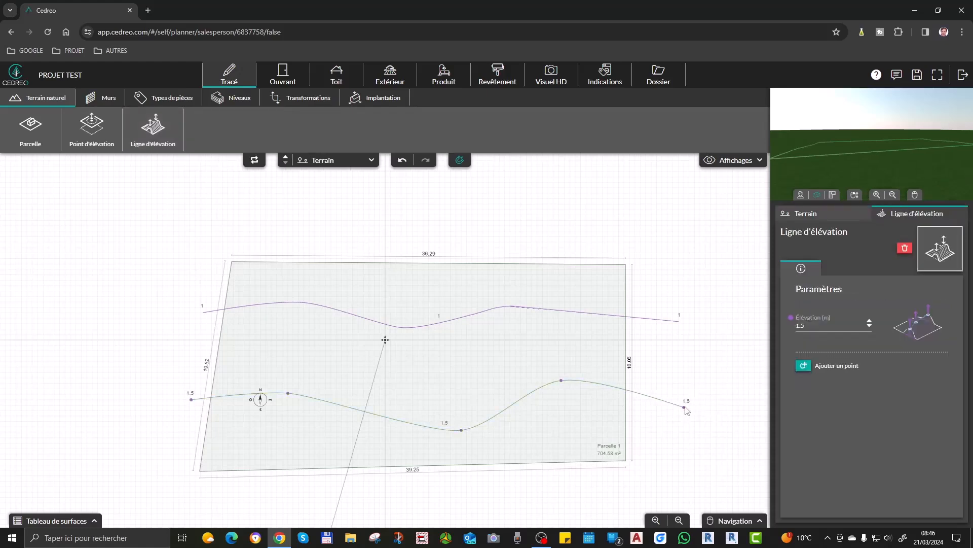
click(684, 440)
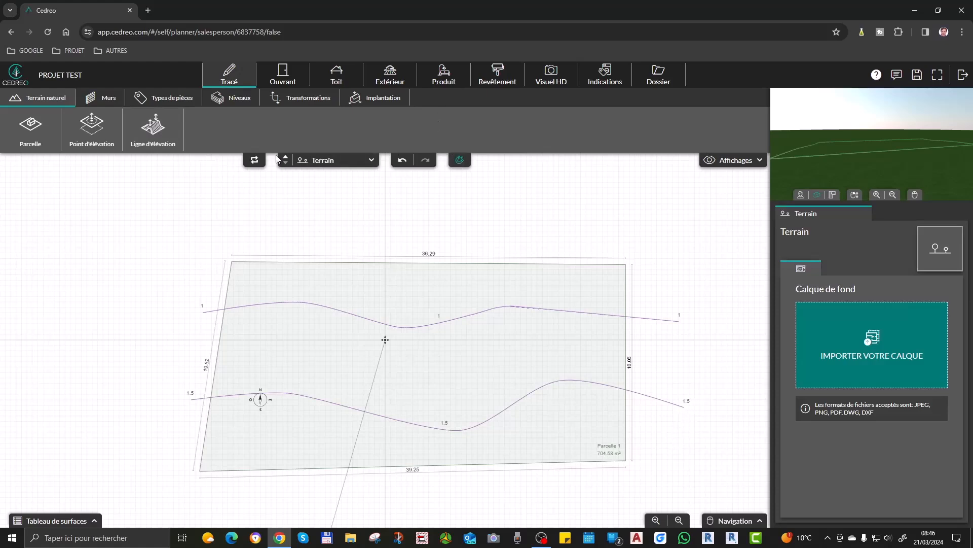
Step: Bring up the wall drawing tools and switch the active level from Terrain to RDC
click(112, 99)
click(32, 133)
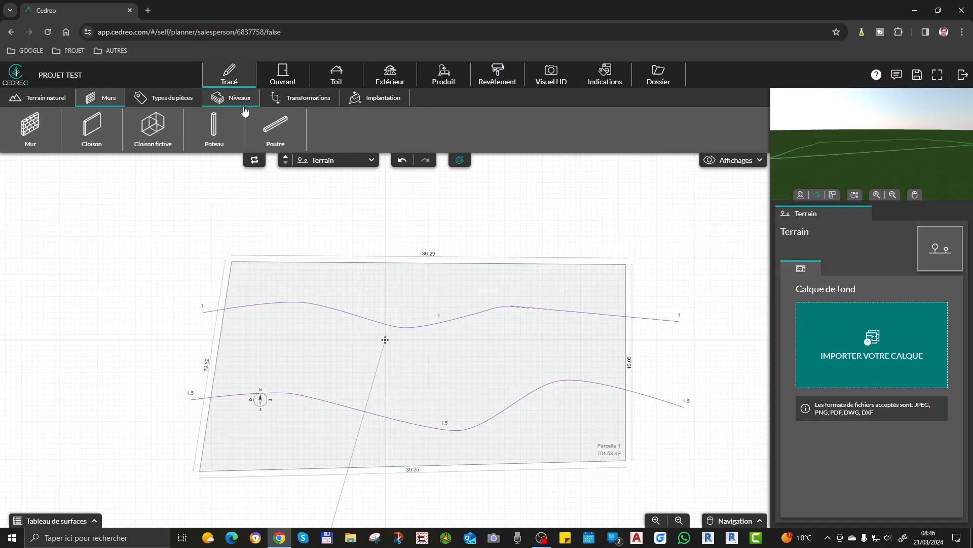
click(373, 160)
click(322, 176)
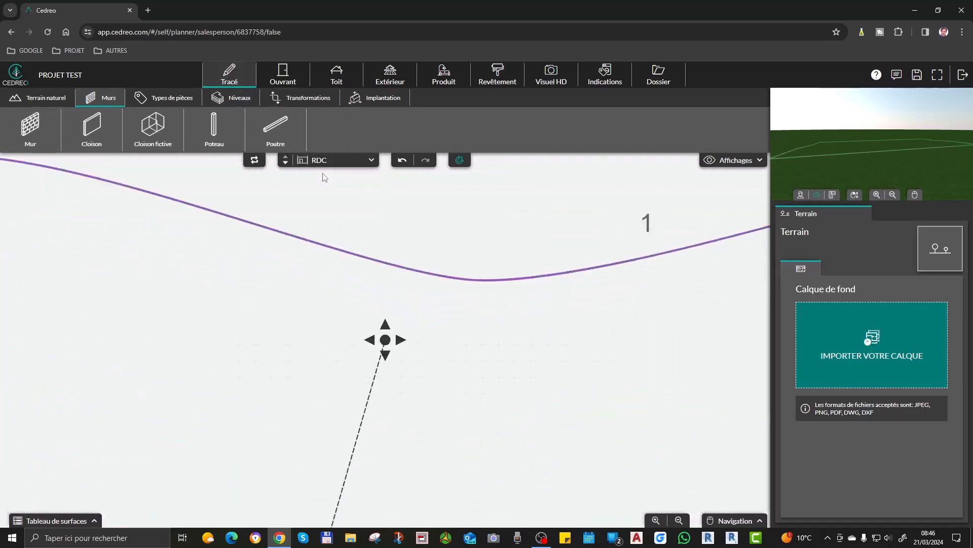
click(372, 161)
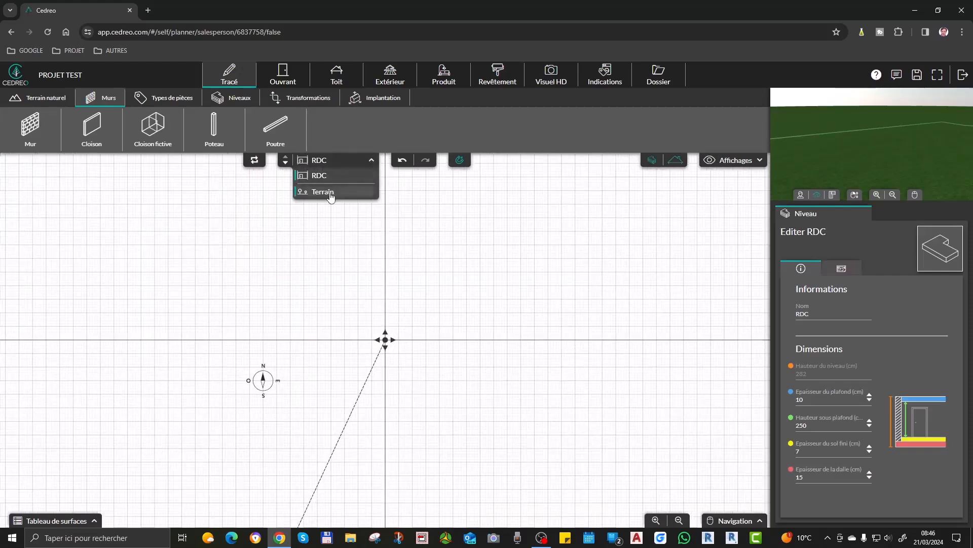
click(327, 178)
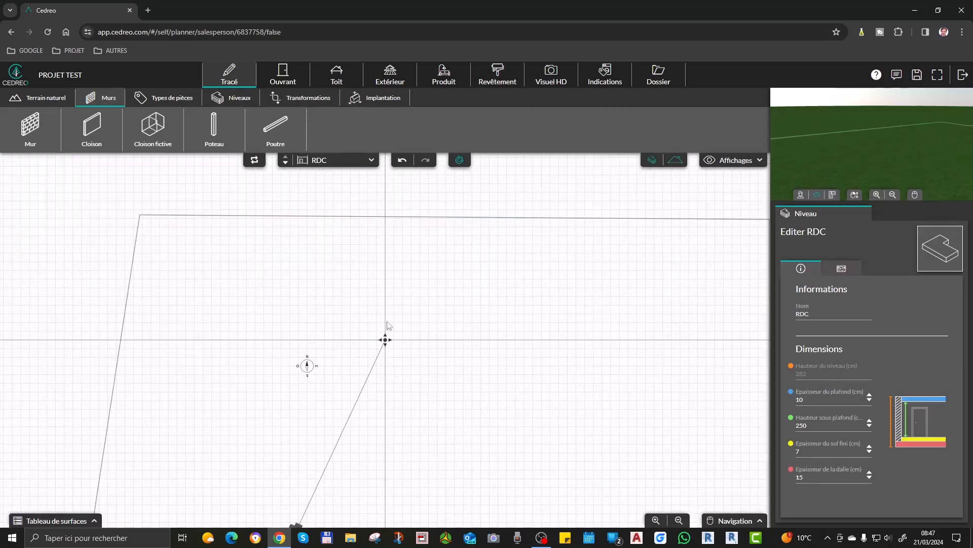
Step: Draw a closed rectangle of 20 cm thick walls, about 13.4 m by 7.5 m, around the centre of the RDC plan
click(31, 127)
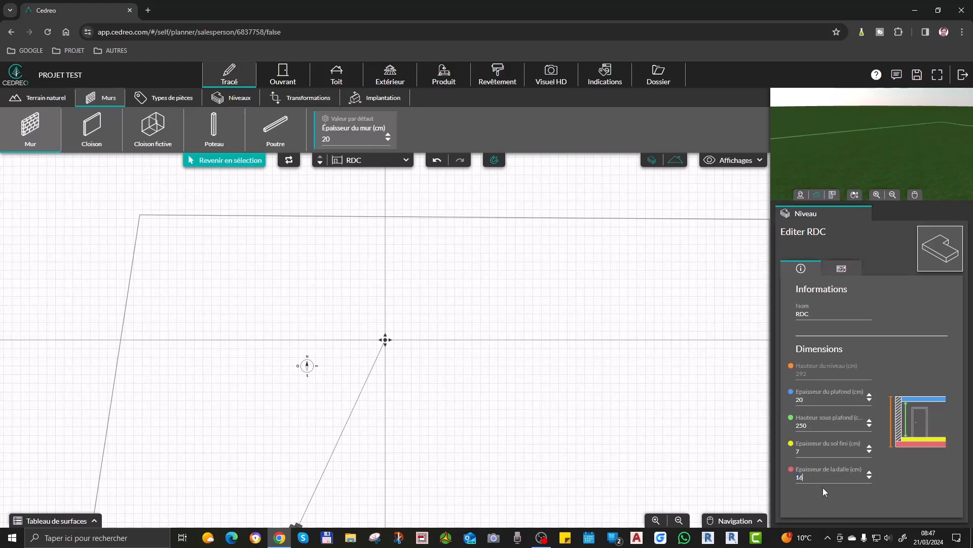
click(296, 291)
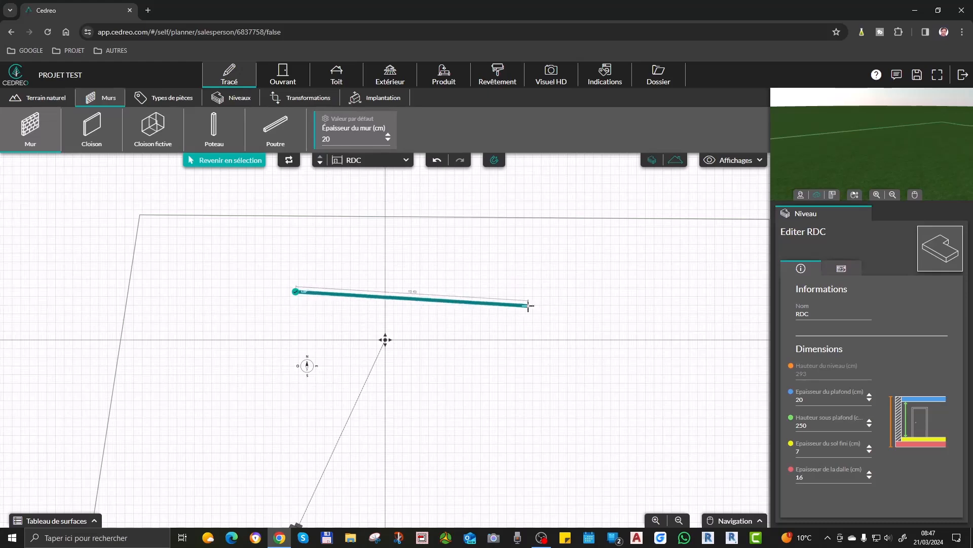
scroll(532, 297, up, 1)
scroll(548, 290, up, 1)
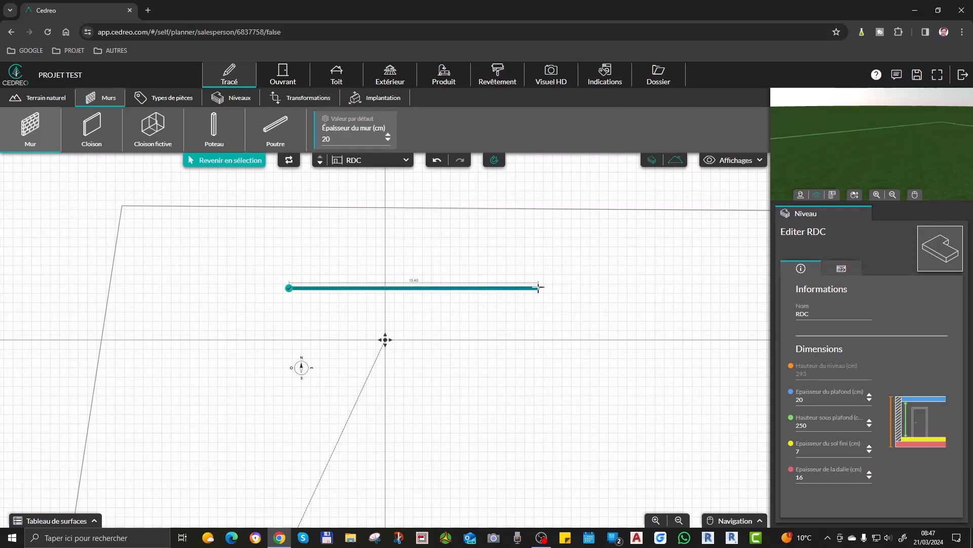
click(539, 287)
scroll(532, 421, up, 5)
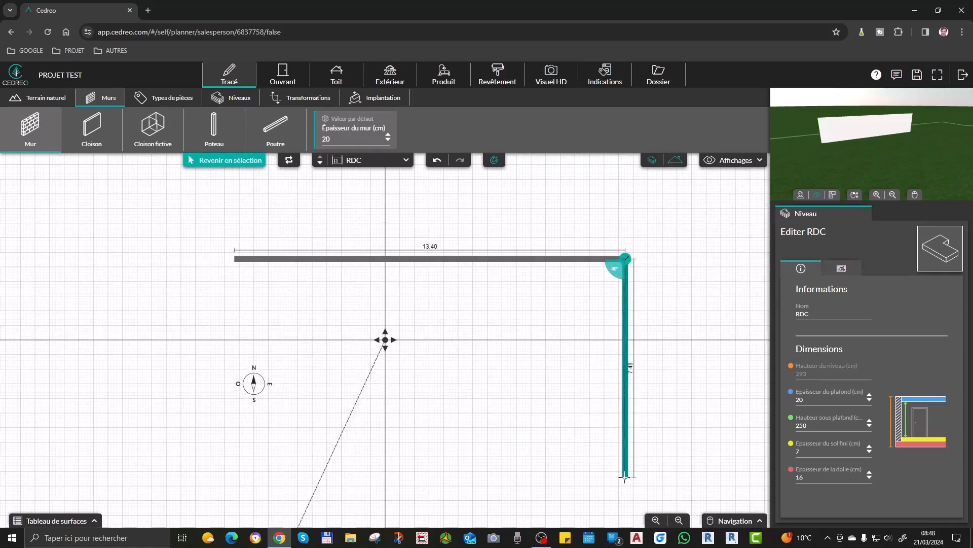
click(625, 476)
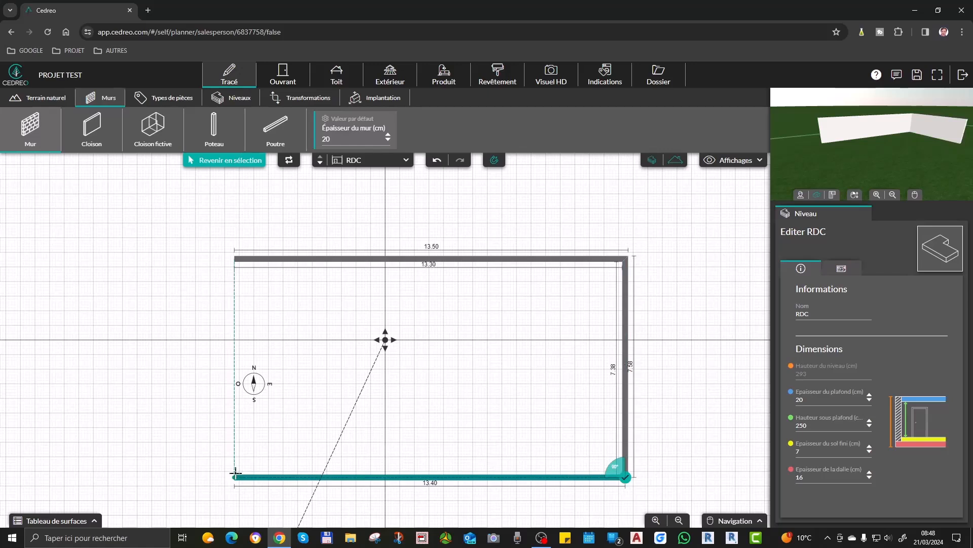
click(236, 474)
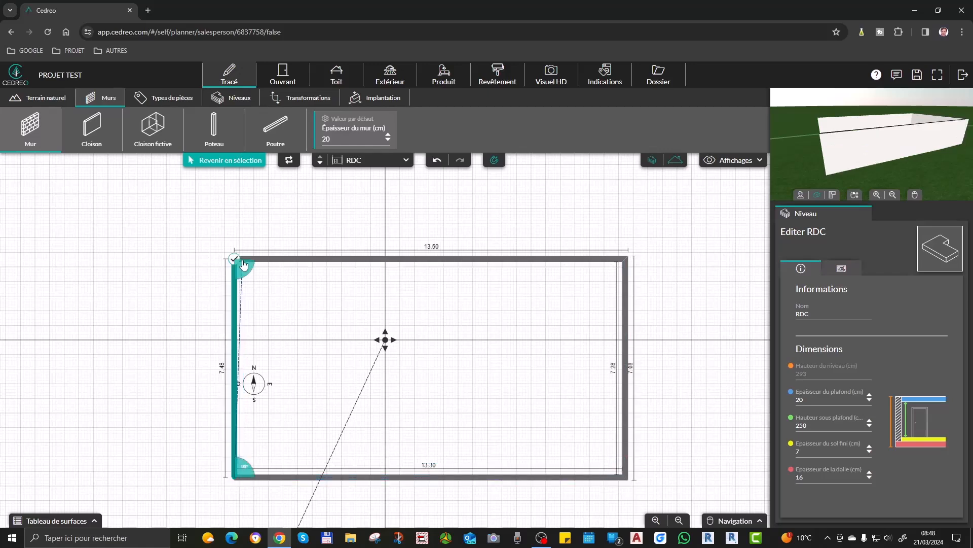
click(244, 264)
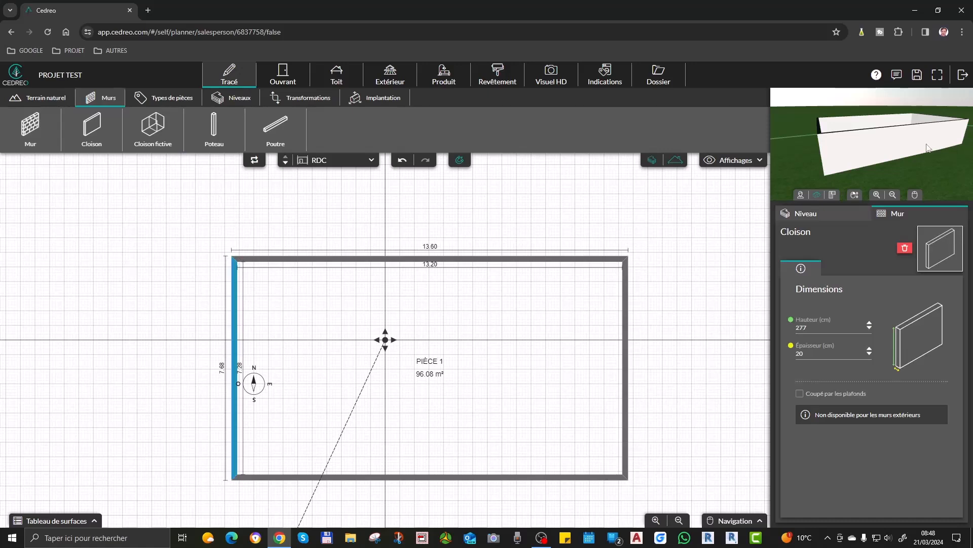
Step: Bring up the natural terrain tools and switch the active level from RDC to Terrain
drag(888, 144, 659, 171)
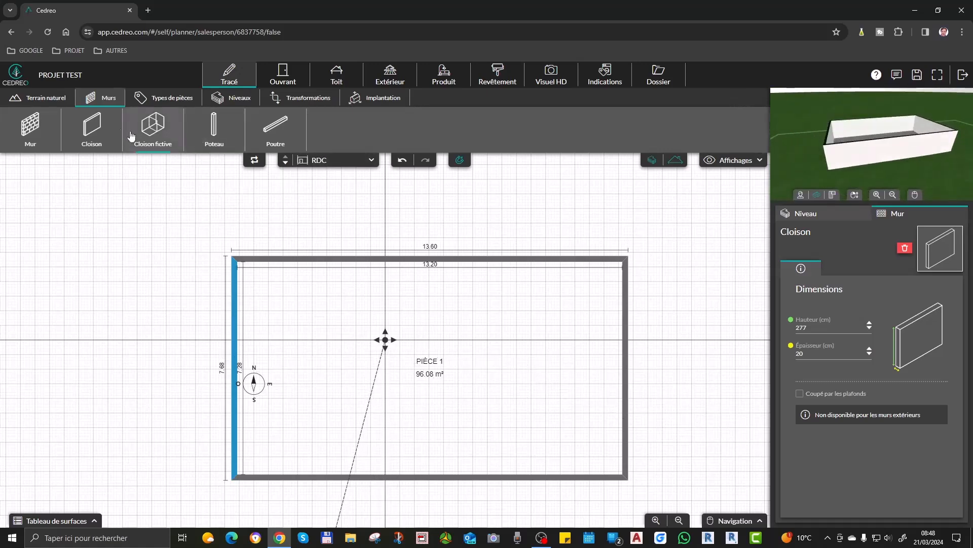
click(30, 99)
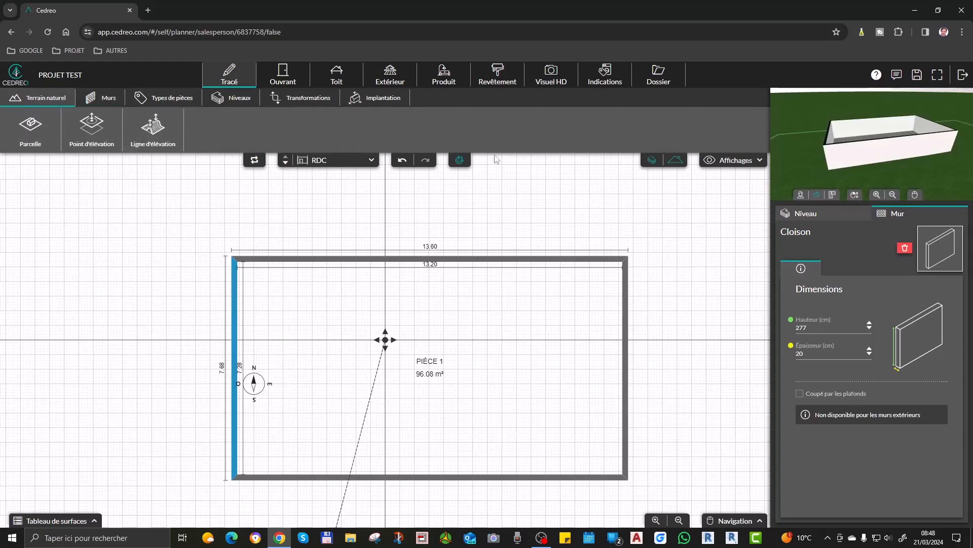
click(330, 160)
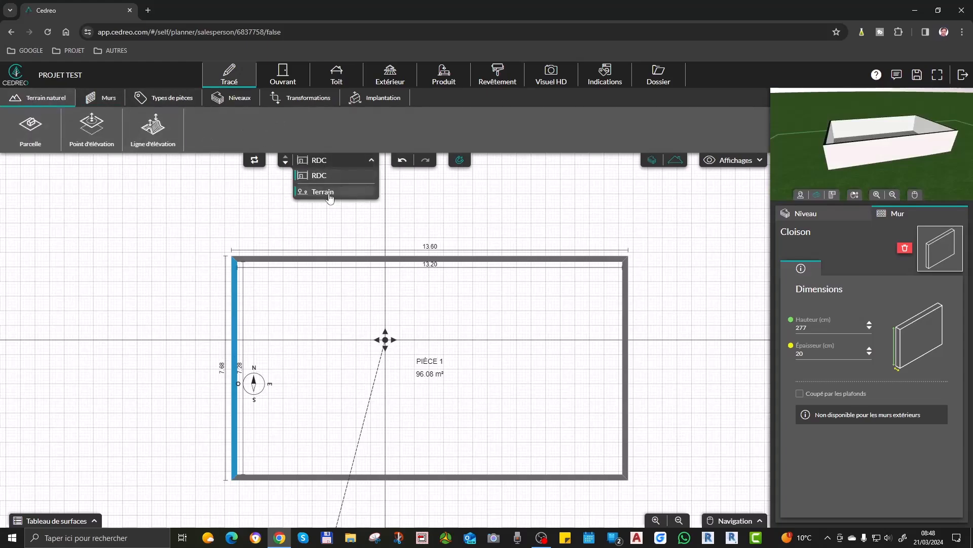
click(327, 191)
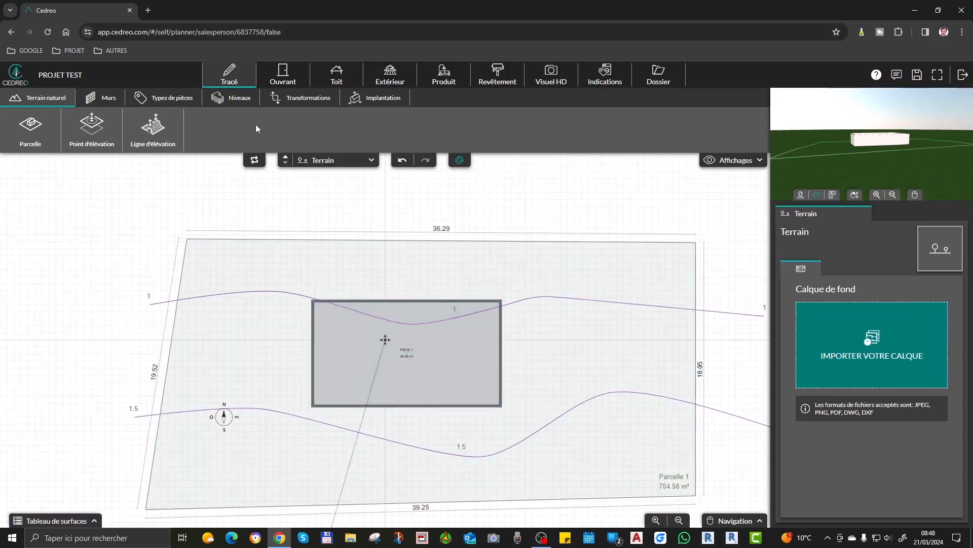
Step: Draw a four-point elevation line at 1 m running from south to north through the western part of the house
click(152, 128)
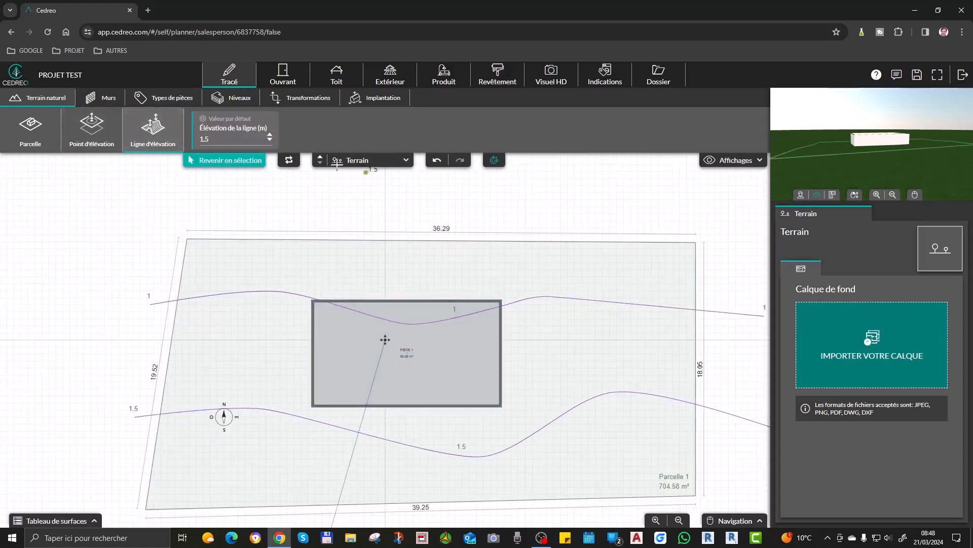
click(215, 139)
text(1)
click(309, 473)
click(348, 413)
click(330, 343)
click(345, 252)
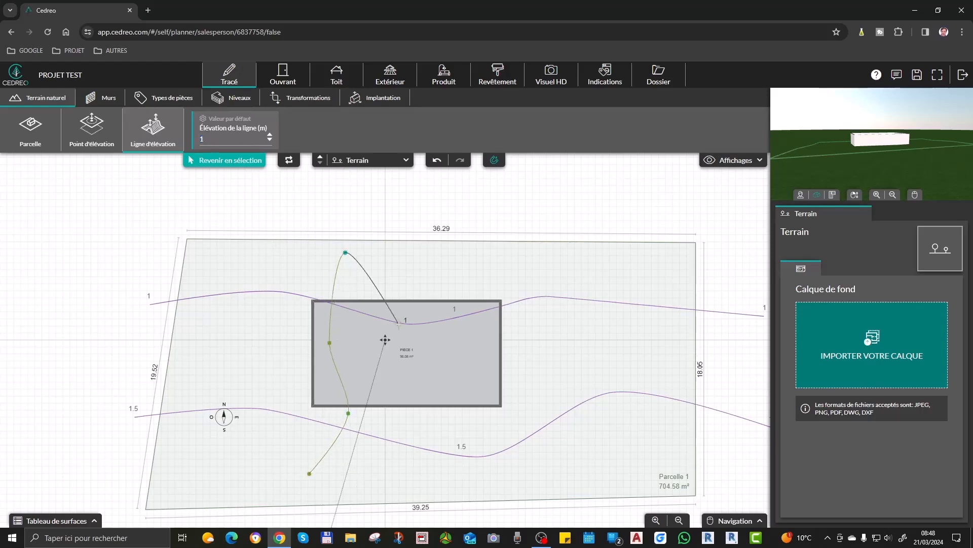
click(345, 253)
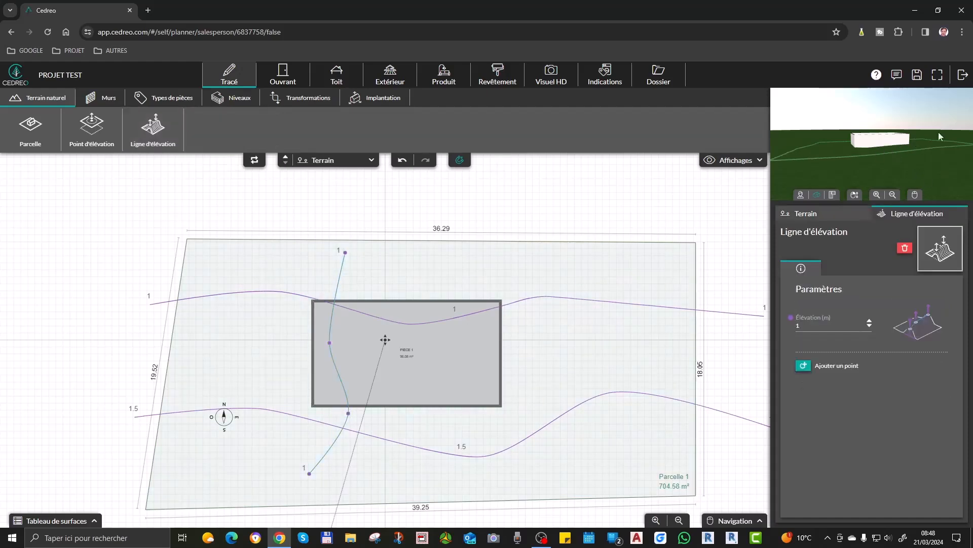
Step: Draw a four-point elevation line at 0.5 m running from north to south through the eastern part of the house
scroll(941, 138, up, 2)
scroll(892, 150, down, 1)
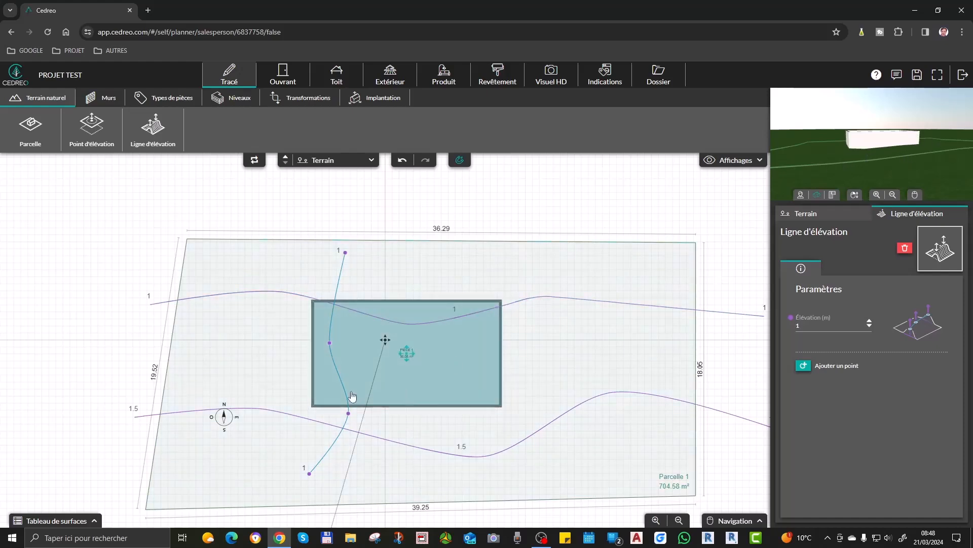
click(172, 142)
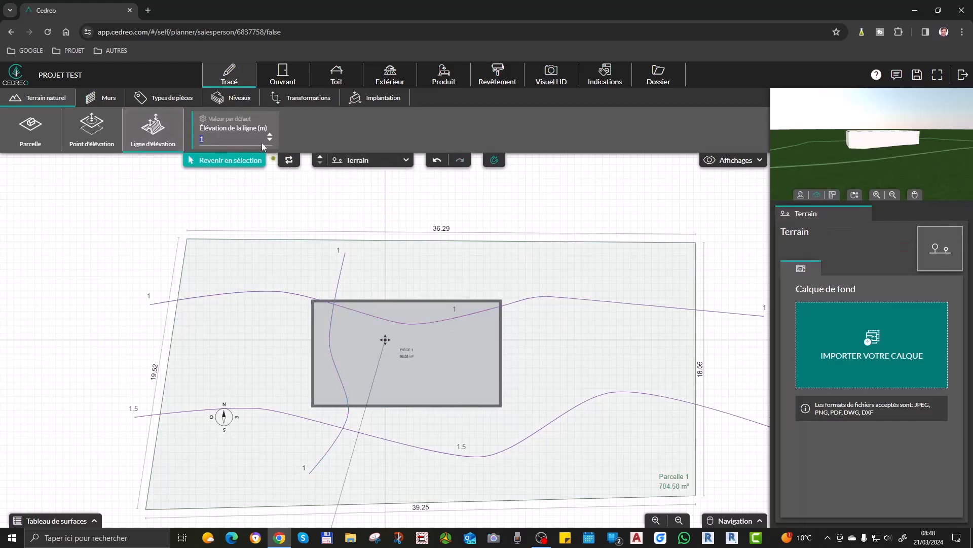
click(461, 263)
click(443, 348)
click(459, 429)
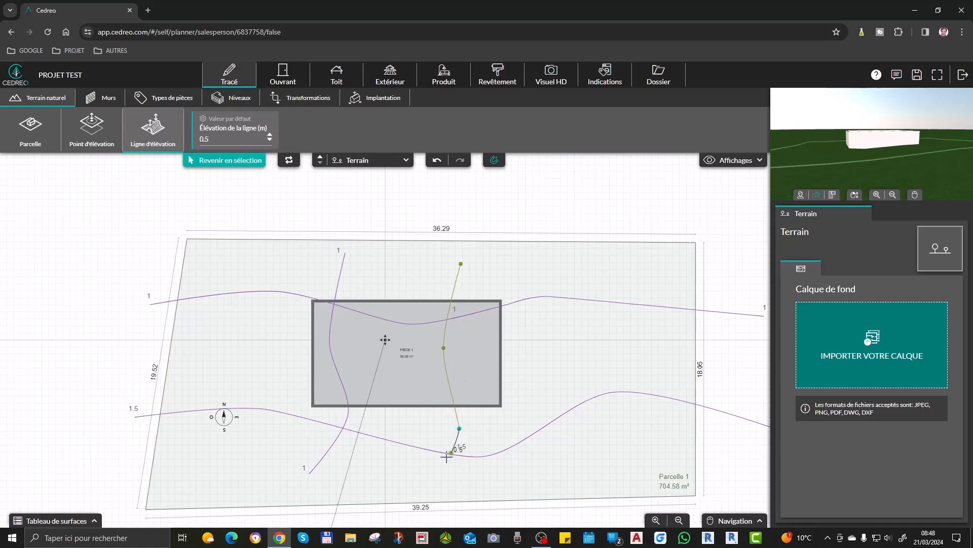
double_click(436, 490)
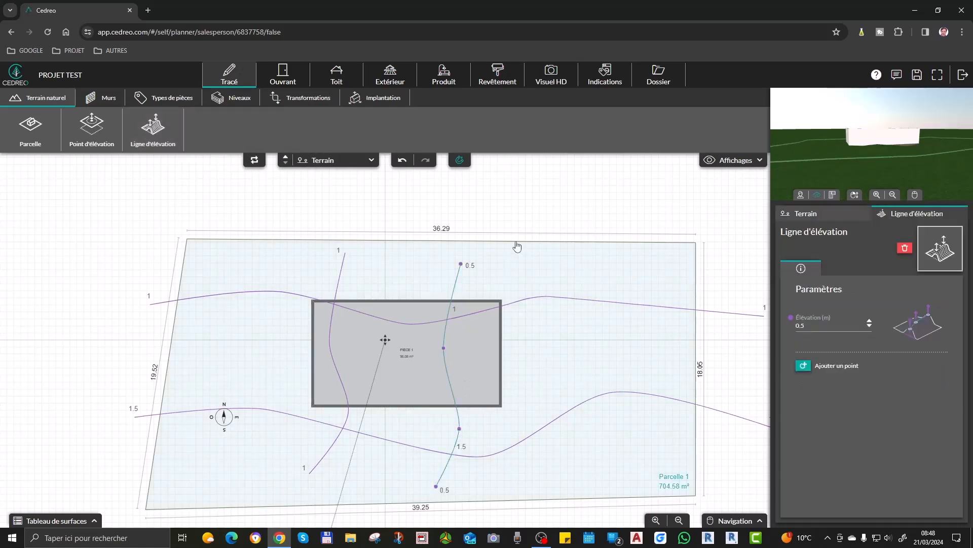
click(522, 203)
Step: Examine from several sides in 3D how the house walls sit on the reshaped terrain
drag(812, 141, 856, 174)
drag(916, 167, 717, 173)
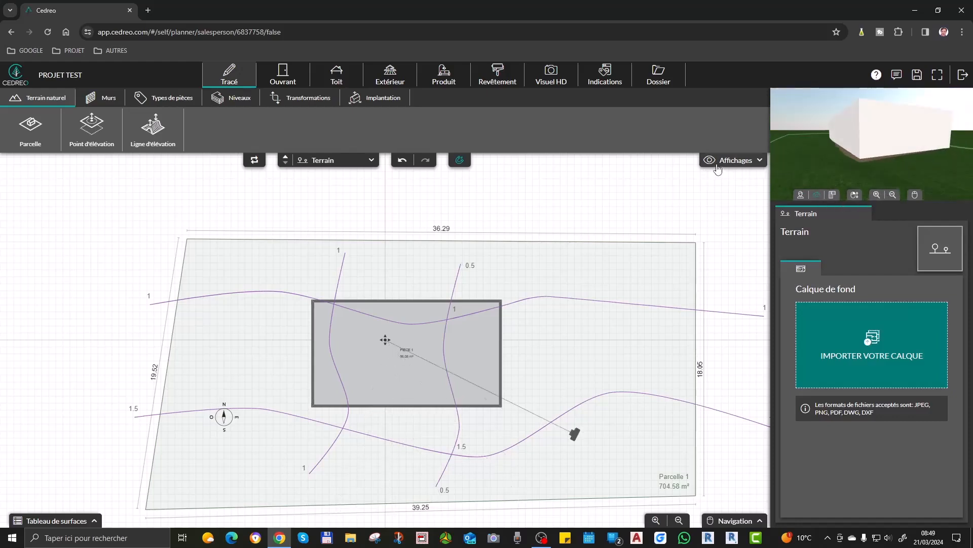
drag(932, 149, 954, 145)
drag(835, 139, 941, 117)
drag(858, 150, 860, 163)
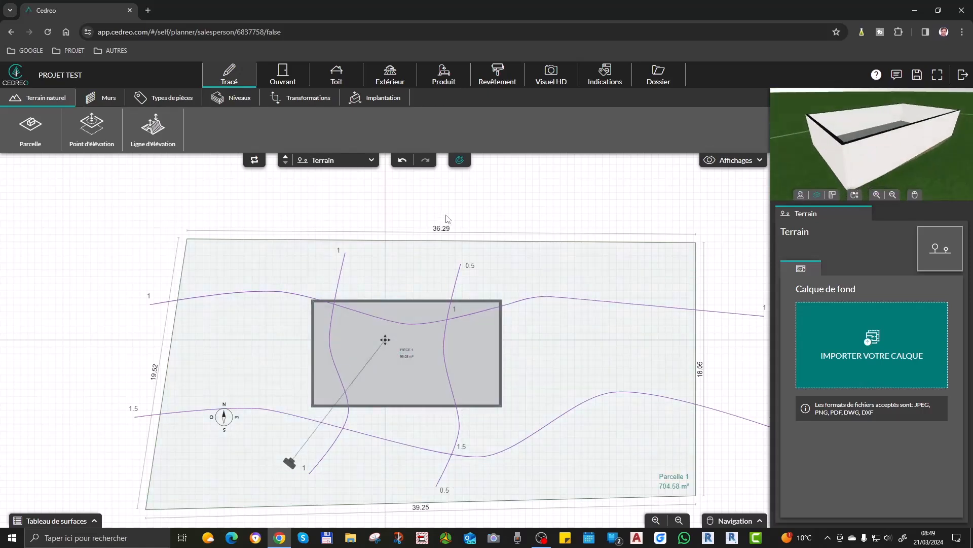
Step: Switch the active level from Terrain back to RDC and bring up the wall drawing tools
click(330, 160)
click(323, 175)
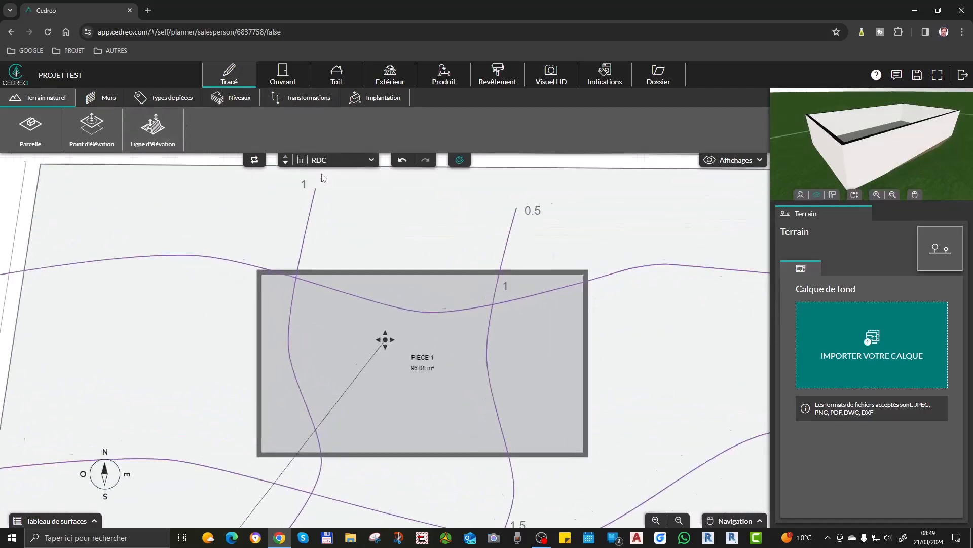
click(91, 101)
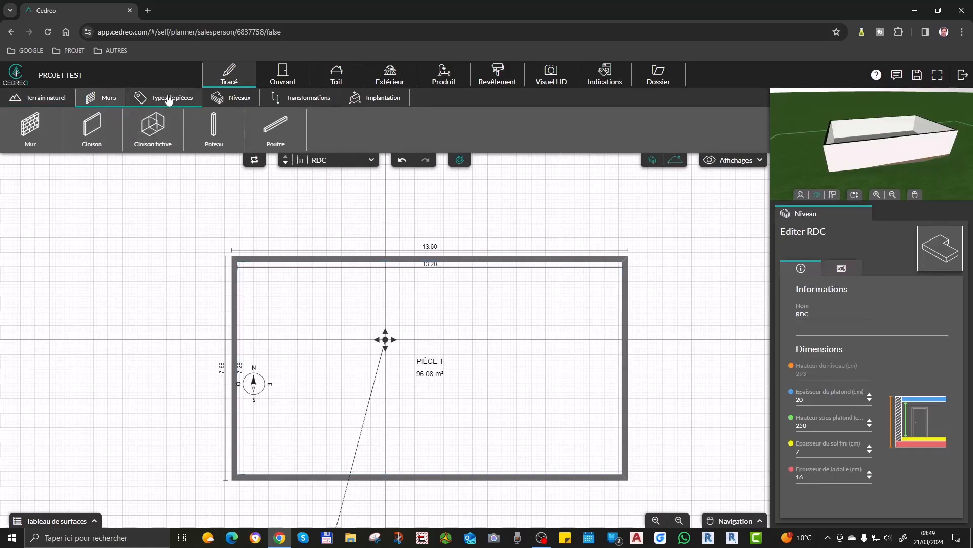
Step: Draw two perpendicular fictive partitions enclosing a room of about 3.85 m by 2.48 m in the house's northeast corner
click(148, 132)
scroll(675, 273, up, 1)
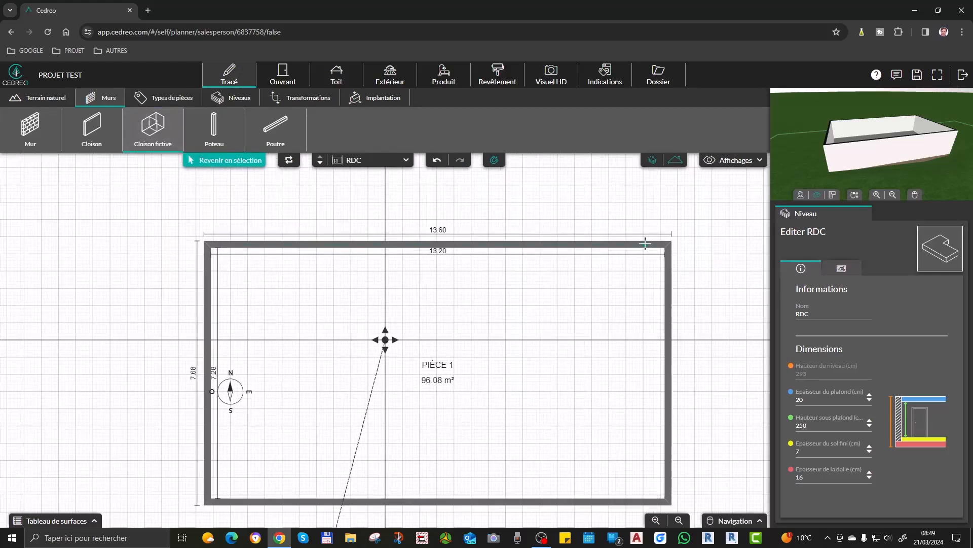
click(532, 244)
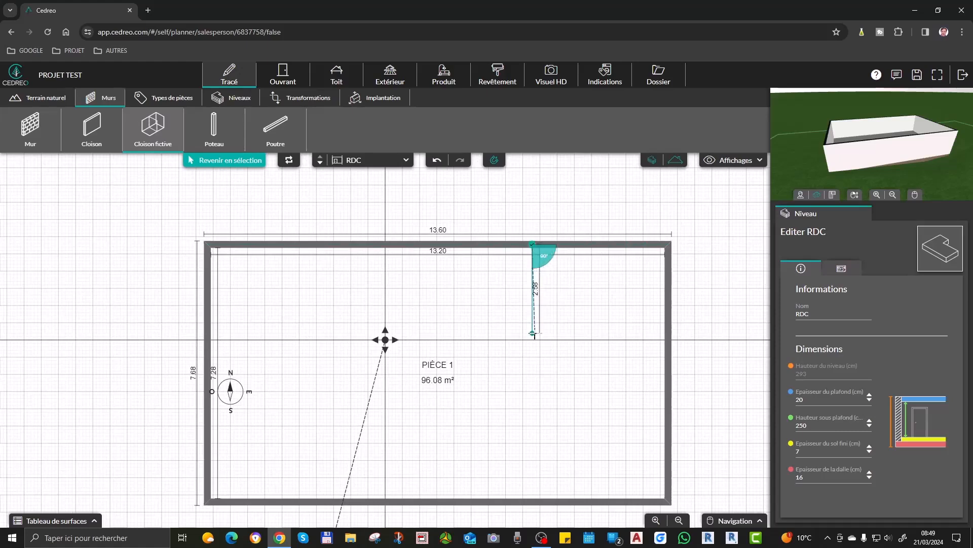
click(533, 333)
click(663, 333)
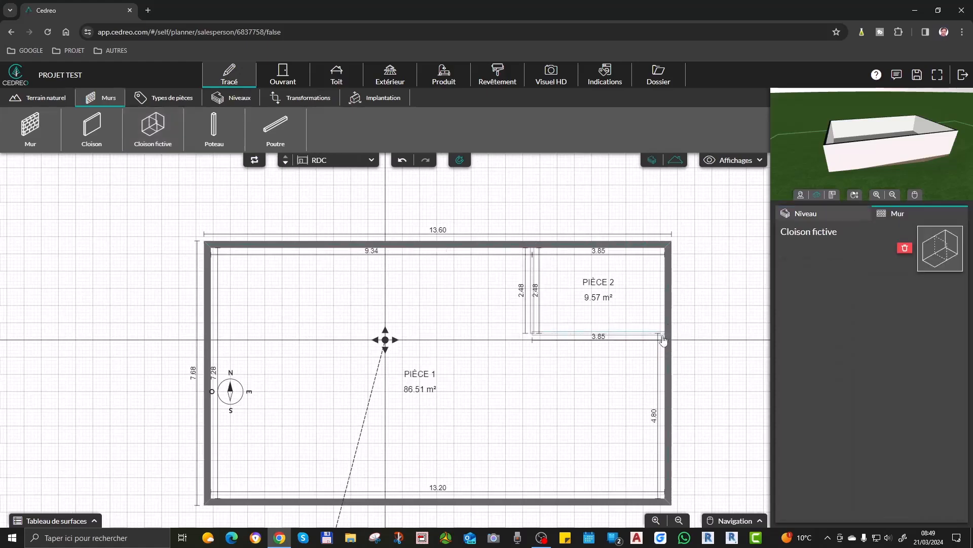
Step: Assign the Cuisine room type to the small room in the northeast corner
click(592, 291)
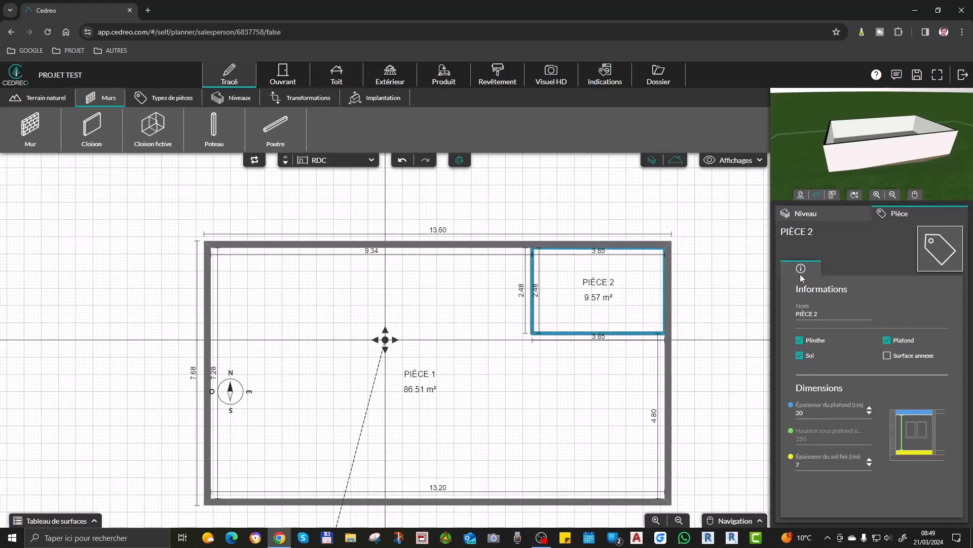
click(160, 131)
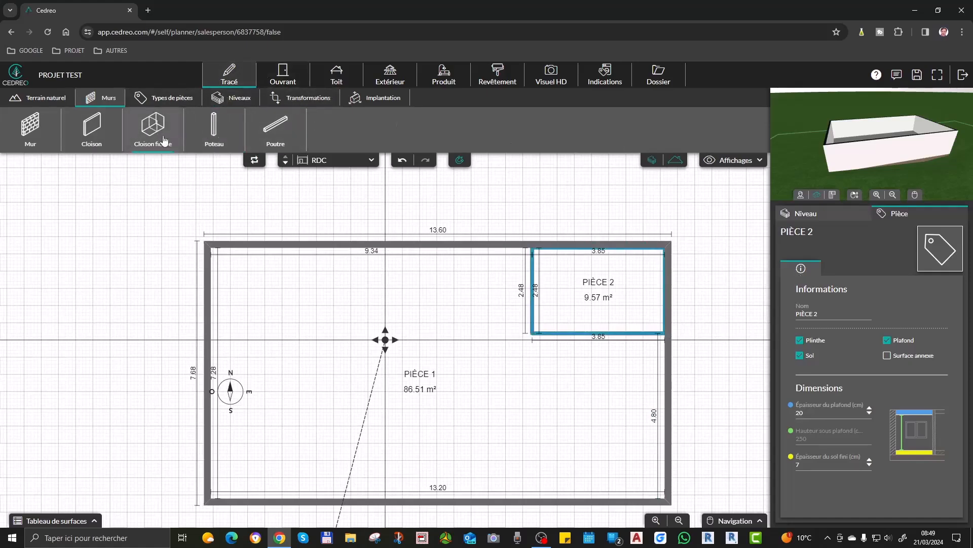
click(163, 106)
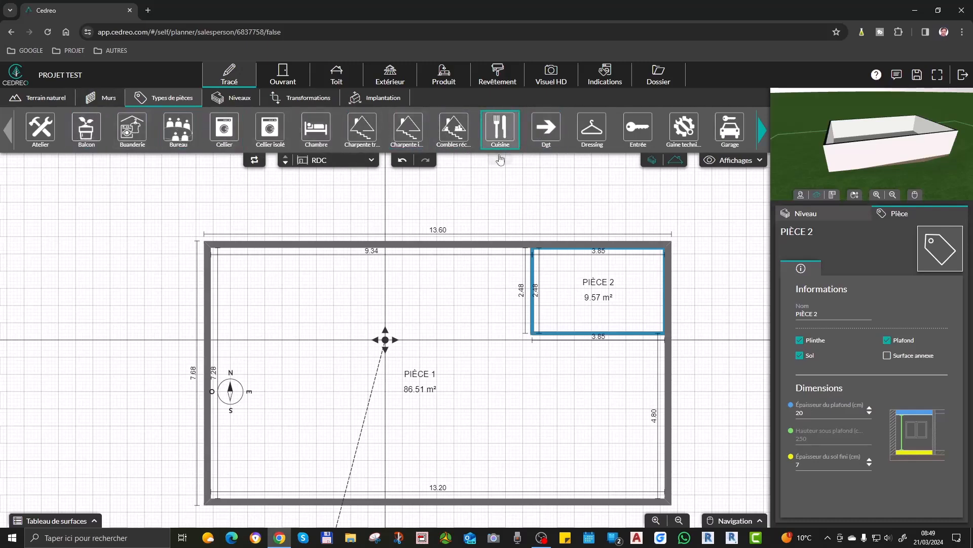
click(502, 135)
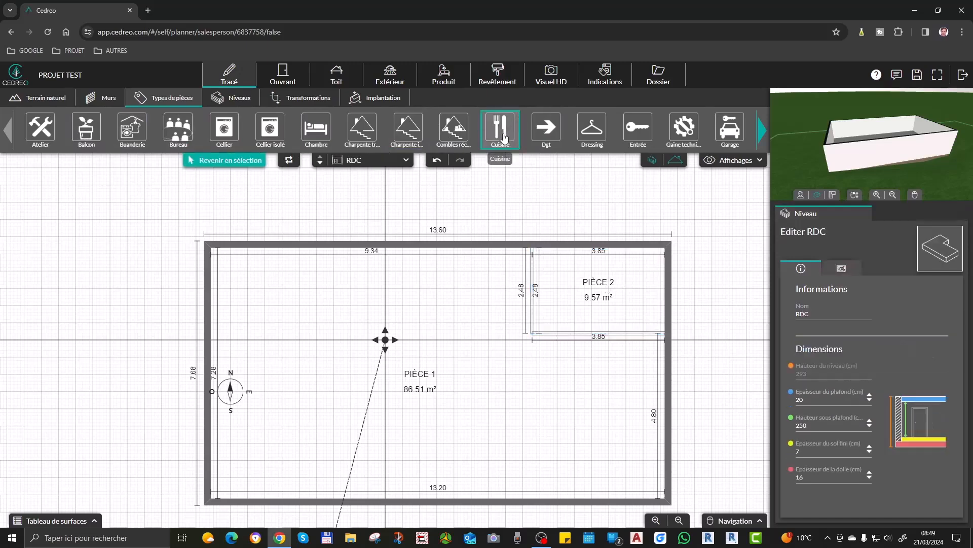
click(606, 292)
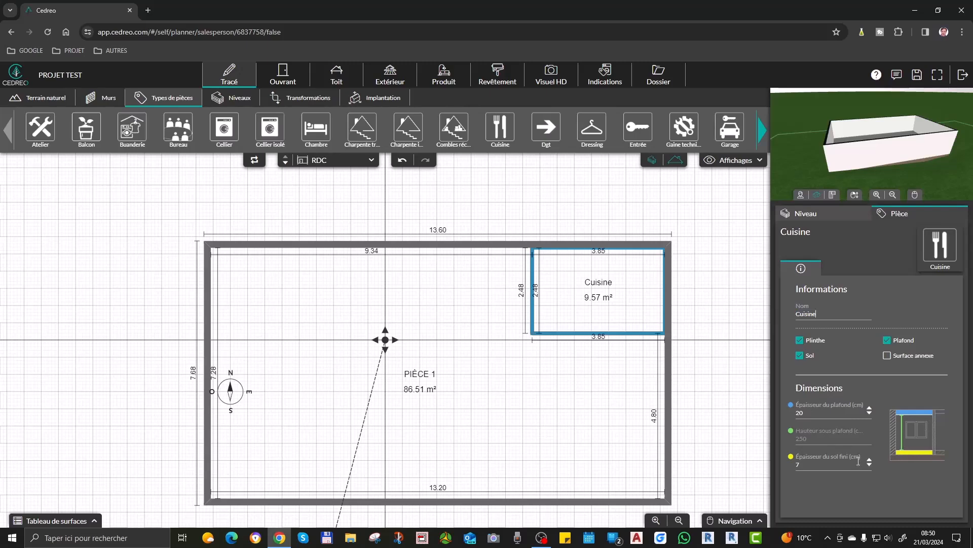
Step: Examine the extent and settings of the large remaining room around the kitchen
click(586, 392)
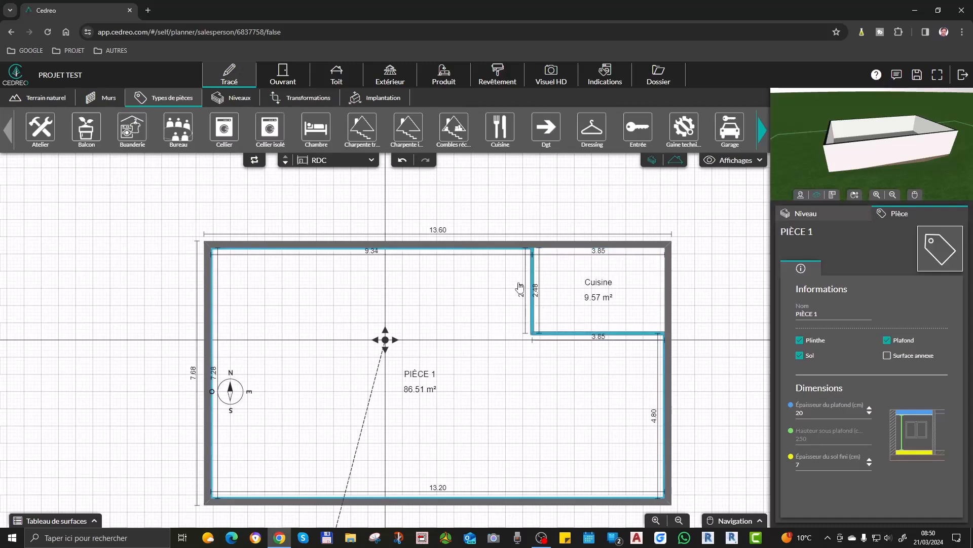
click(539, 196)
drag(938, 146, 915, 181)
click(591, 365)
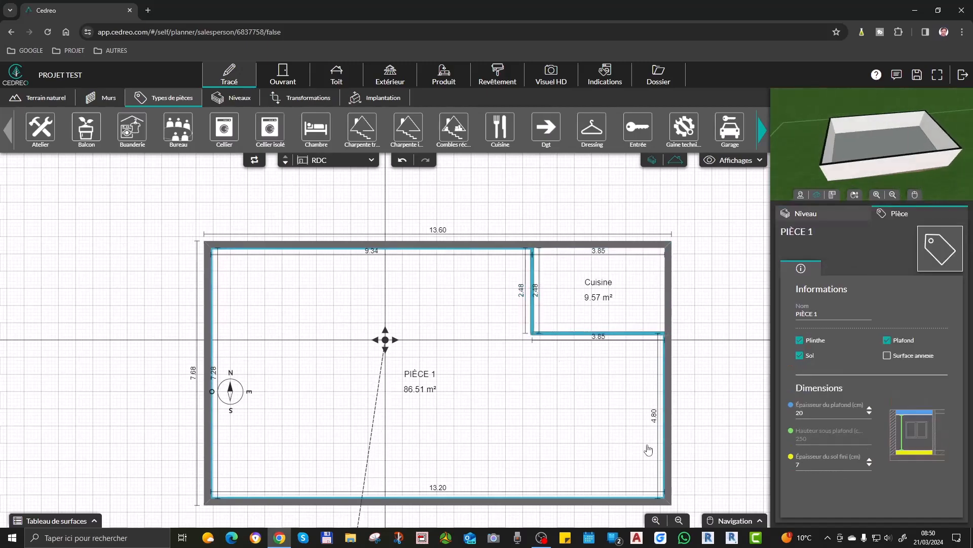
Step: Draw a fictive partition about 4.80 m long from the kitchen's southwest corner straight down to the south exterior wall
click(108, 100)
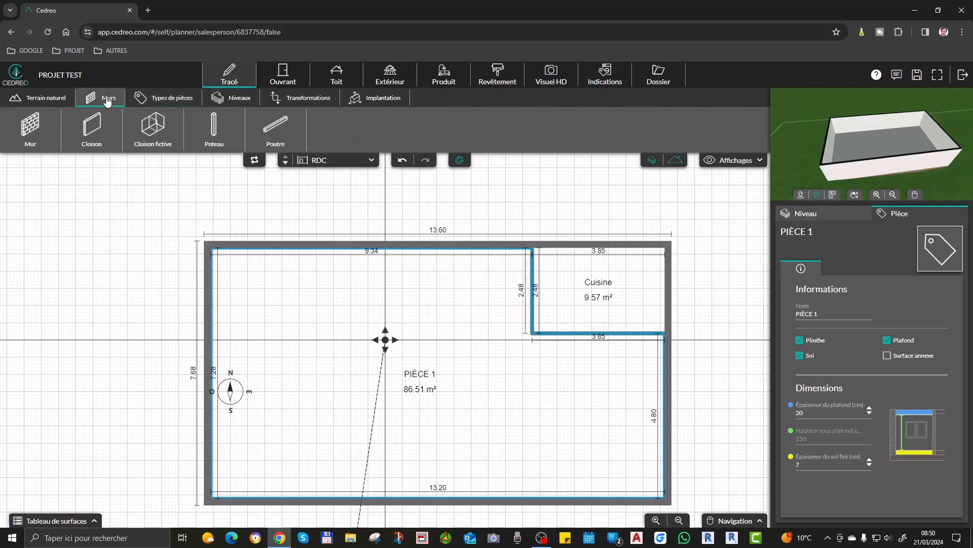
click(152, 126)
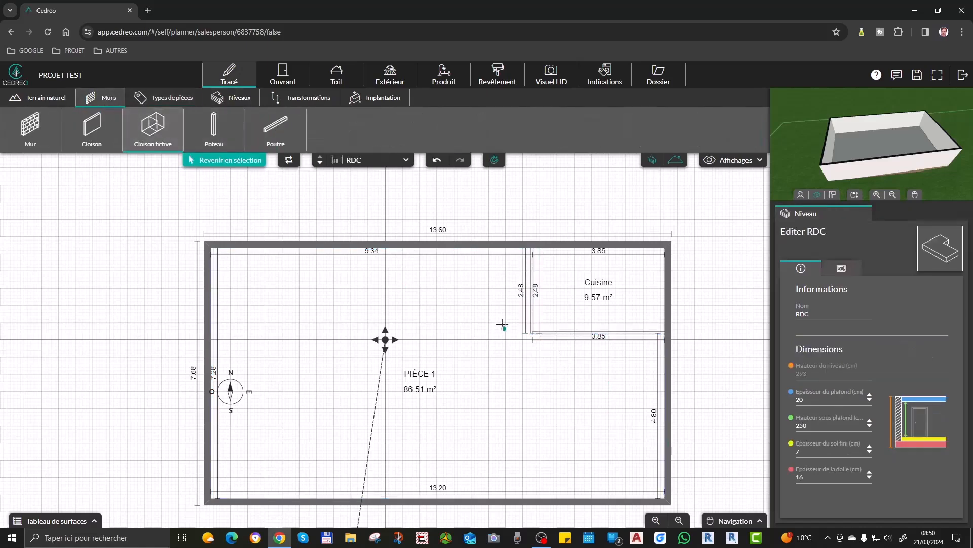
click(534, 334)
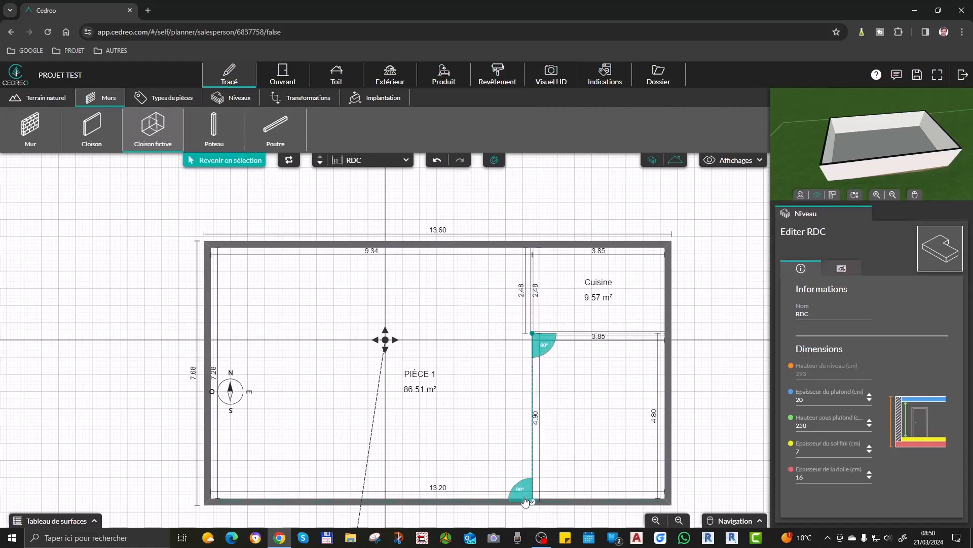
click(531, 502)
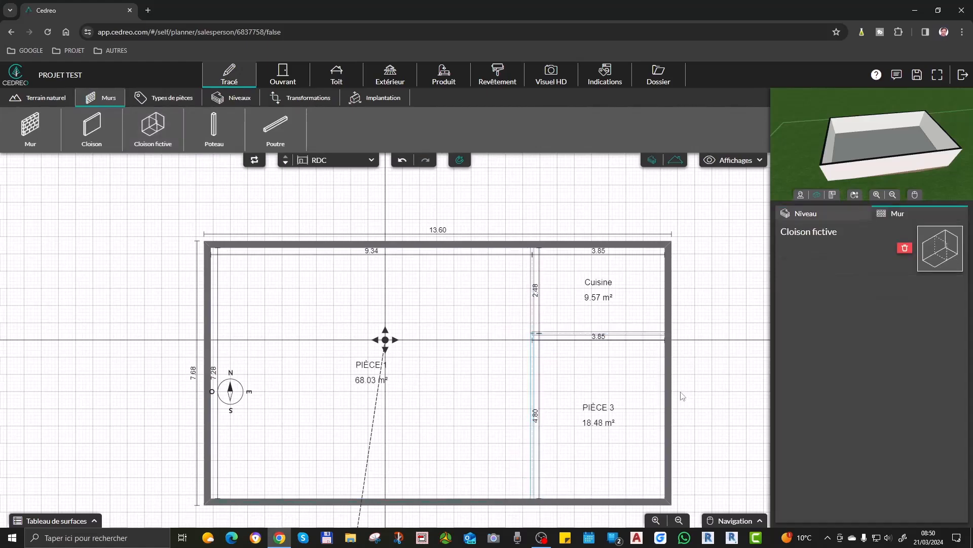
Step: Look through the room types and assign Pièce de vie to the room south of the kitchen
click(170, 99)
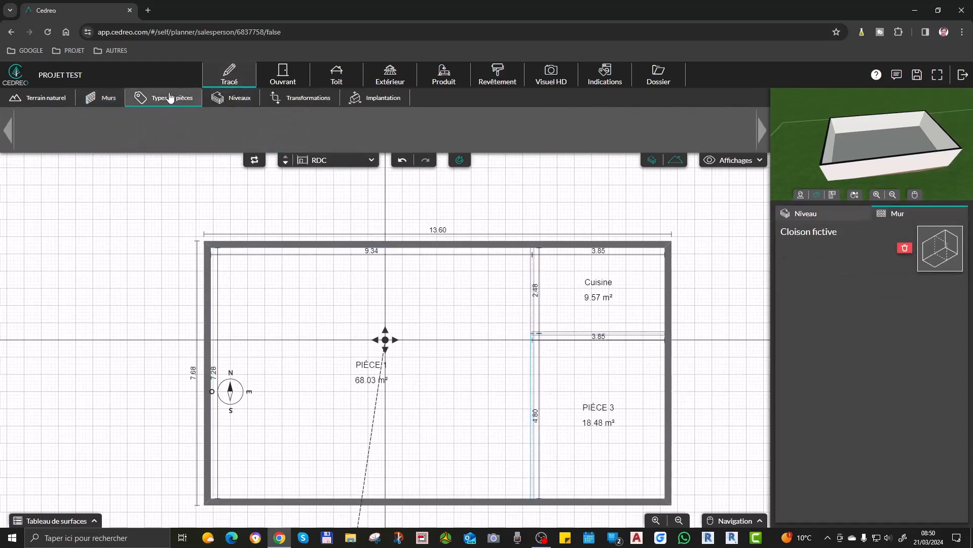
click(763, 130)
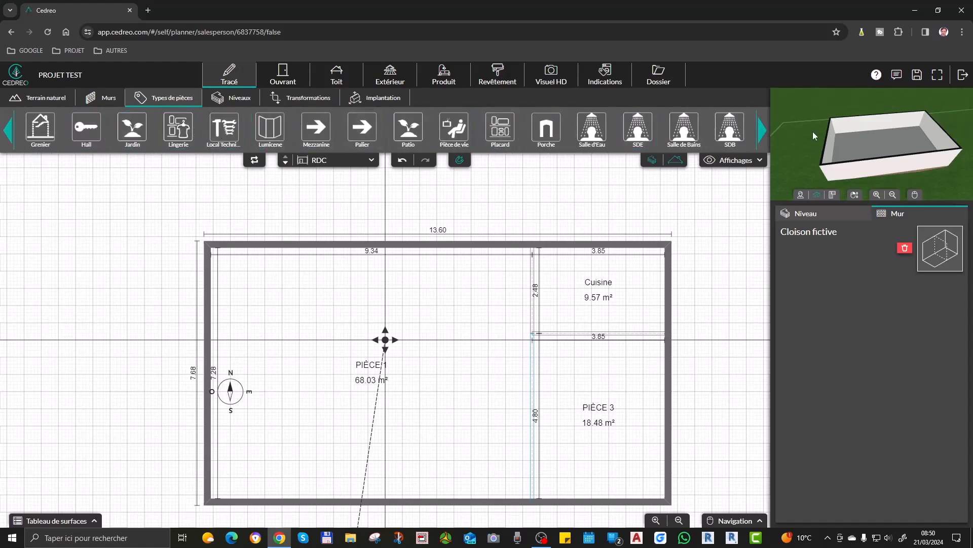
click(763, 131)
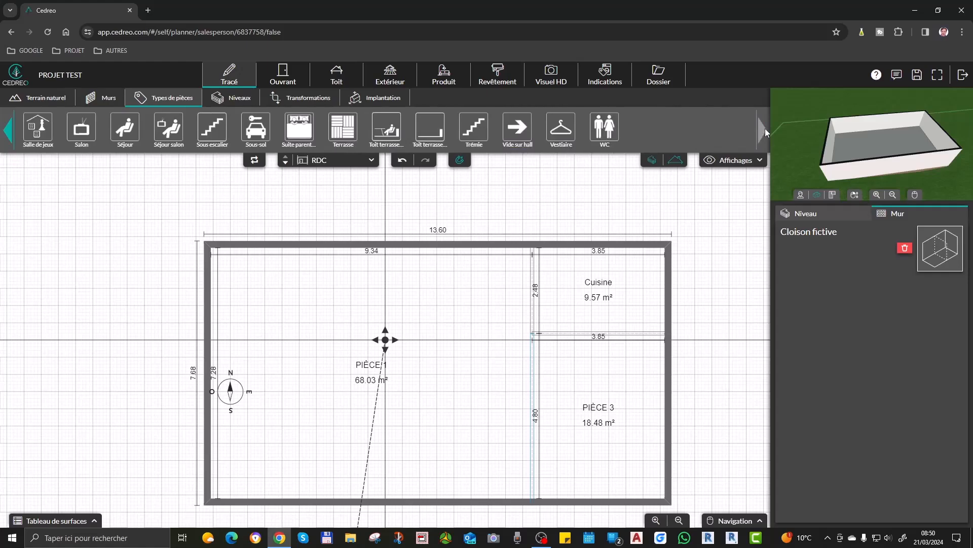
click(12, 131)
click(13, 131)
click(13, 131)
click(13, 131)
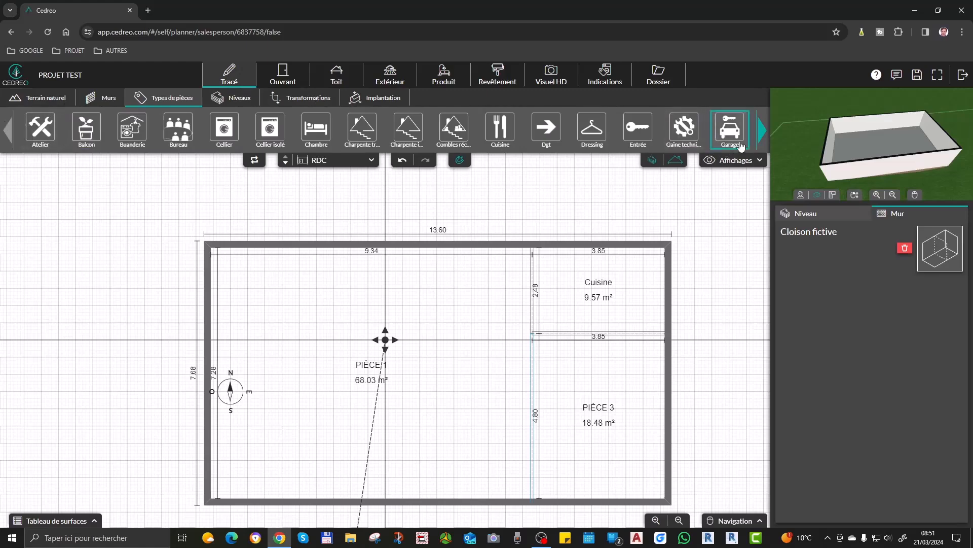
click(768, 133)
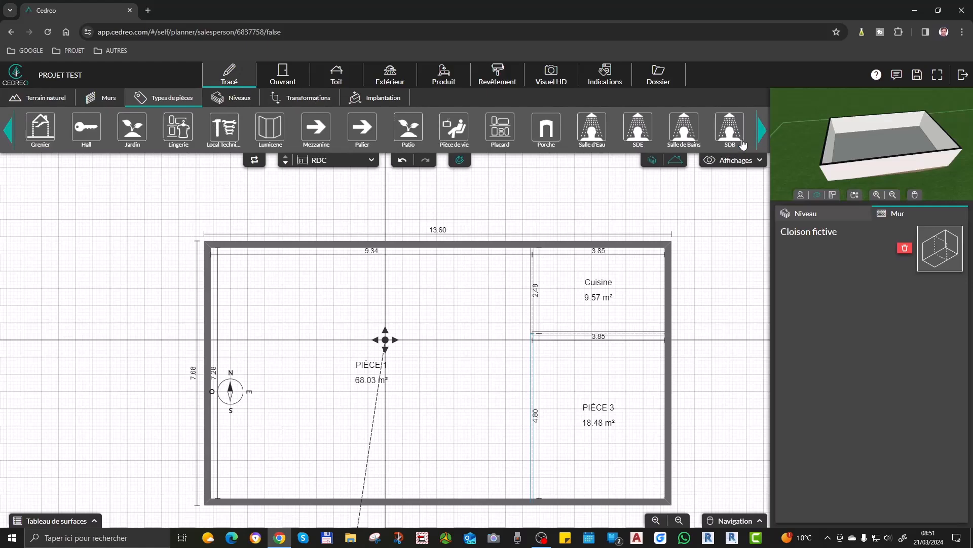
click(464, 127)
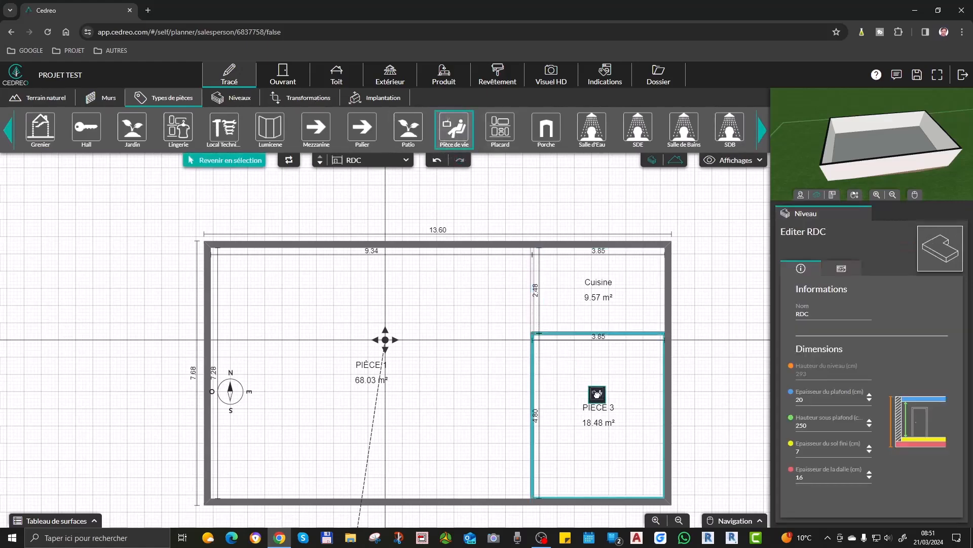
click(598, 396)
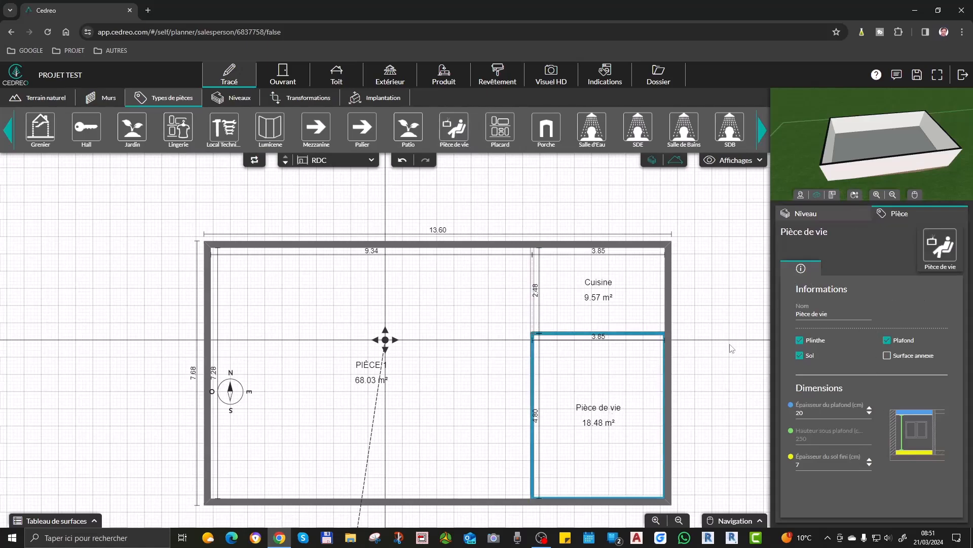
Step: Rename the Pièce de vie room as "Salle à manger"
drag(838, 319, 689, 309)
text(Salle à manger)
click(686, 416)
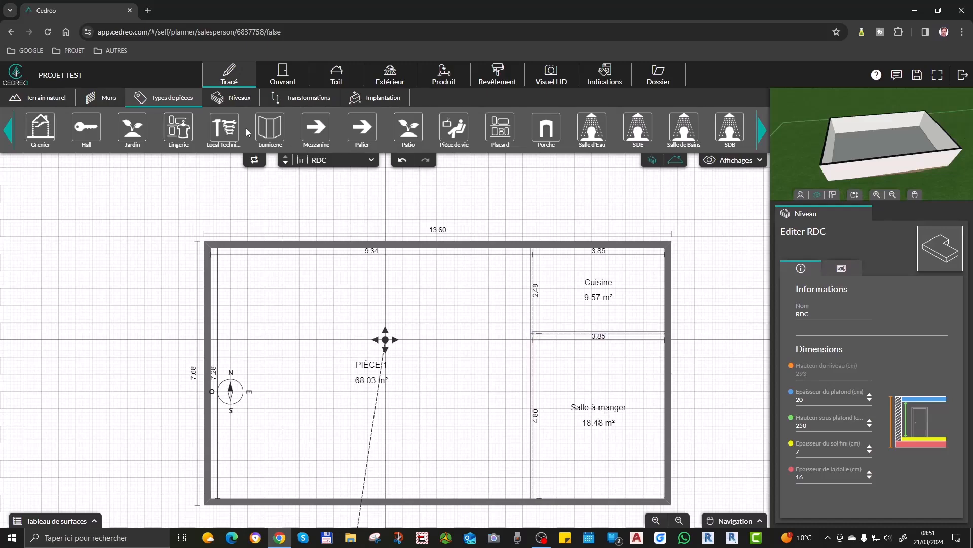
Step: Draw a 7 cm thick partition from the north to the south exterior wall along the west side of the kitchen and dining room
click(110, 99)
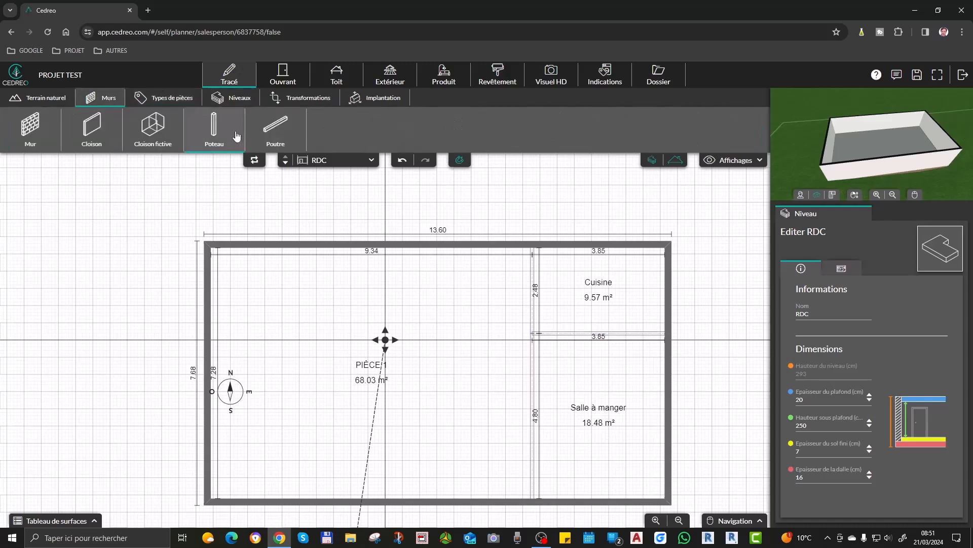
click(91, 128)
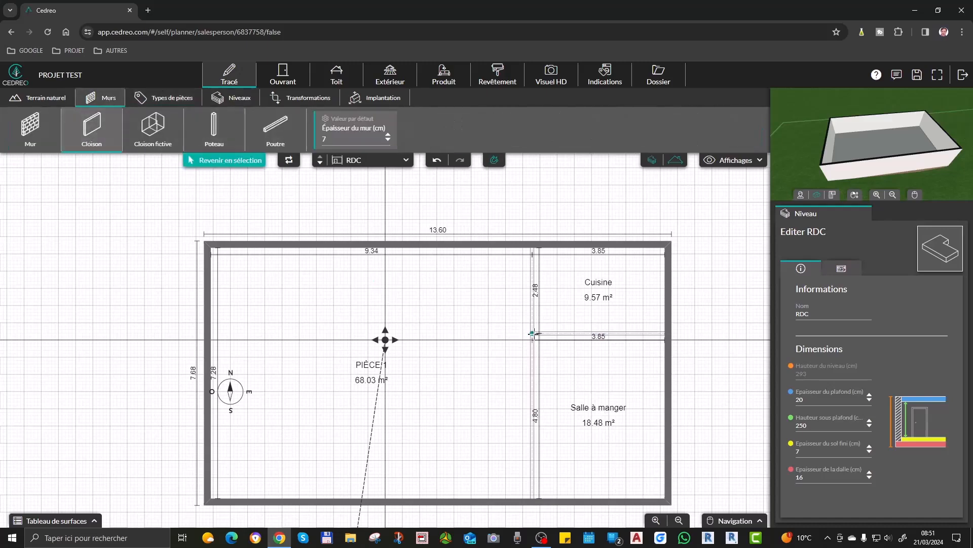
click(531, 245)
click(533, 502)
key(Escape)
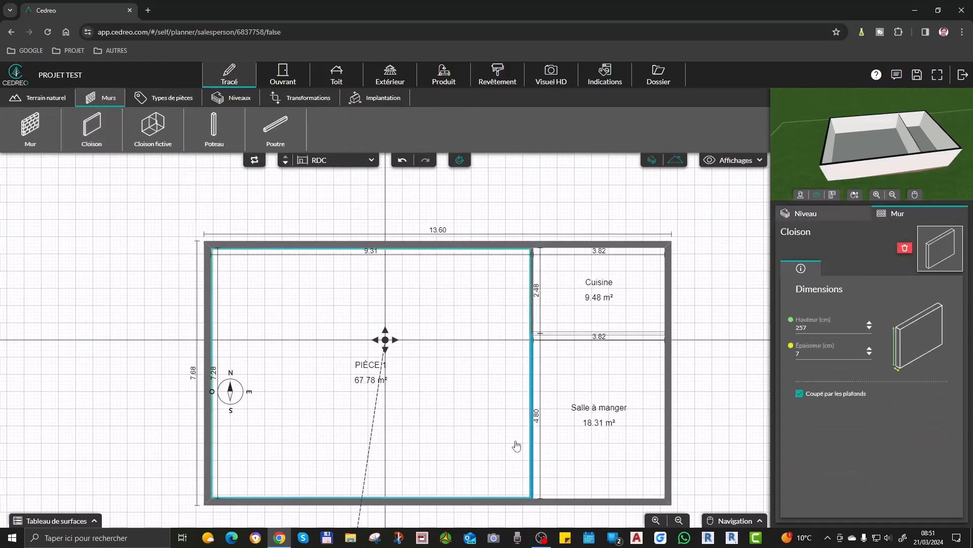
drag(957, 123, 907, 137)
click(508, 300)
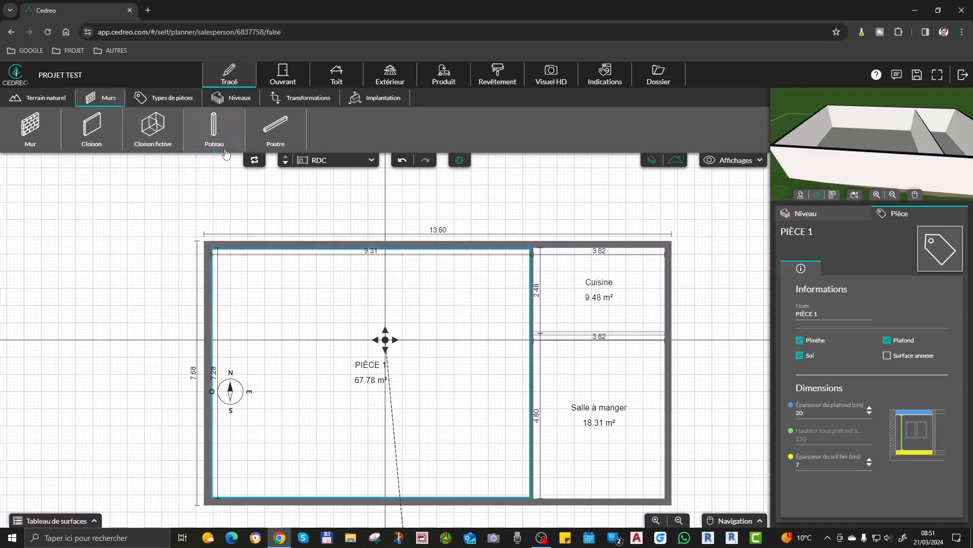
Step: Search the openings catalogue for interior doors with "porte inté"
click(263, 74)
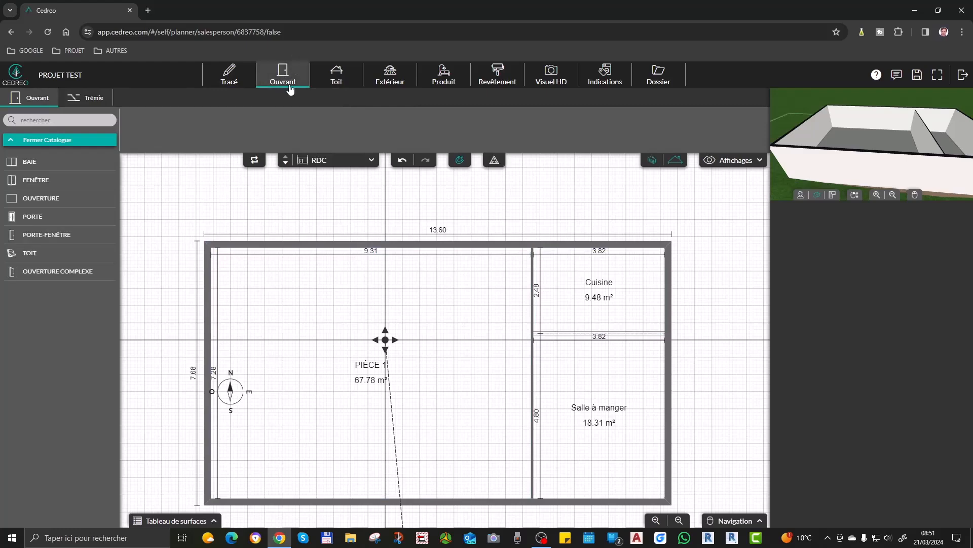
click(41, 198)
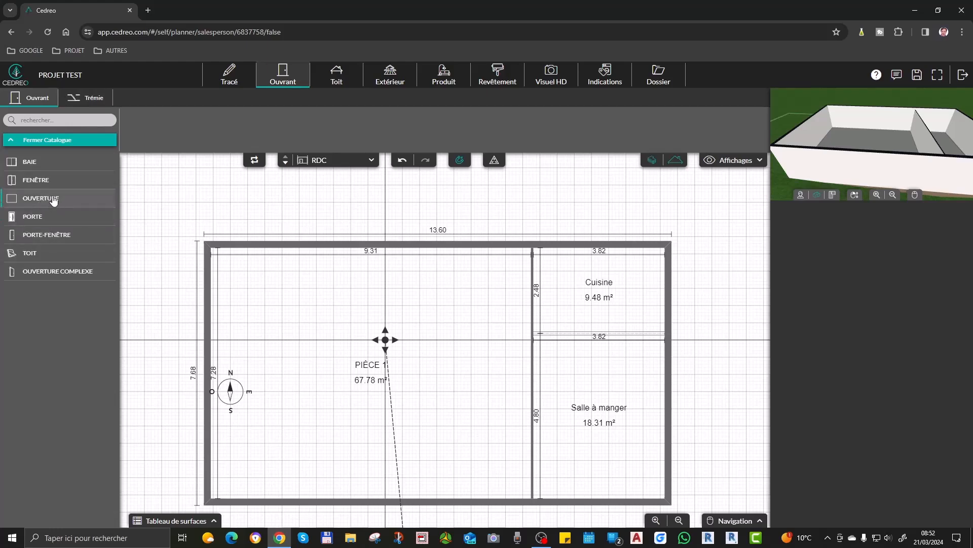
click(34, 216)
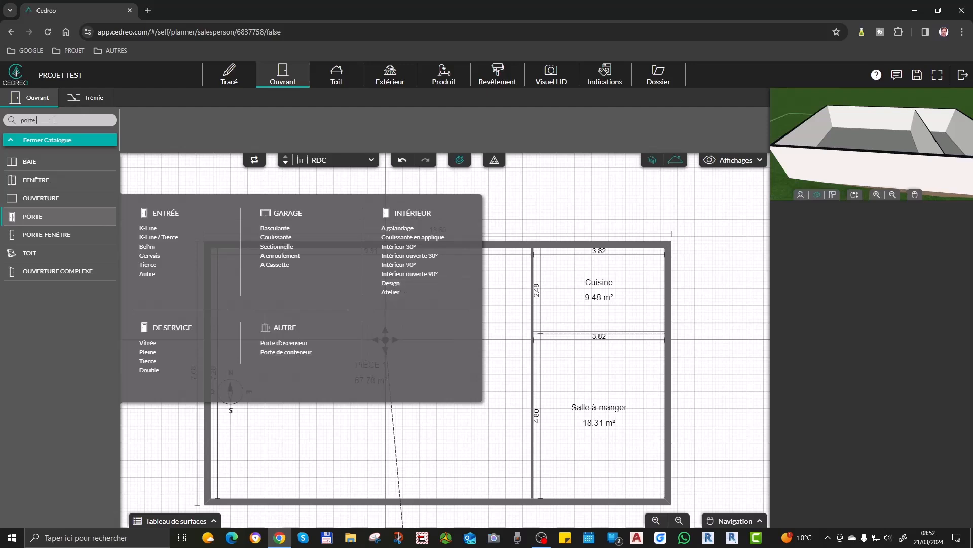
text(inte)
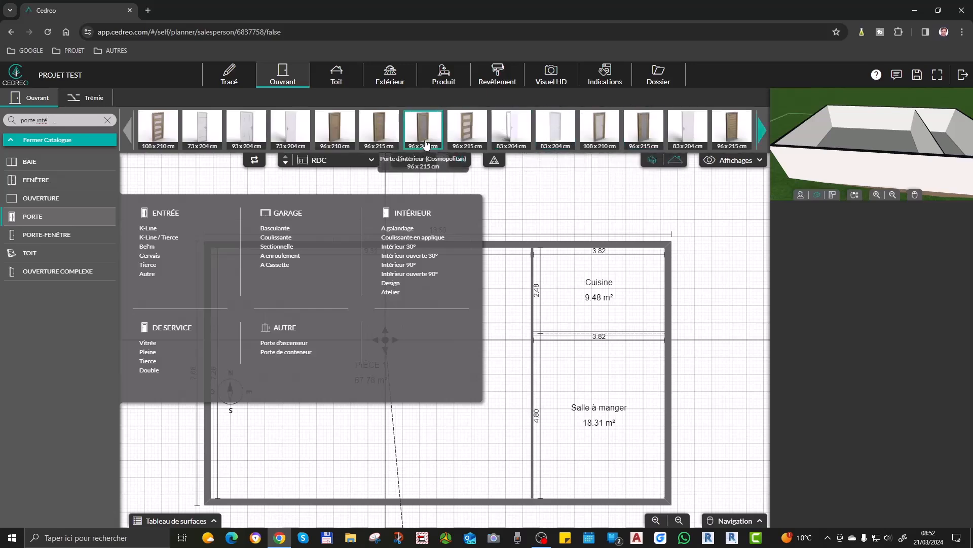
Step: Place a 73 x 204 cm interior door in the partition between PIÈCE 1 and the dining room, just south of the kitchen
click(293, 131)
scroll(502, 384, up, 2)
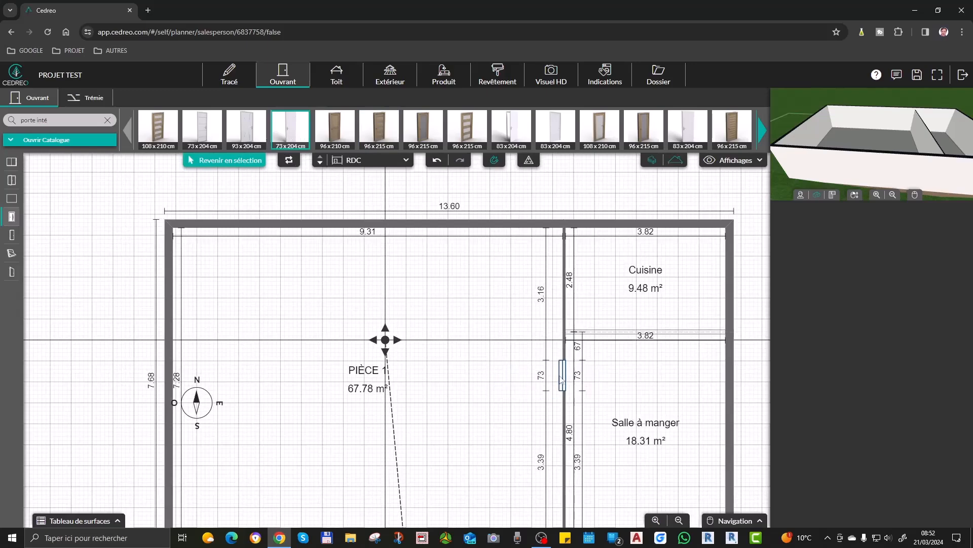
click(562, 381)
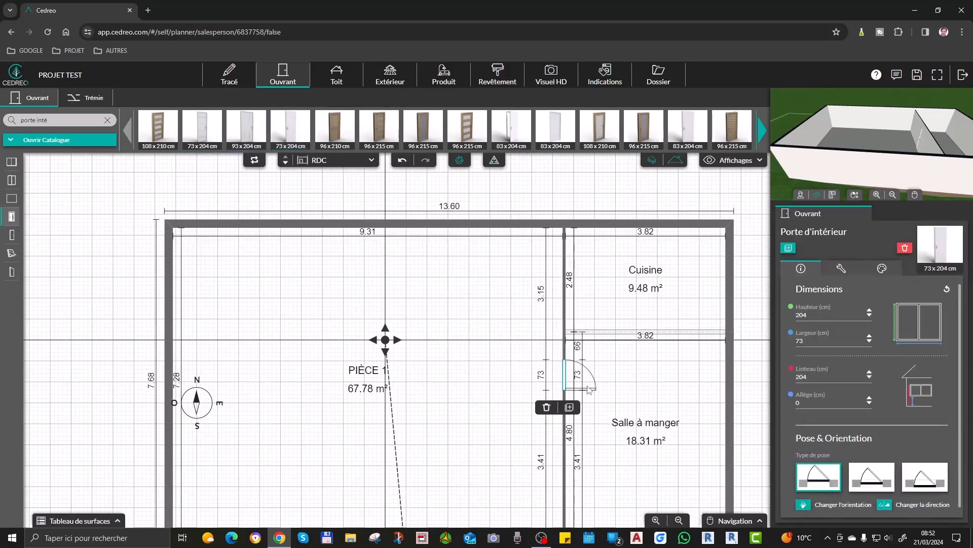
Step: Set the interior door's width to 83 cm
click(813, 344)
text(83)
key(Return)
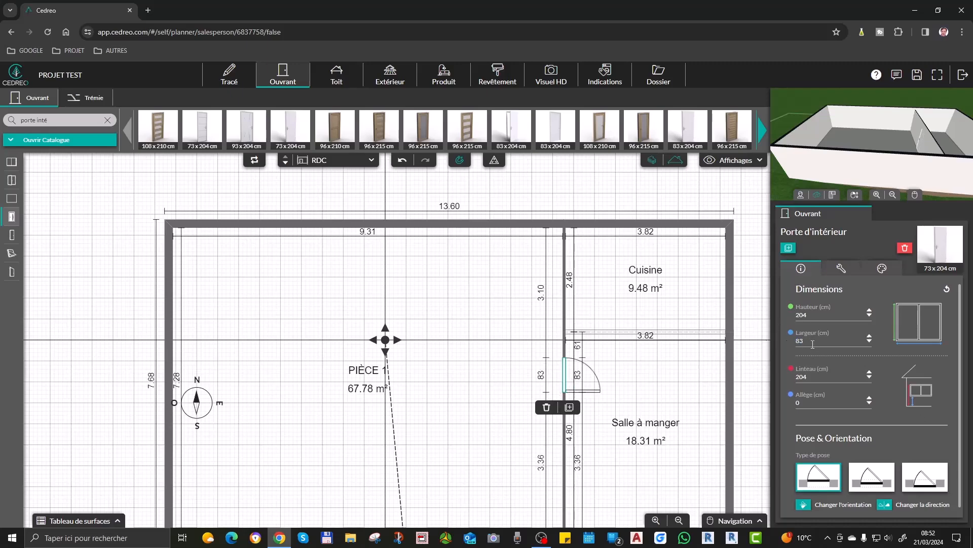
click(509, 295)
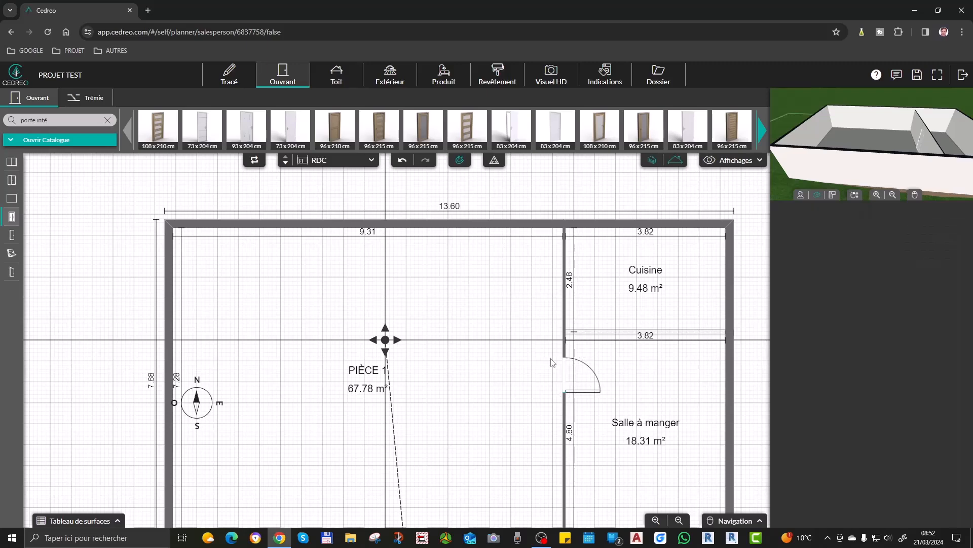
Step: Review the placed interior door's dimensions, options and shutters, and its handle and door personalisation settings
scroll(459, 317, up, 2)
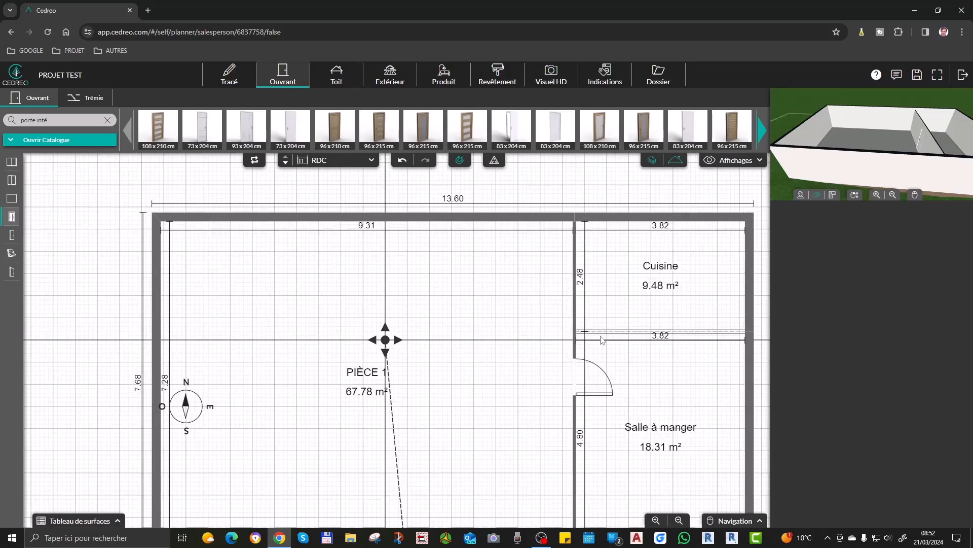
scroll(516, 296, down, 1)
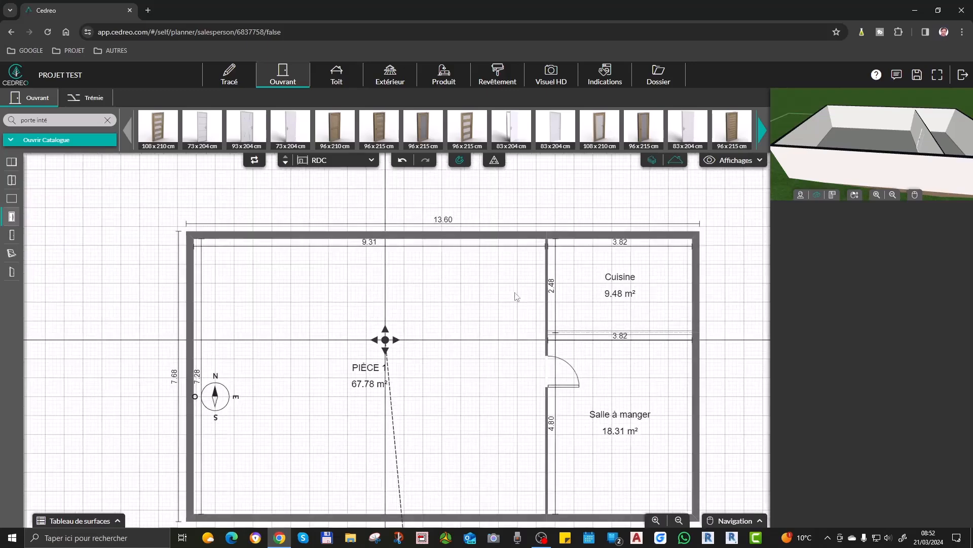
click(547, 366)
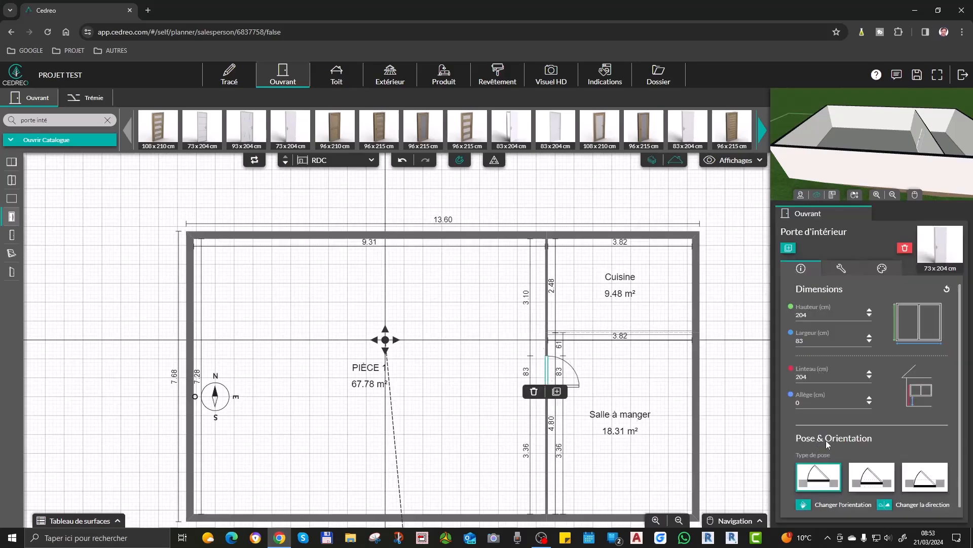
click(841, 269)
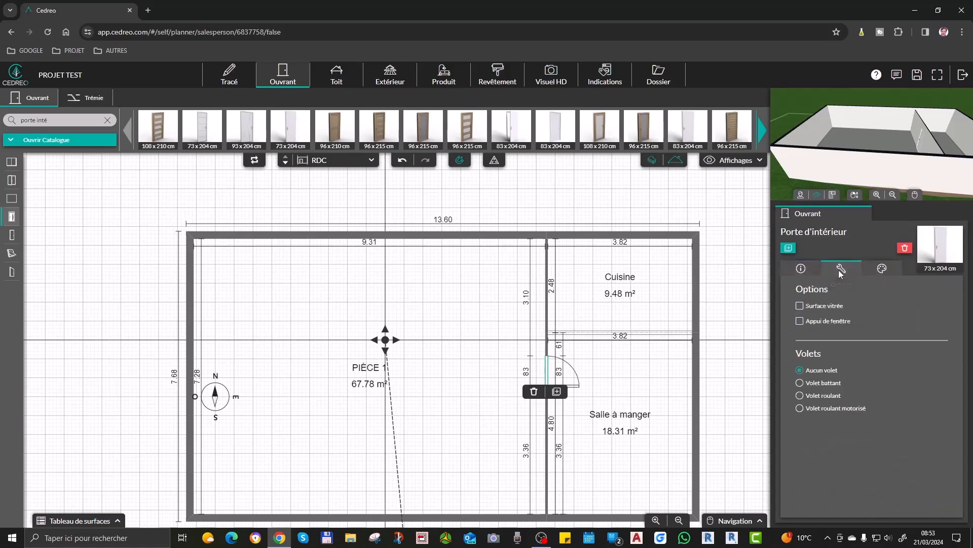
click(882, 270)
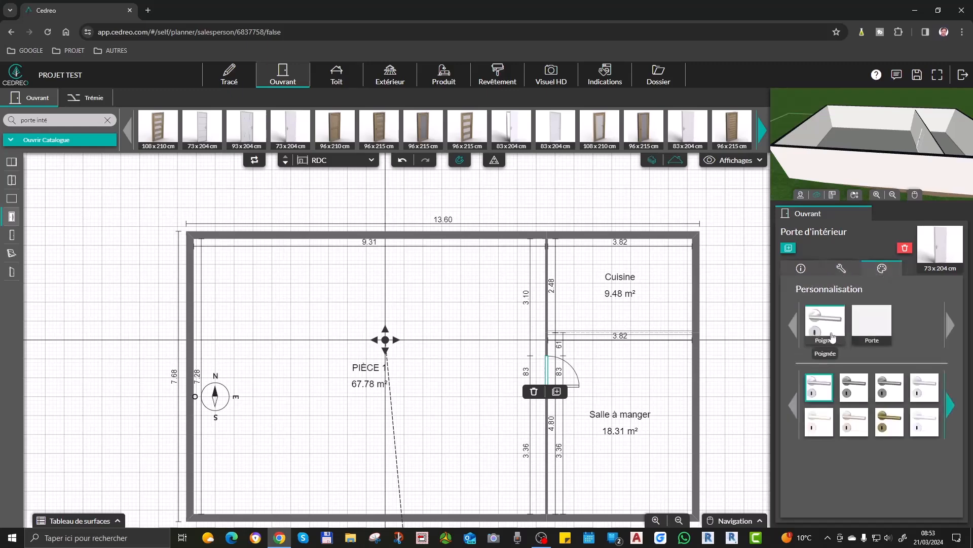
Step: Try the Inox, Alu brossé, bronze-toned and white finishes on the interior door's handle
scroll(919, 143, up, 5)
drag(919, 143, 966, 126)
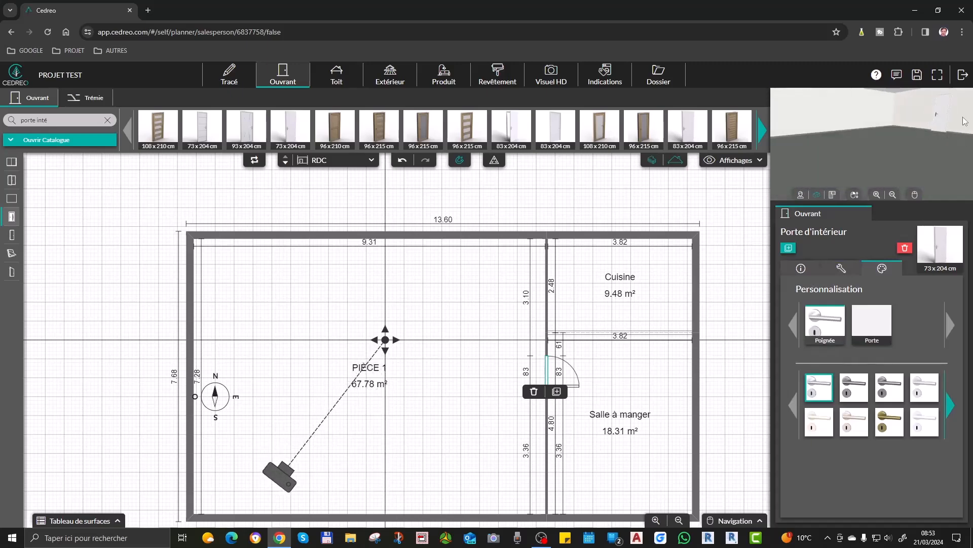
right_drag(947, 111, 849, 202)
scroll(913, 95, up, 3)
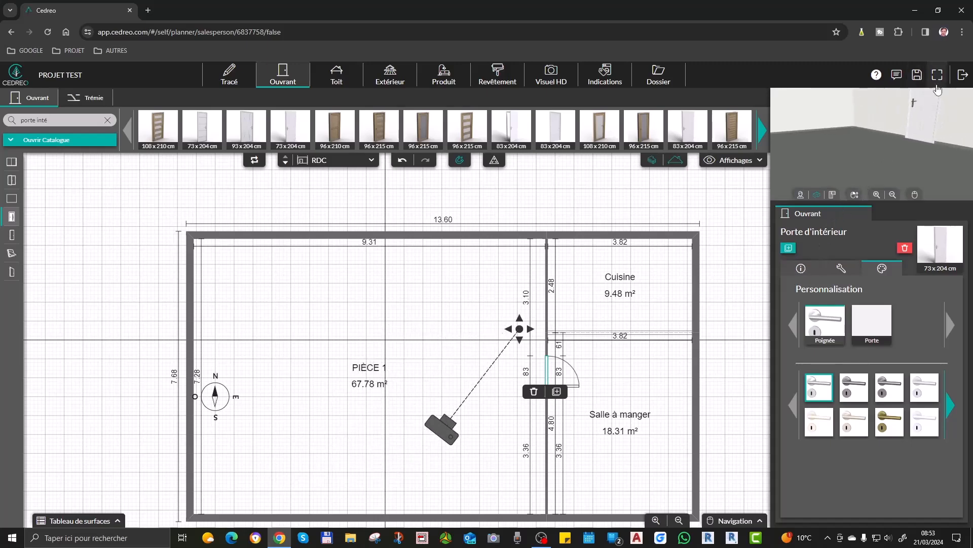
right_drag(936, 96, 859, 257)
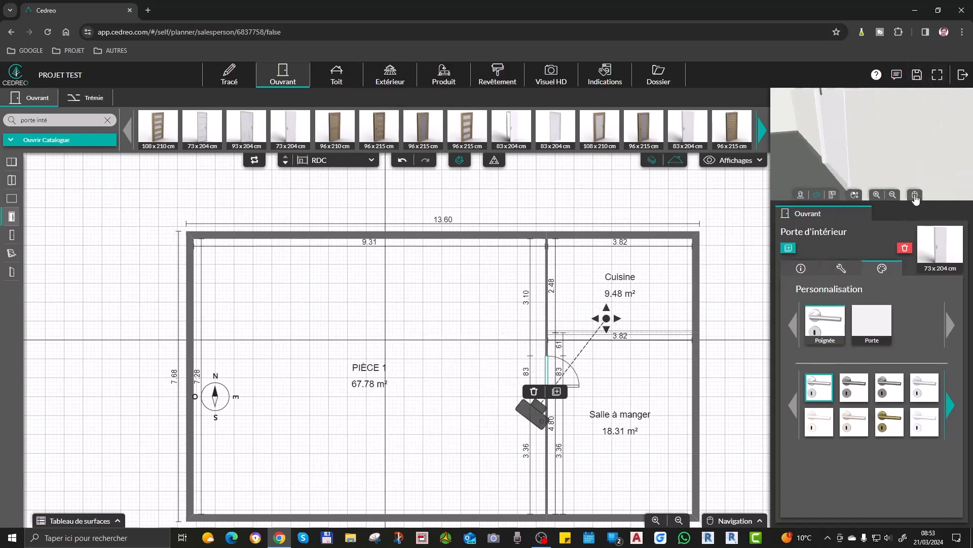
drag(844, 135, 869, 138)
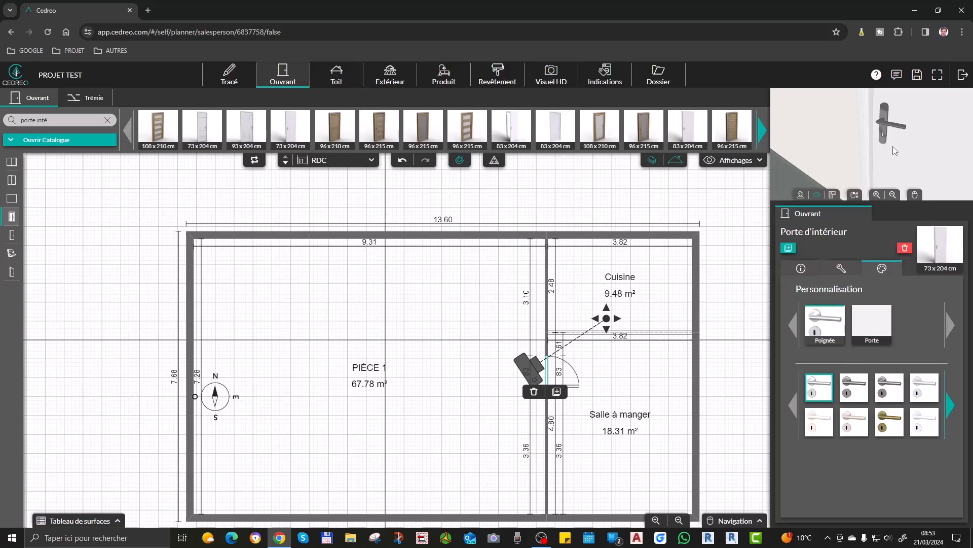
mouse_move(896, 142)
mouse_down()
mouse_move(880, 178)
mouse_move(890, 166)
mouse_move(884, 154)
mouse_up()
click(851, 388)
click(880, 398)
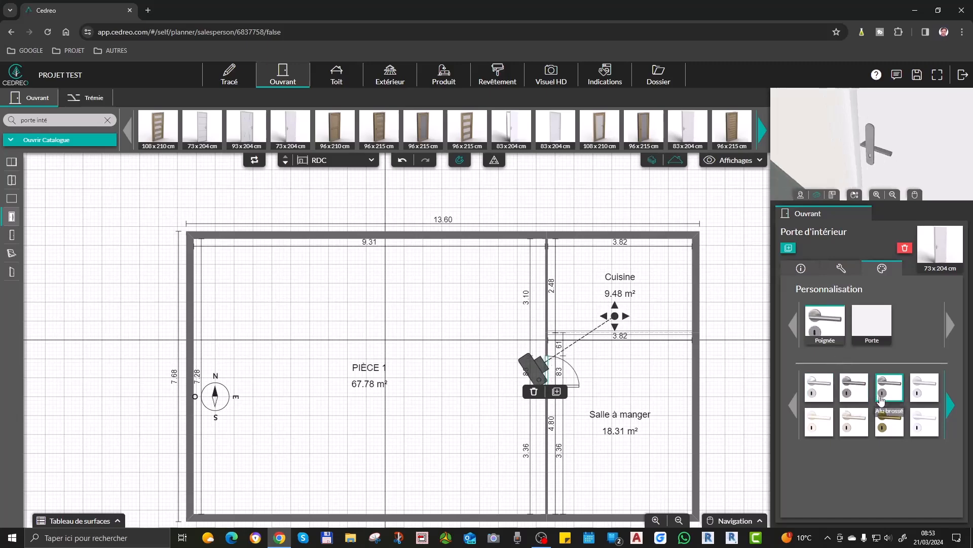
click(885, 428)
click(924, 422)
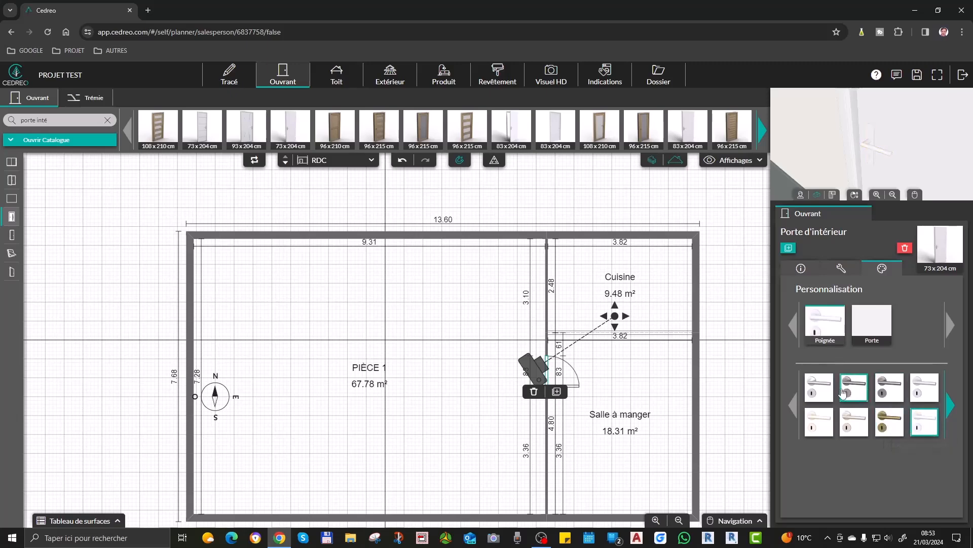
Step: Compare further handle finishes on the interior door, including RAL 1015 Ivoire Clair Brillant, Inox and Alu anodisé
click(819, 388)
click(819, 434)
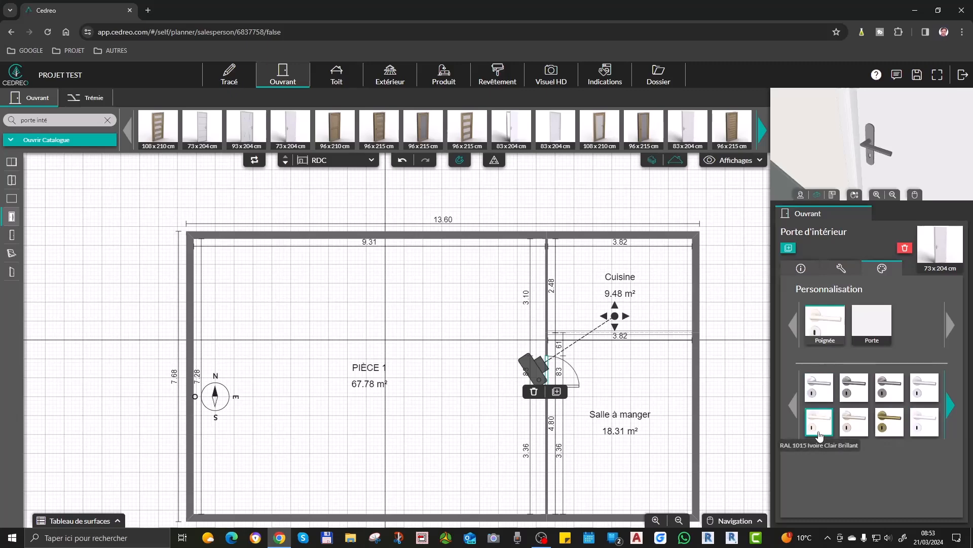
click(856, 430)
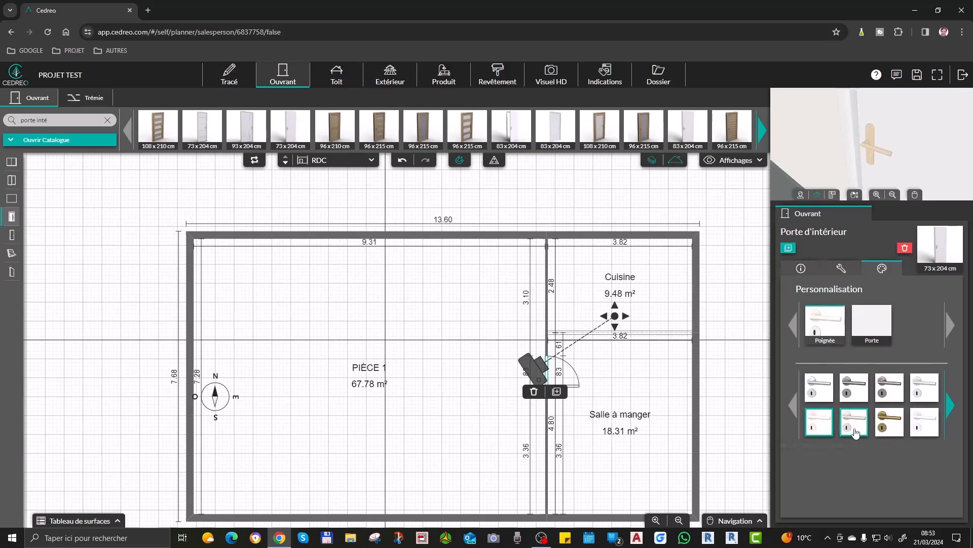
click(857, 394)
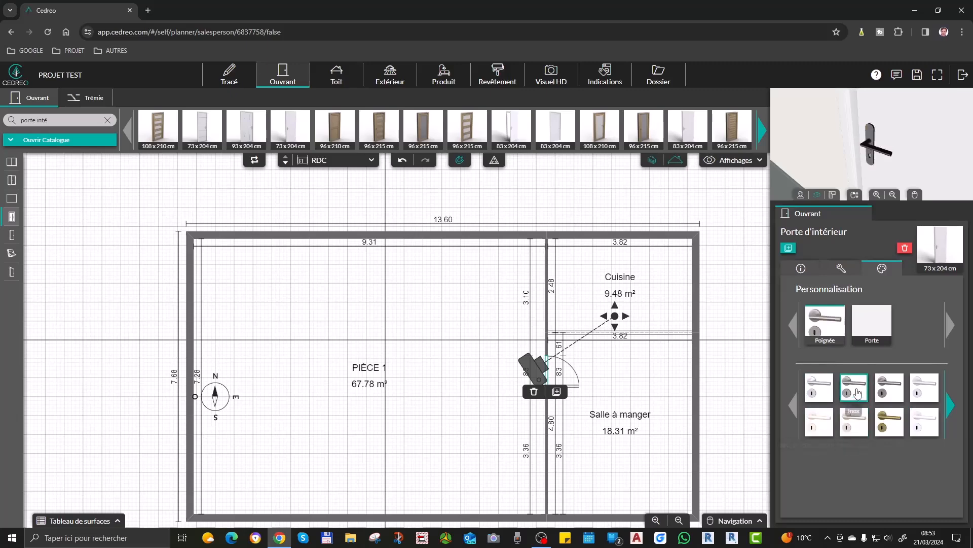
click(818, 388)
click(927, 398)
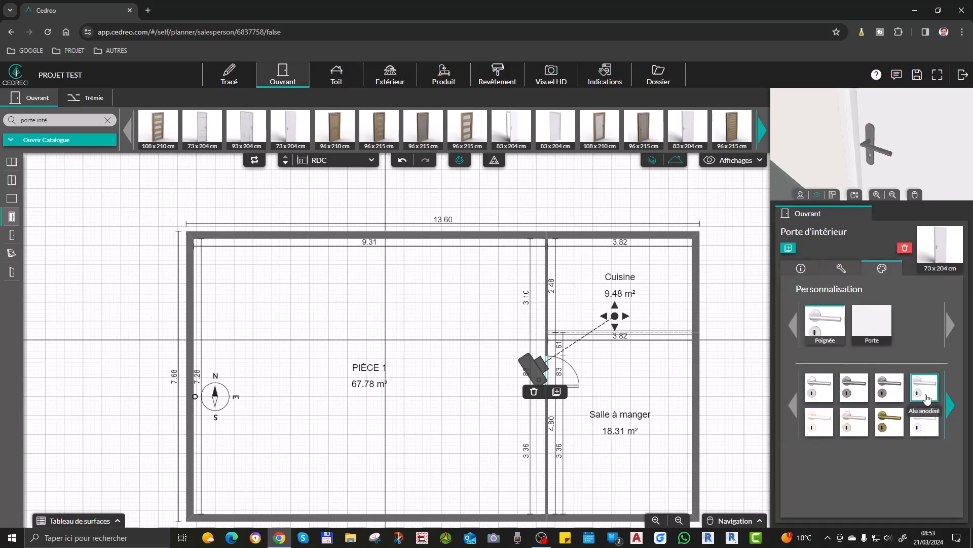
Step: Set the interior door's handle finish to Inox after comparing it with Alu brossé
click(856, 390)
click(890, 389)
click(848, 396)
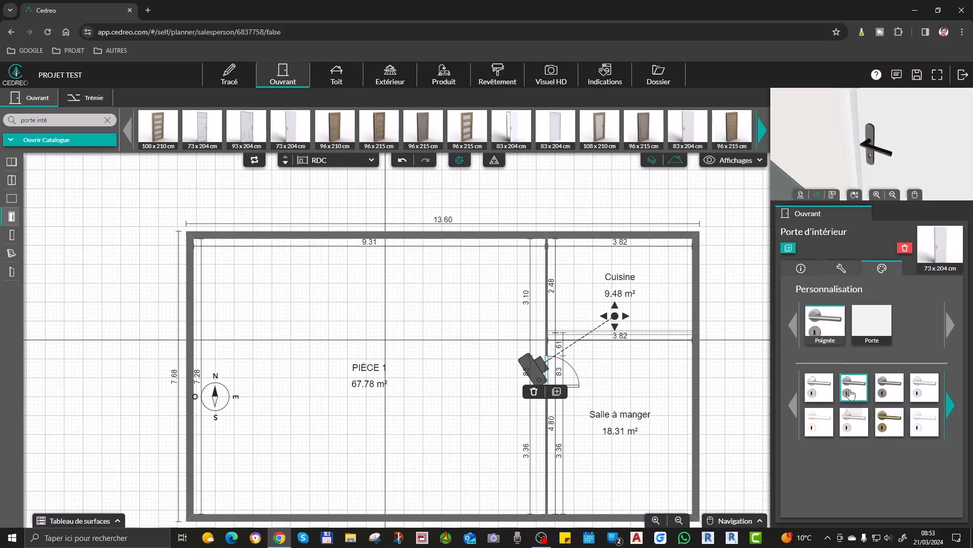
Step: Examine the customised interior door and its handle in 3D from several camera positions inside PIÈCE 1
drag(896, 123, 883, 138)
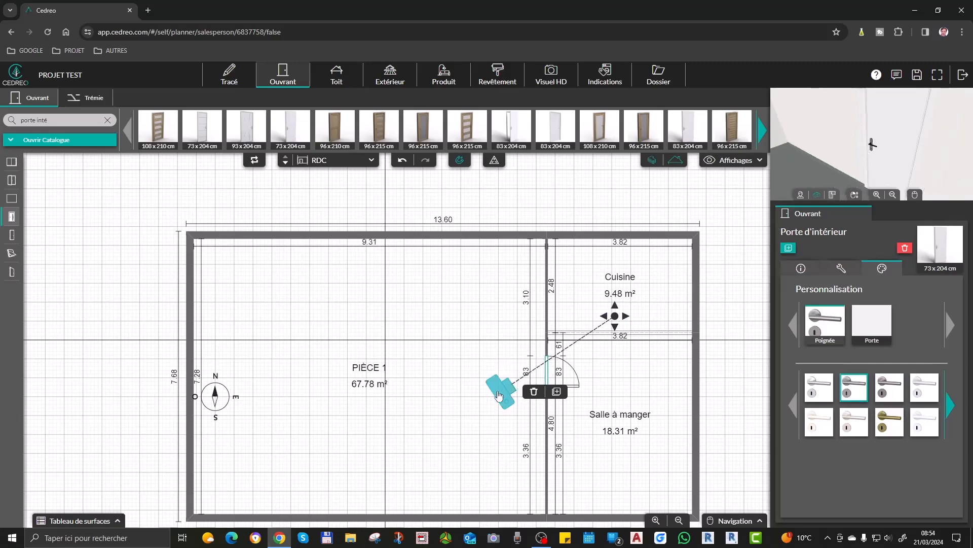
drag(502, 393, 382, 517)
drag(466, 409, 509, 379)
mouse_move(618, 325)
mouse_down()
mouse_move(595, 389)
mouse_move(538, 357)
mouse_move(591, 335)
mouse_move(602, 345)
mouse_move(594, 343)
mouse_move(614, 314)
mouse_move(600, 351)
mouse_move(629, 321)
mouse_move(623, 350)
mouse_move(611, 356)
mouse_move(608, 339)
mouse_up()
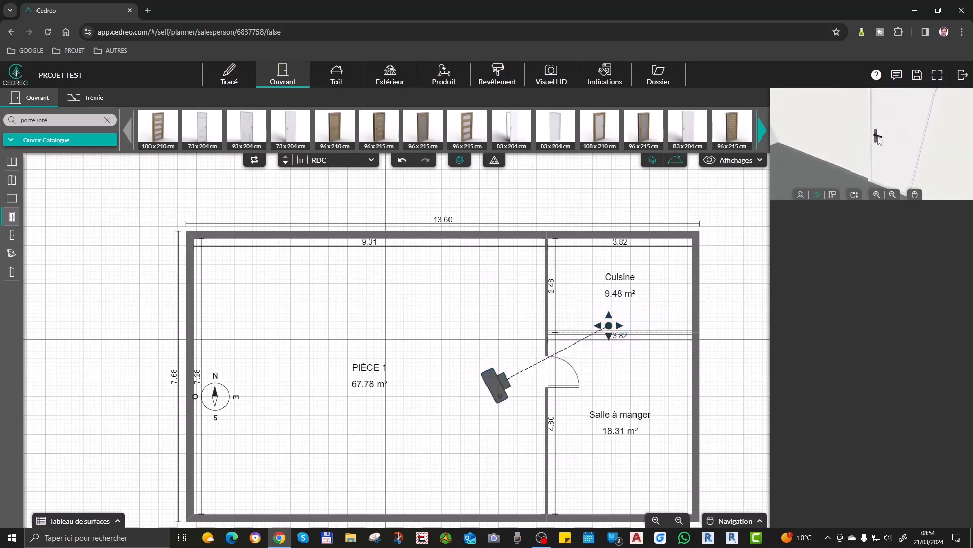
scroll(881, 119, up, 3)
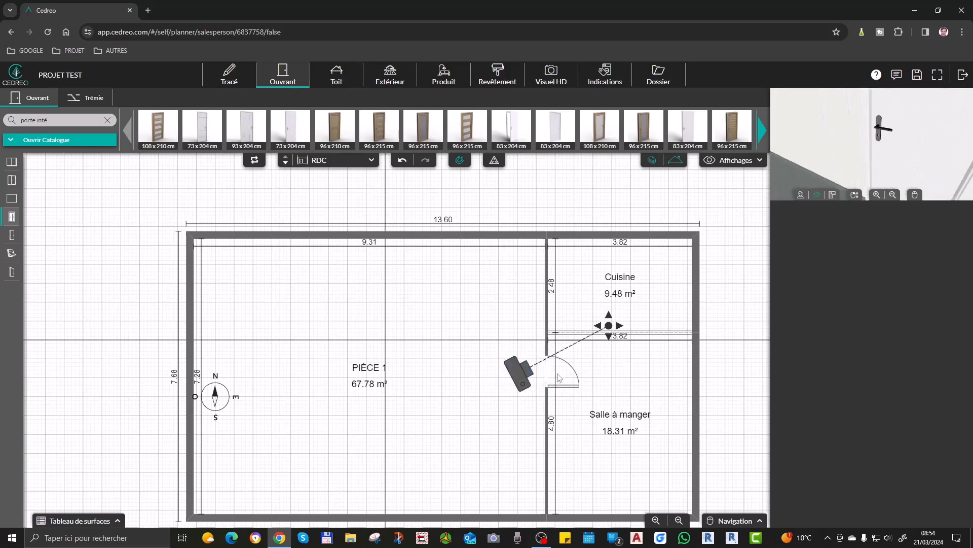
drag(525, 379, 491, 407)
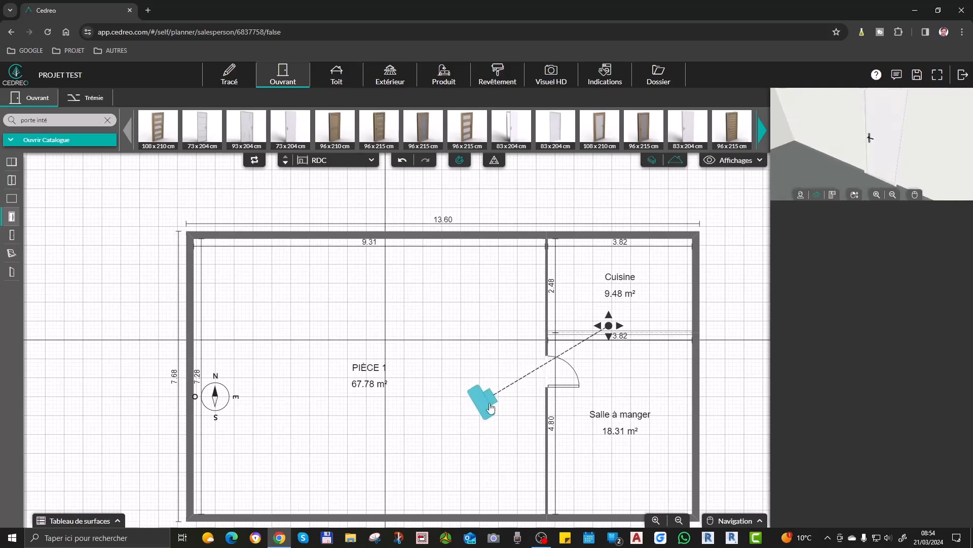
drag(611, 329, 619, 287)
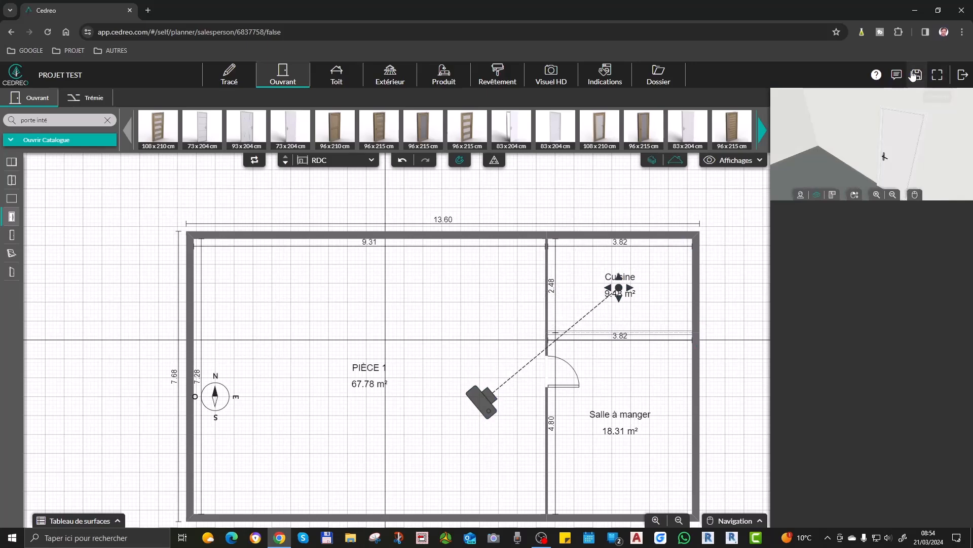
Step: Switch the planner to full-screen display
click(938, 76)
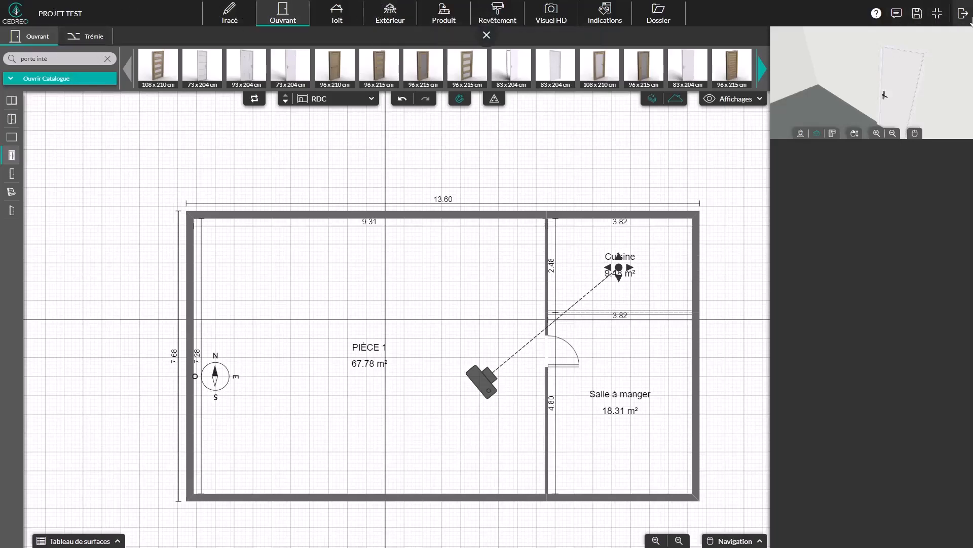
click(938, 14)
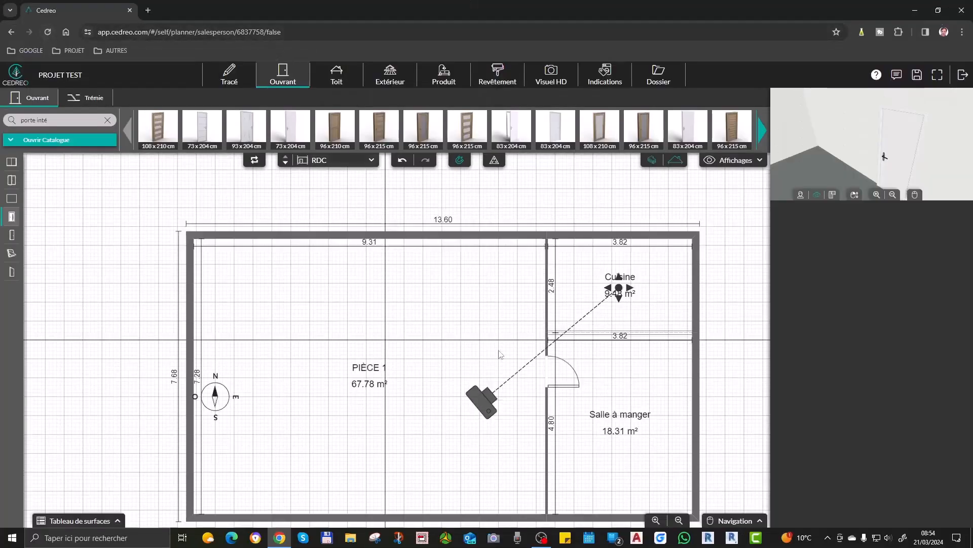
click(938, 75)
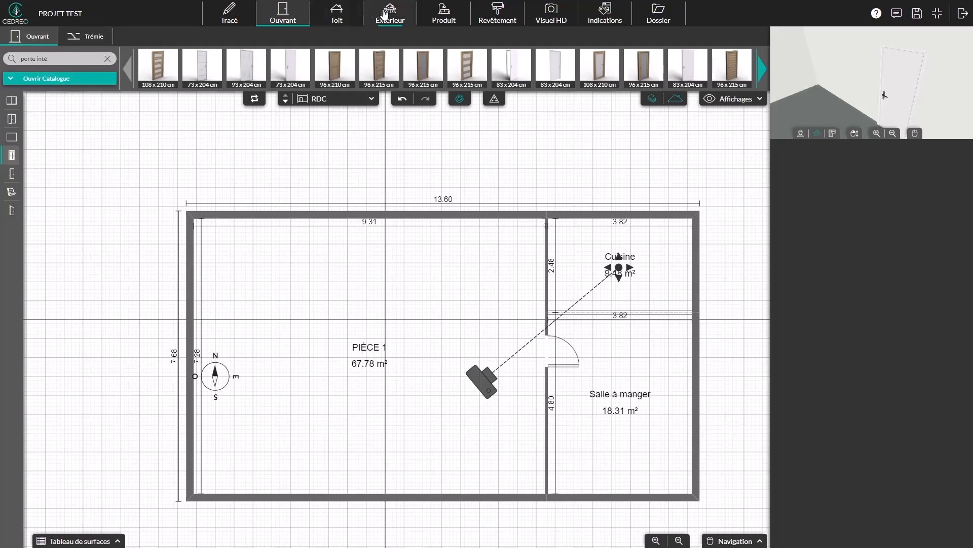
Step: Look through the Toit, Extérieur, Produit and Revêtement workspaces and return to Tracé
click(337, 13)
click(391, 13)
click(422, 13)
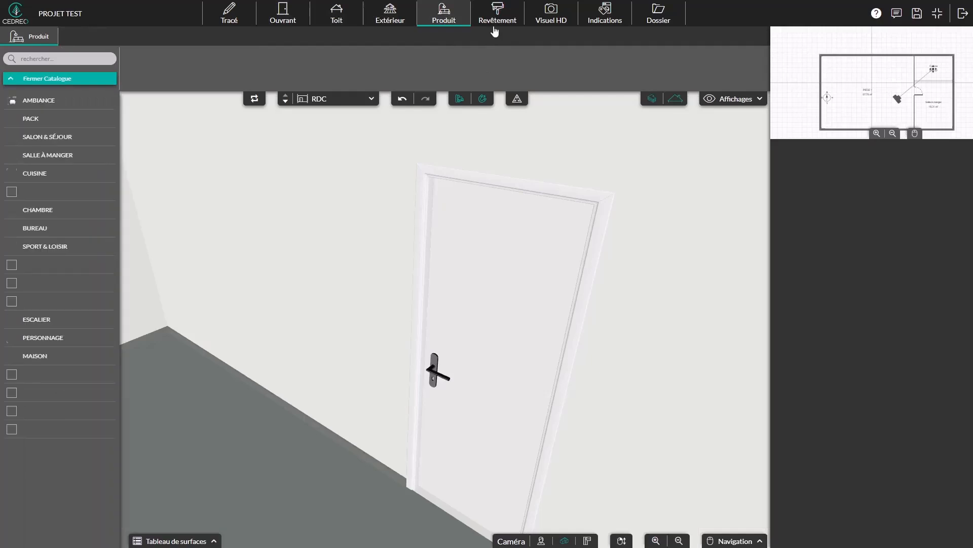
click(496, 15)
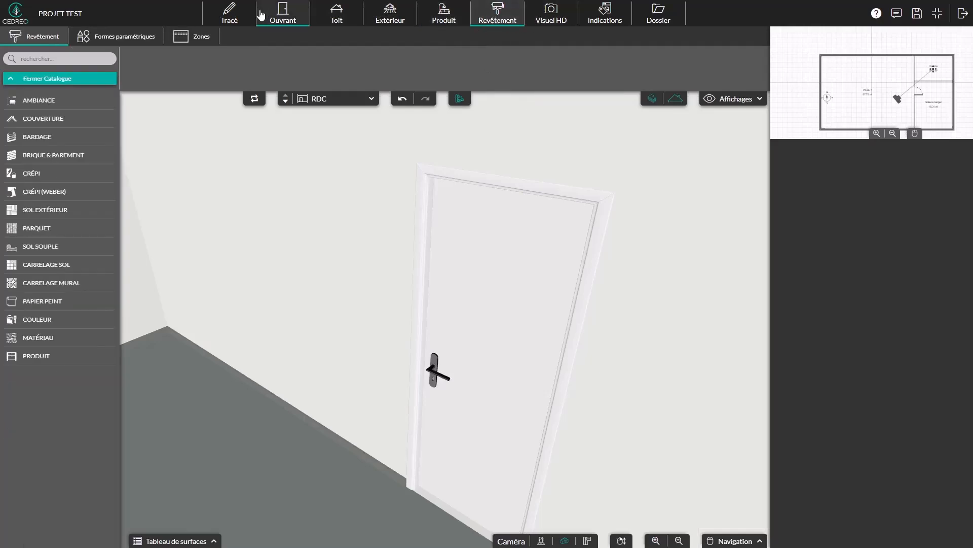
click(232, 16)
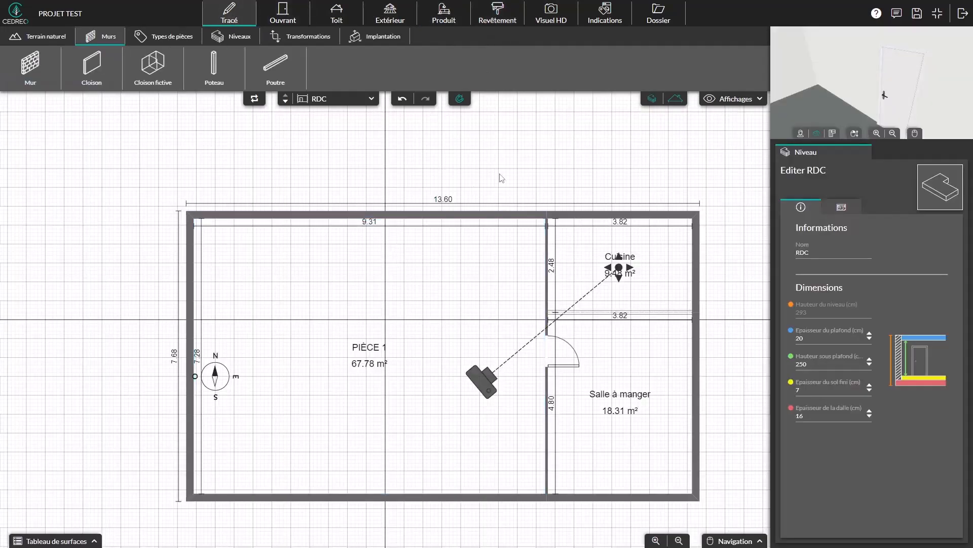
Step: Inspect the whole ground floor in the aerial 3D preview from different sides
click(815, 133)
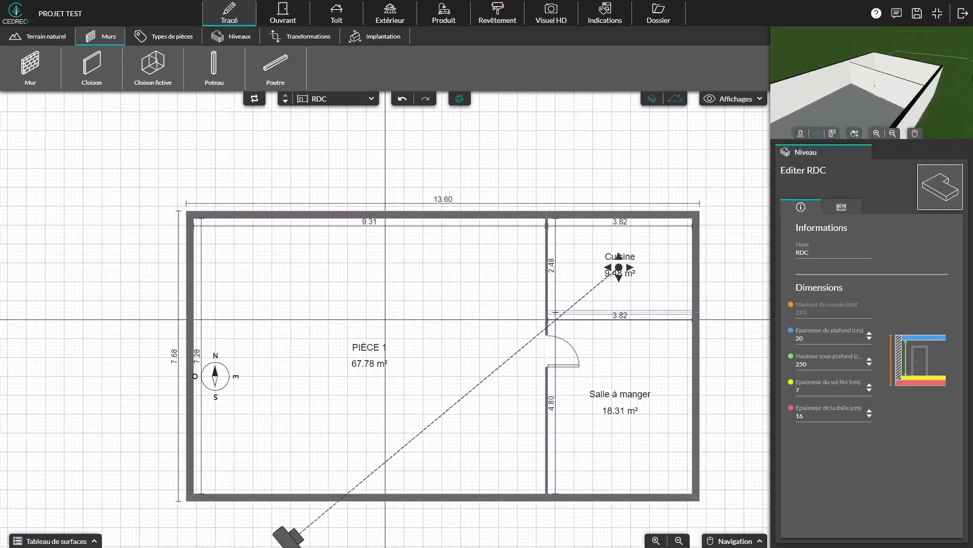
mouse_move(918, 77)
mouse_down()
mouse_move(884, 110)
mouse_move(880, 79)
mouse_move(948, 68)
mouse_move(933, 80)
mouse_move(884, 77)
mouse_move(915, 92)
mouse_up()
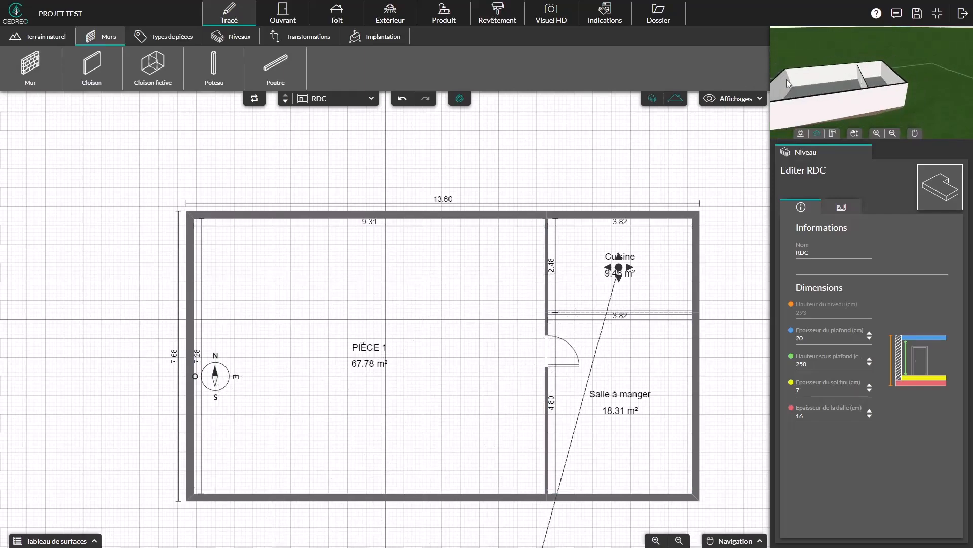
mouse_move(826, 90)
mouse_down()
mouse_move(854, 83)
mouse_move(885, 92)
mouse_move(884, 74)
mouse_move(885, 82)
mouse_move(827, 80)
mouse_move(893, 95)
mouse_up()
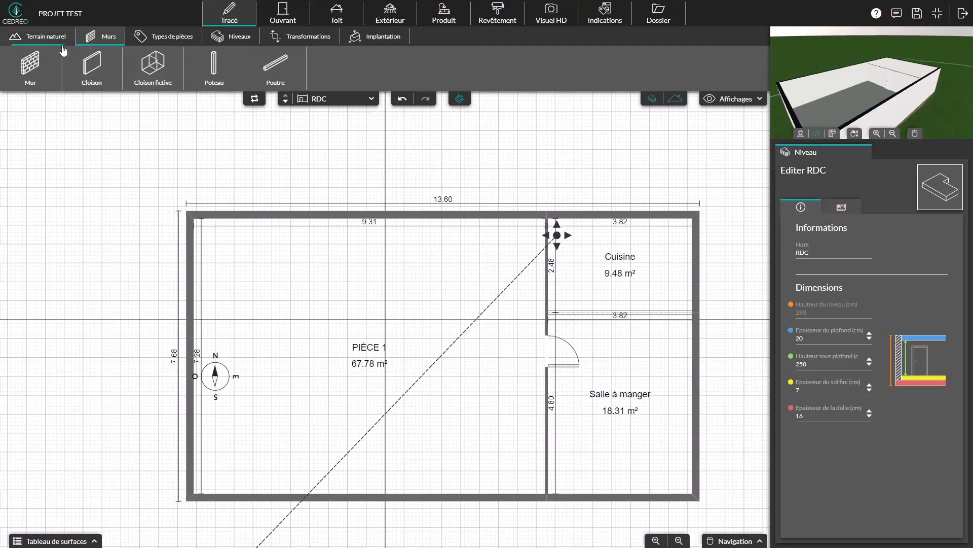
Step: Review the natural terrain tools and the available levels, keeping RDC as the active level
click(41, 36)
click(29, 76)
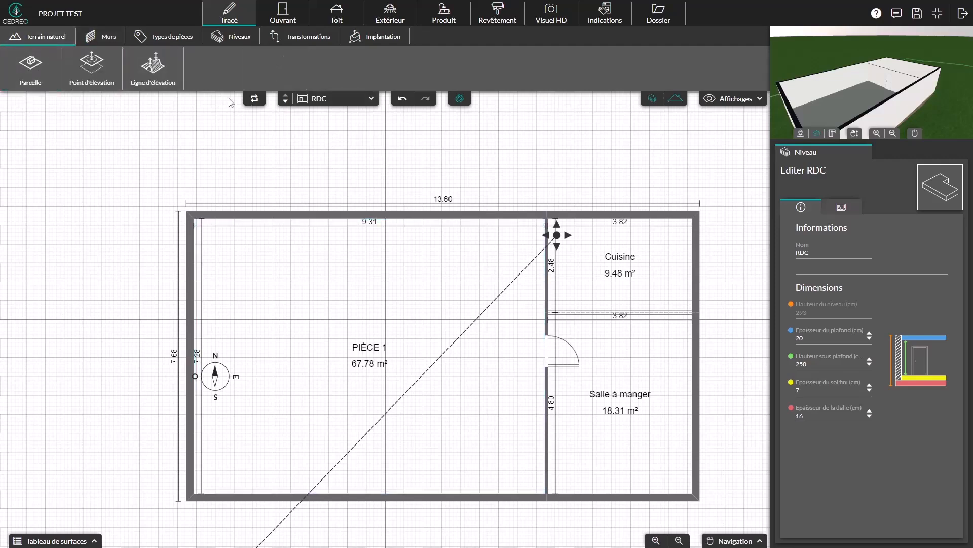
click(355, 99)
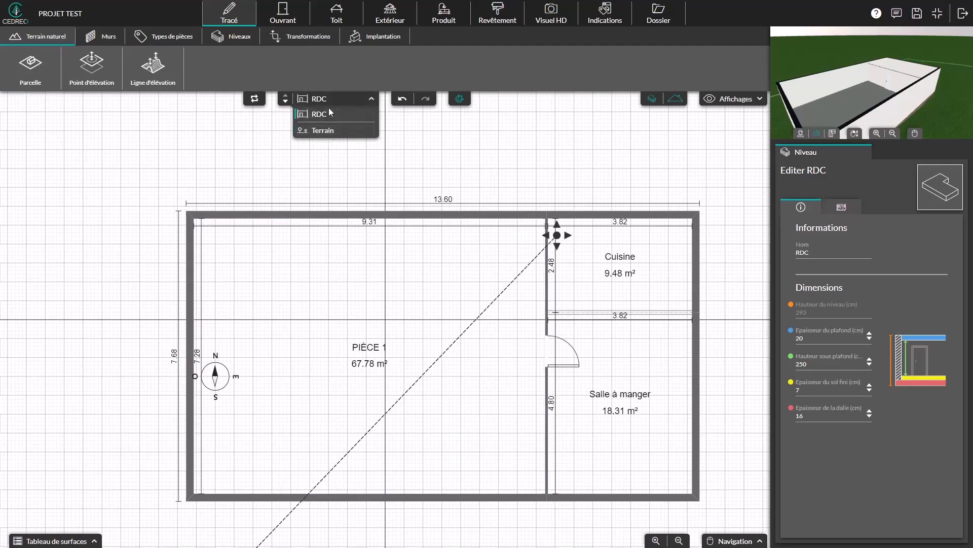
click(317, 68)
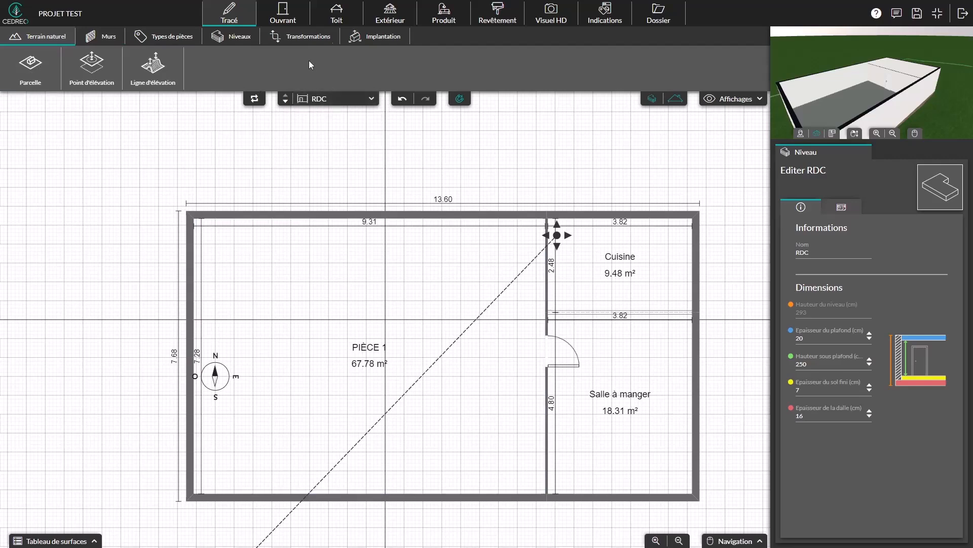
click(337, 102)
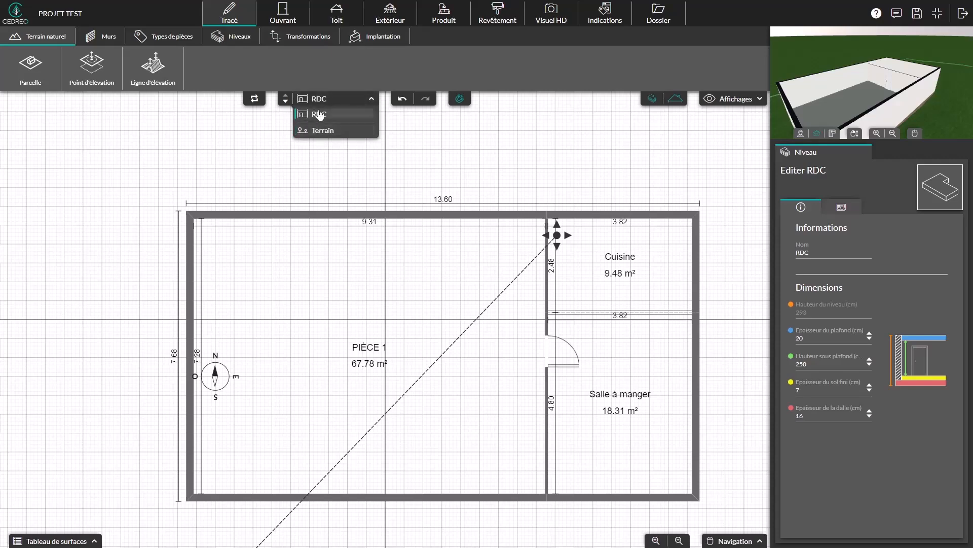
click(327, 117)
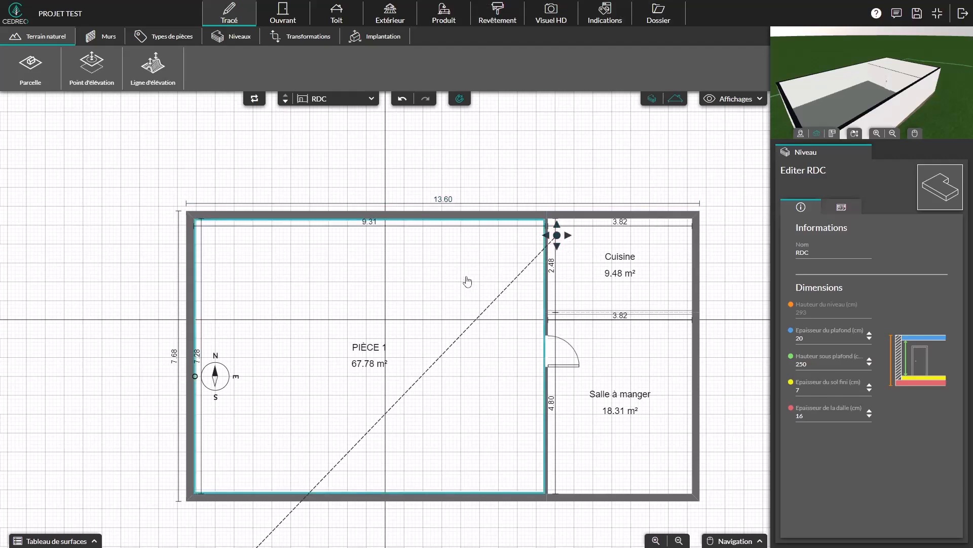
scroll(477, 279, down, 1)
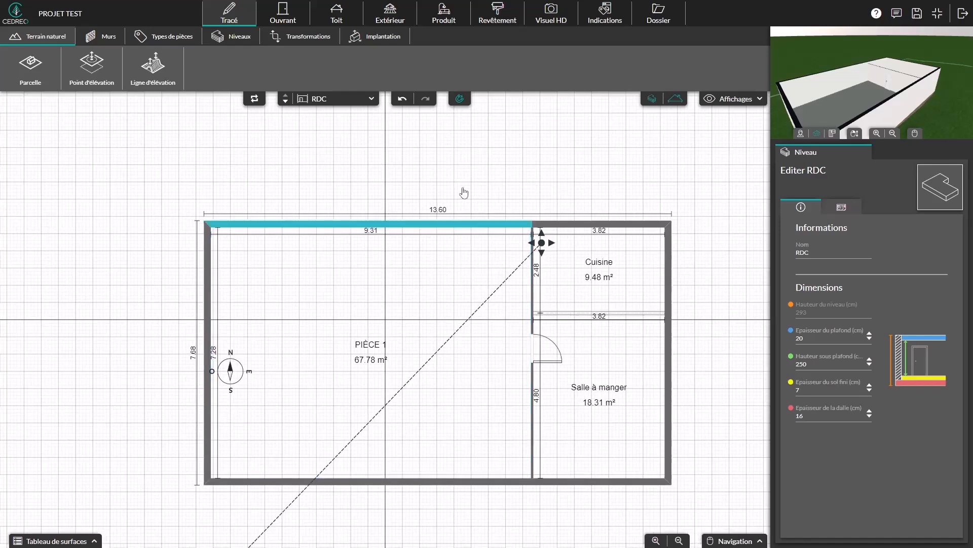
Step: Search the product catalogue for "tv" and place the Meuble TV (Salle de conférence) against the long wall of PIÈCE 1
click(451, 20)
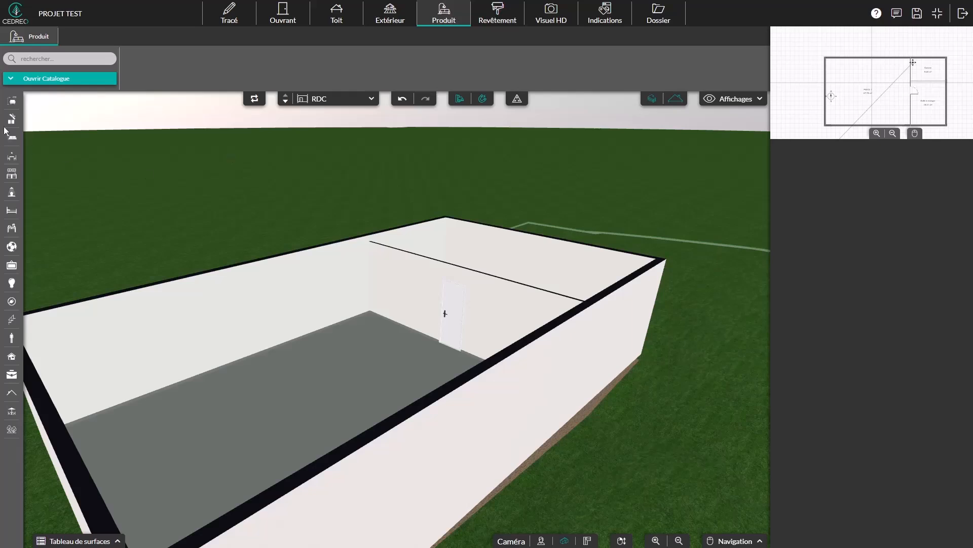
click(12, 136)
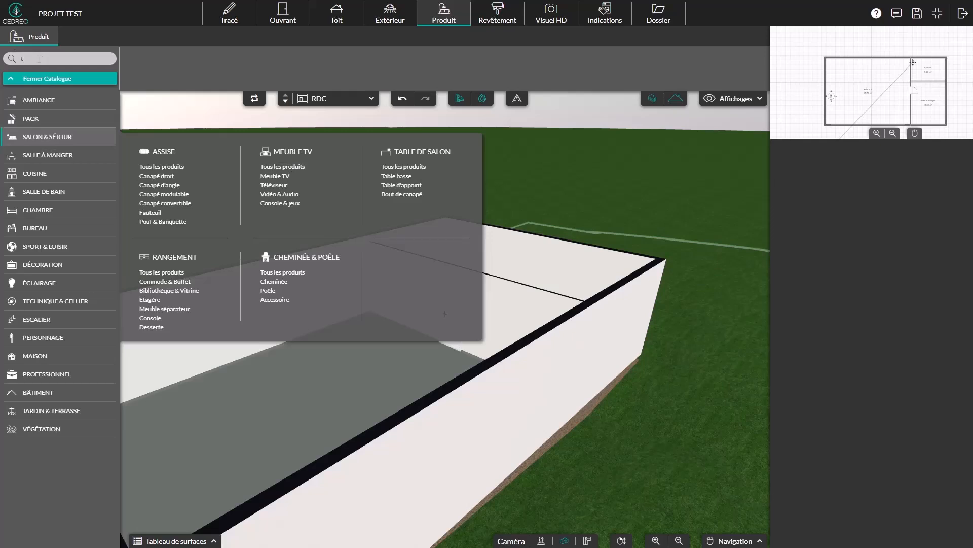
key(Return)
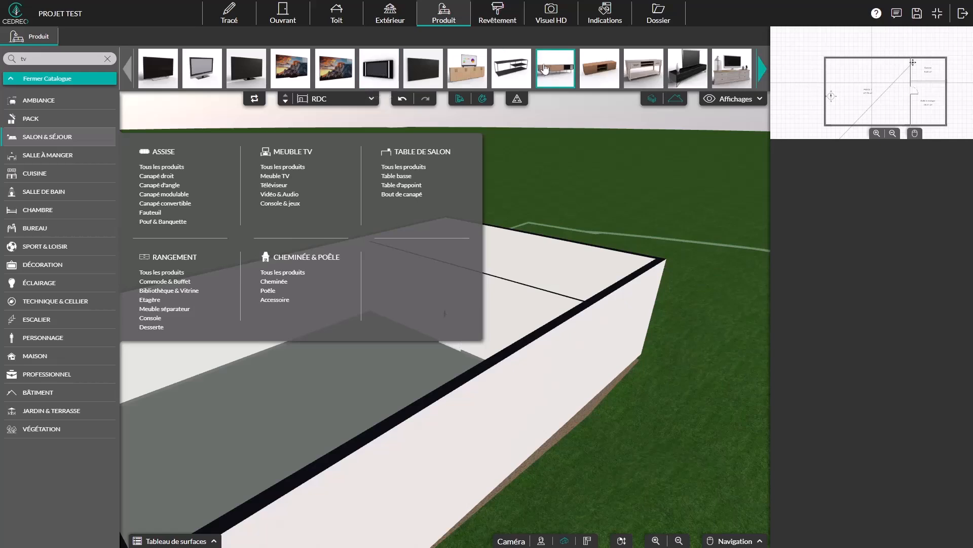
click(467, 68)
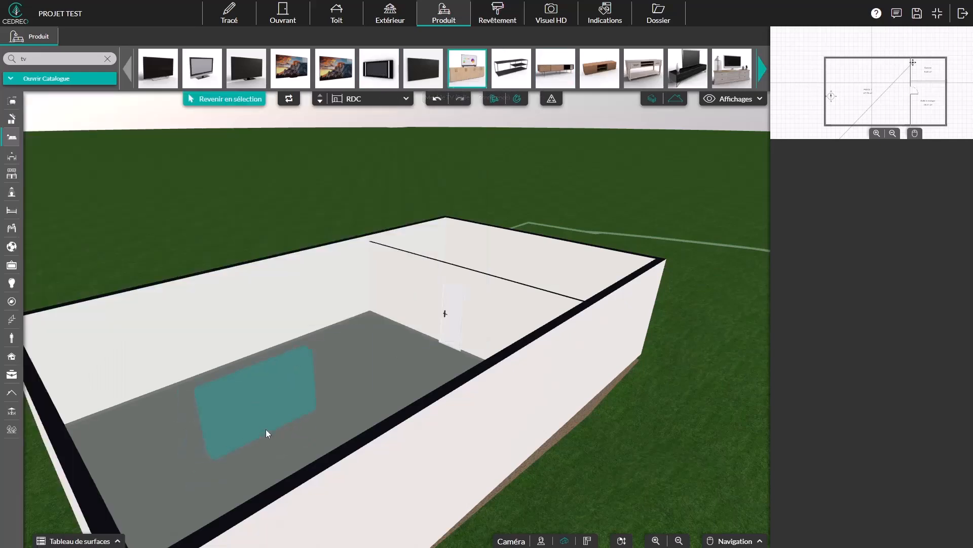
click(288, 355)
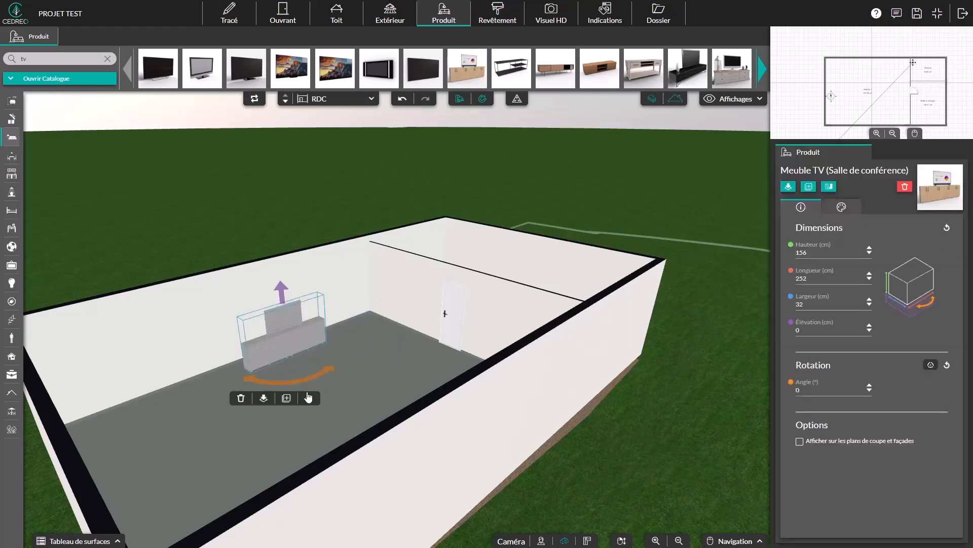
click(372, 337)
scroll(205, 343, up, 5)
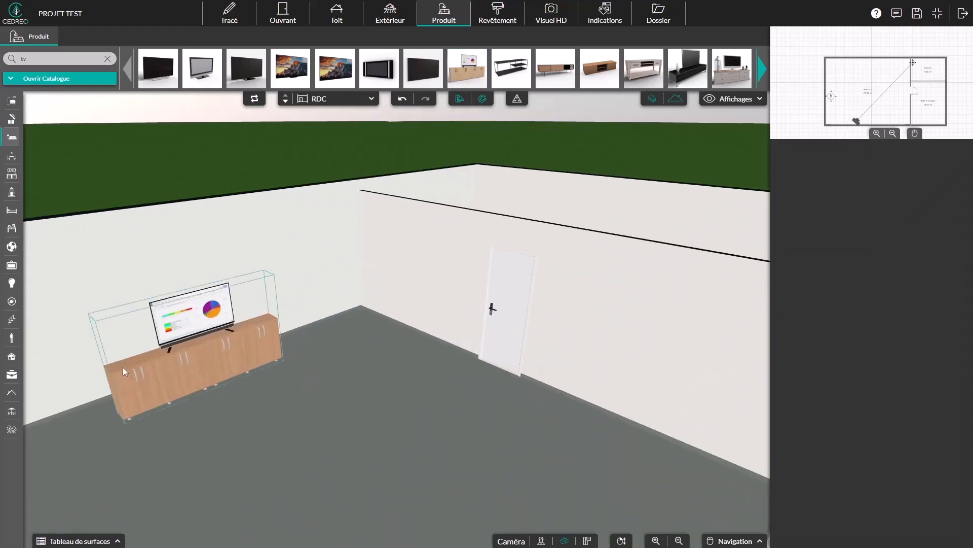
Step: Try several screen images on the TV of the placed unit and keep the rainbow-coloured burst wallpaper
click(225, 365)
drag(190, 363, 233, 330)
mouse_move(278, 368)
right_down()
mouse_move(254, 379)
mouse_move(318, 382)
mouse_move(296, 367)
mouse_move(274, 371)
right_up()
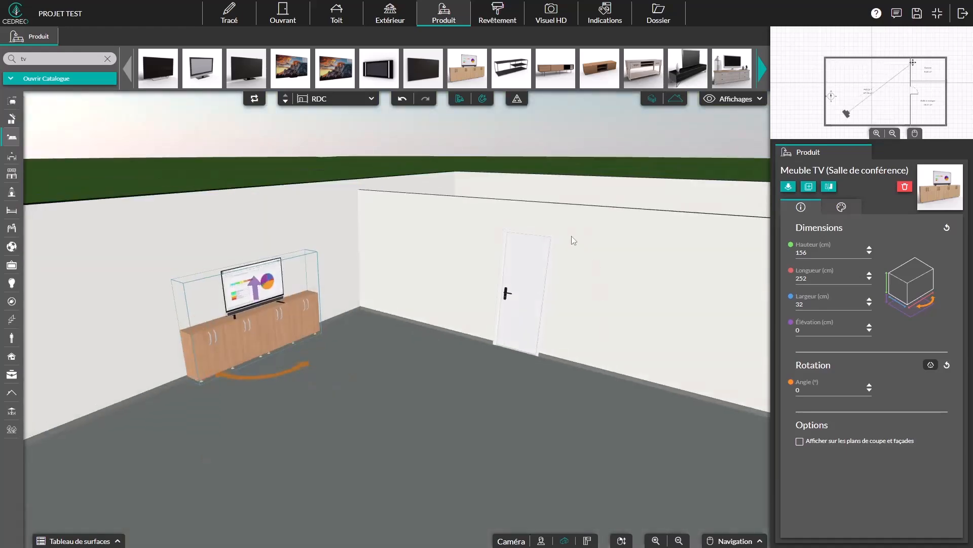
click(848, 206)
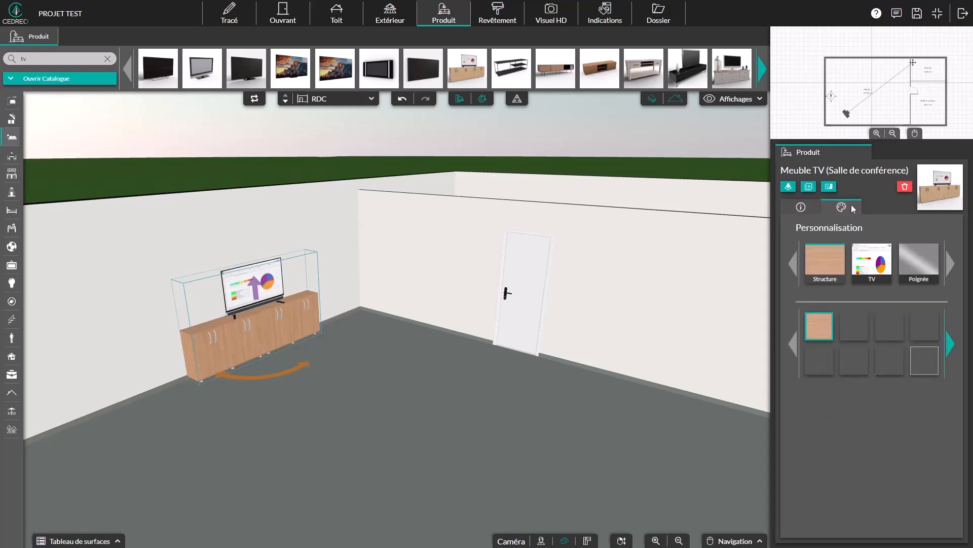
click(883, 270)
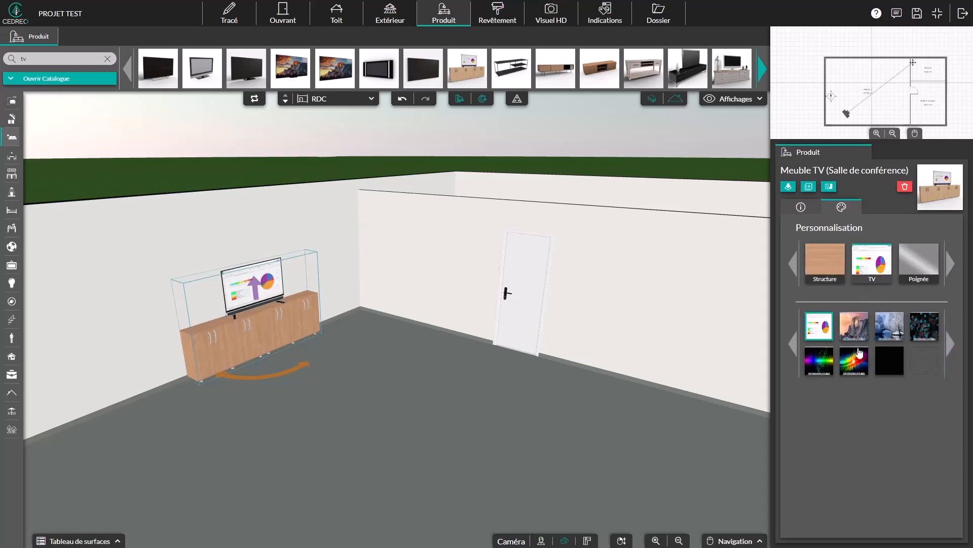
click(855, 360)
click(819, 360)
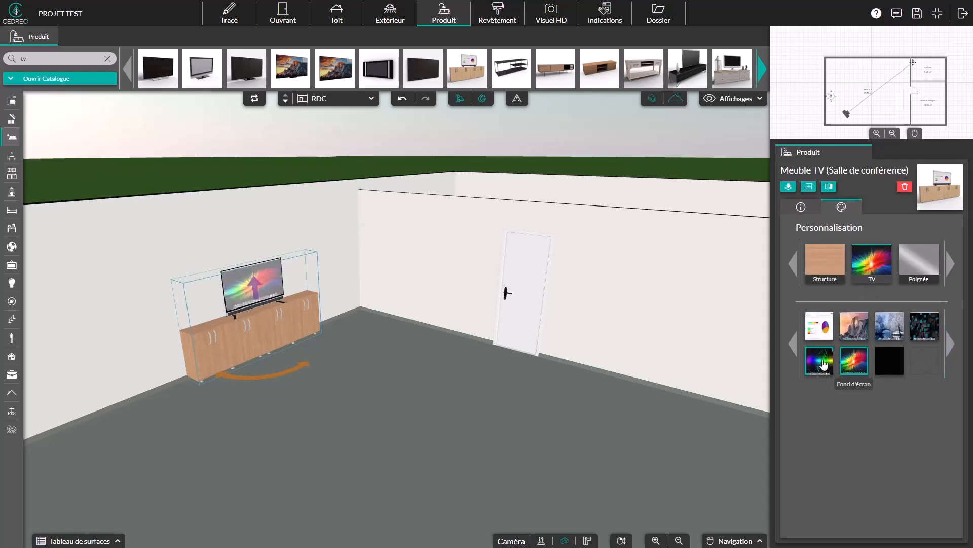
click(891, 368)
click(854, 360)
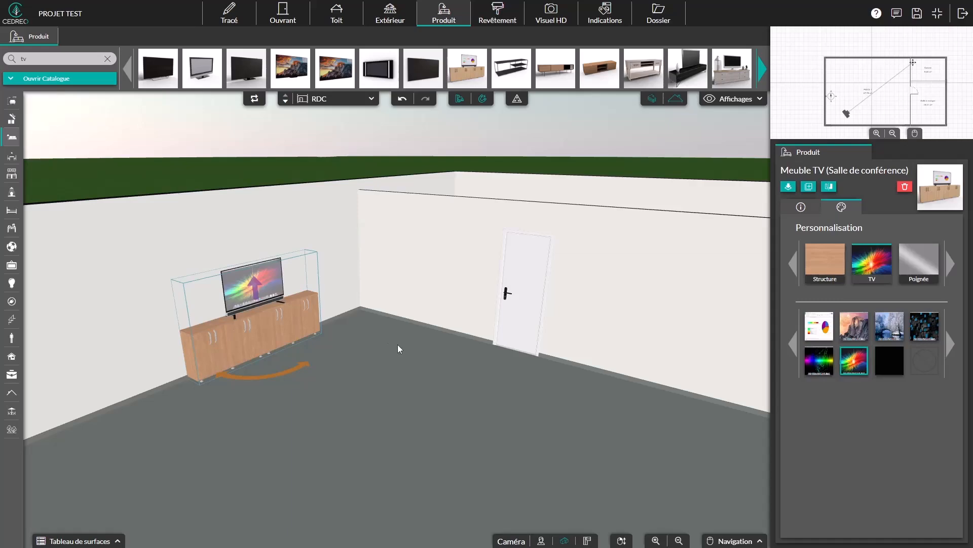
mouse_move(391, 364)
mouse_down()
mouse_move(378, 399)
mouse_move(338, 436)
mouse_move(364, 433)
mouse_move(382, 385)
mouse_move(394, 386)
mouse_up()
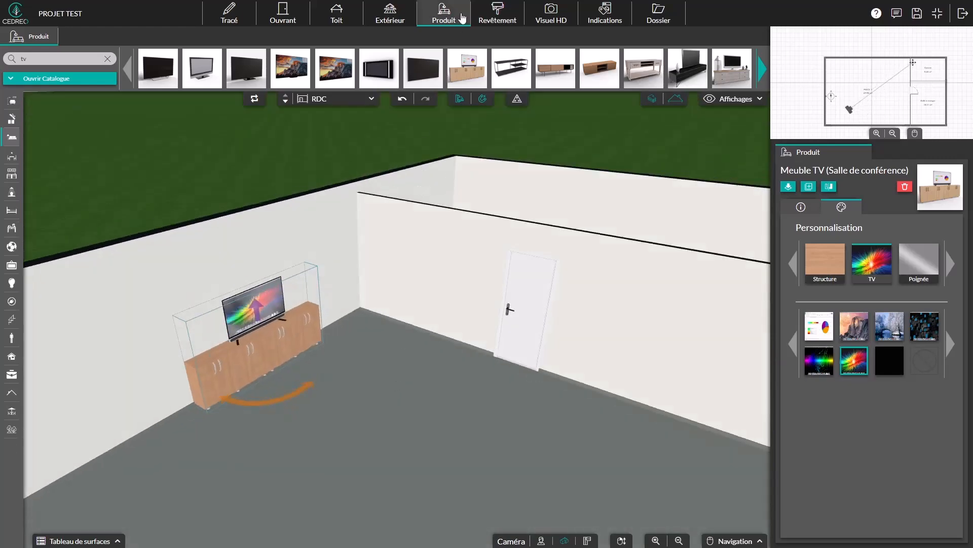
Step: Look through the Tracé and Extérieur workspaces and return to Produit
click(234, 19)
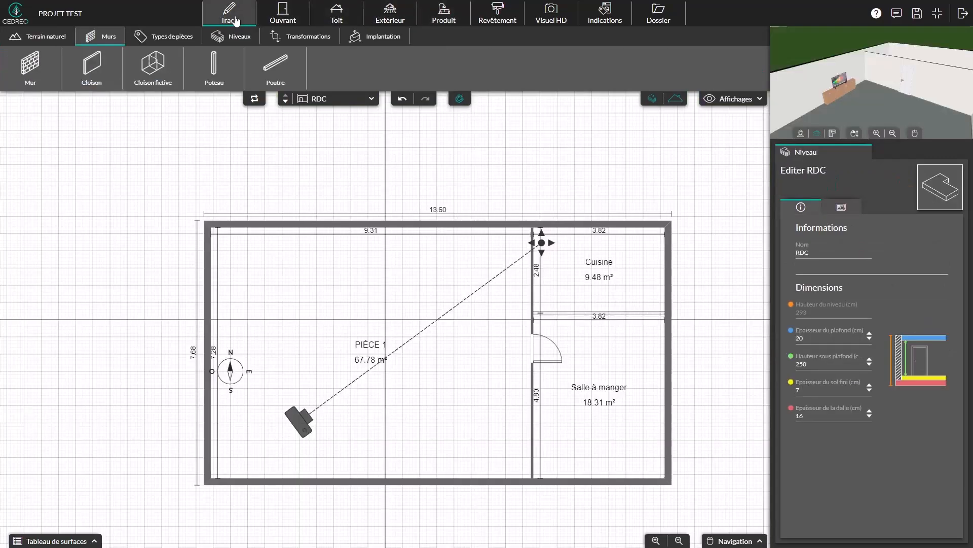
click(395, 15)
click(444, 15)
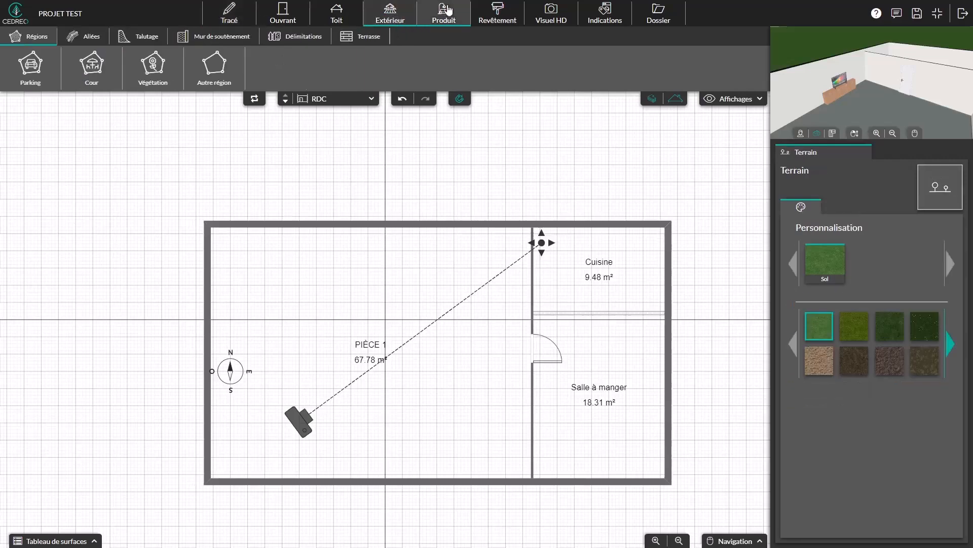
Step: Try the white and Bois beige finishes on the TV unit's structure, then restore the original wood finish
click(263, 318)
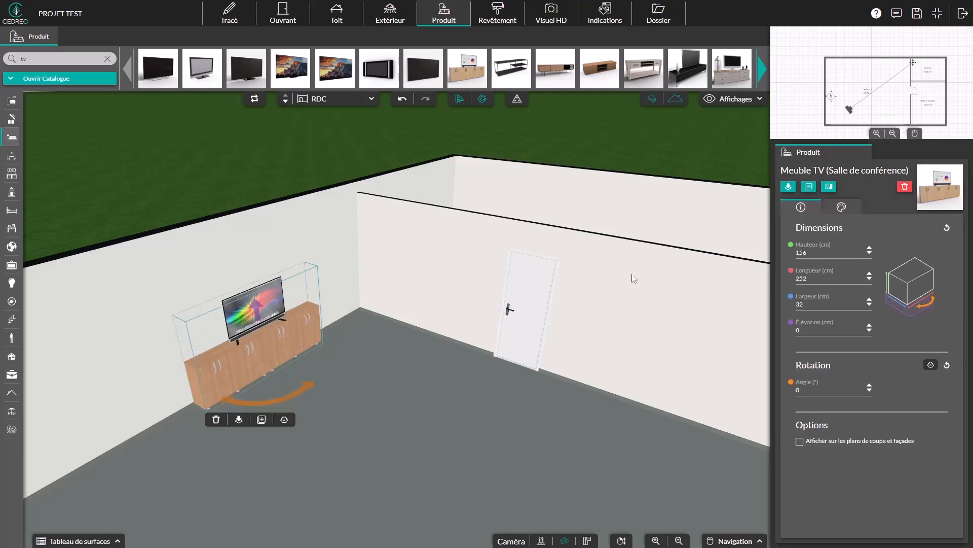
click(850, 211)
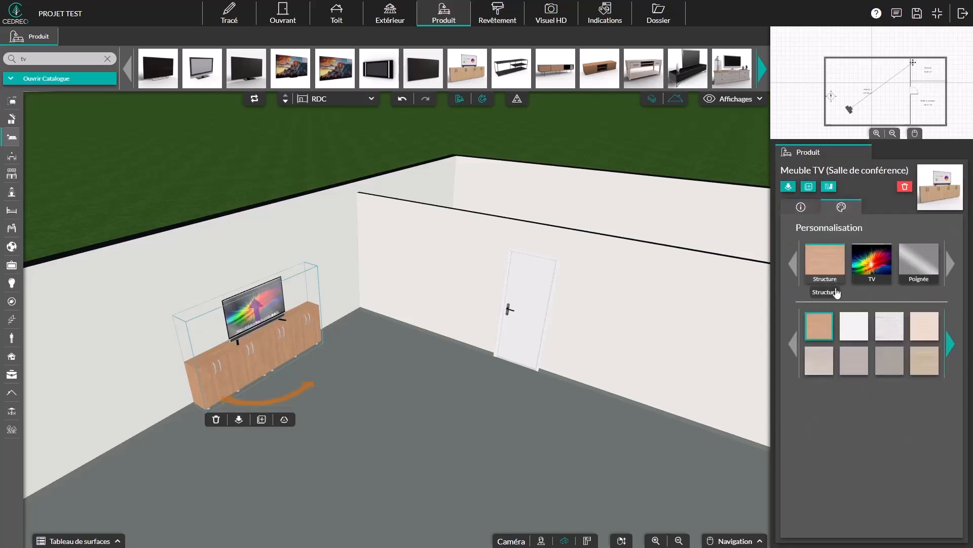
click(855, 326)
click(881, 371)
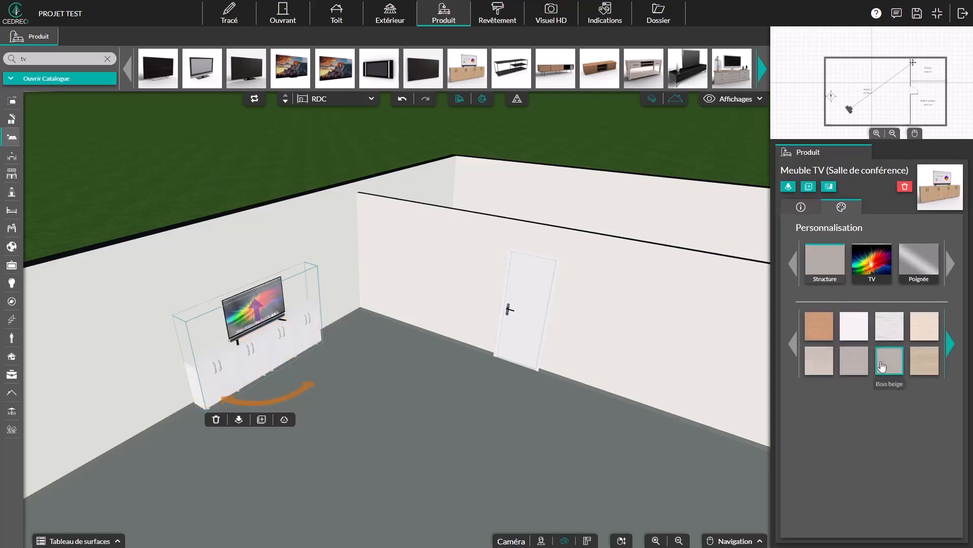
click(827, 328)
Step: Change the TV unit's handles to the dark finish and deselect the unit
click(882, 265)
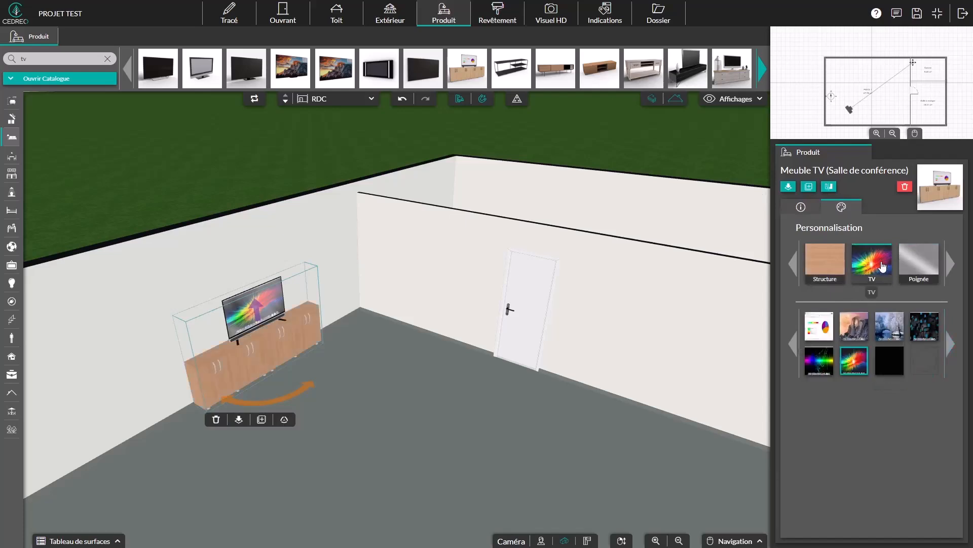
click(919, 261)
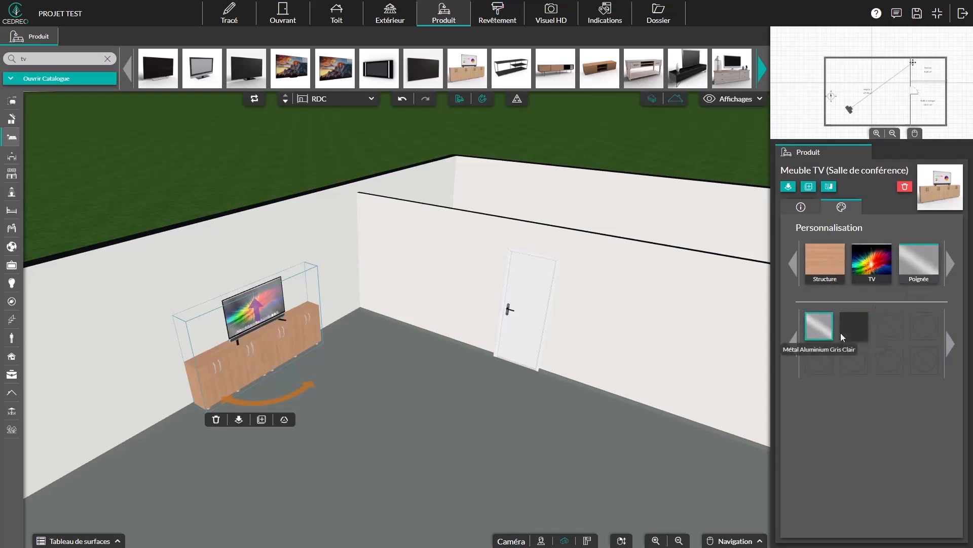
click(854, 326)
click(521, 400)
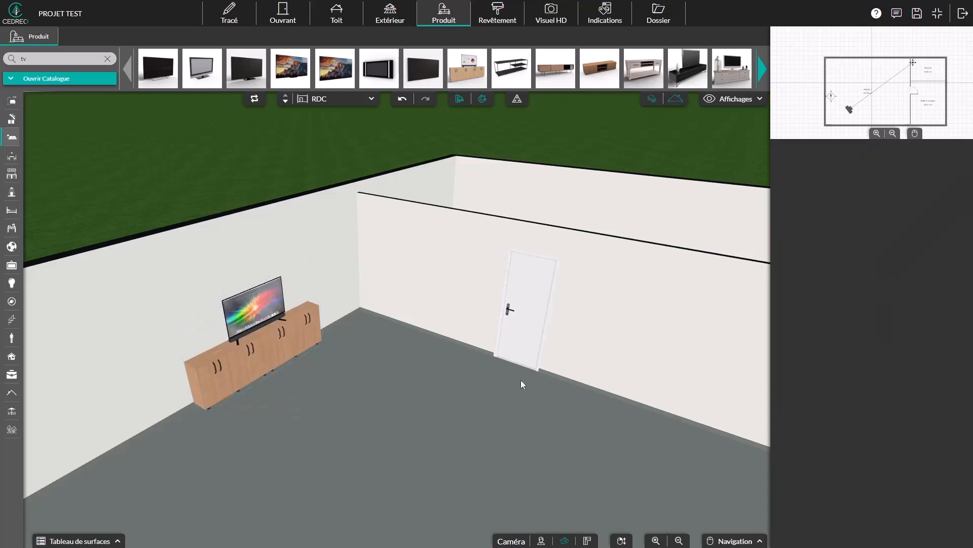
scroll(255, 375, up, 2)
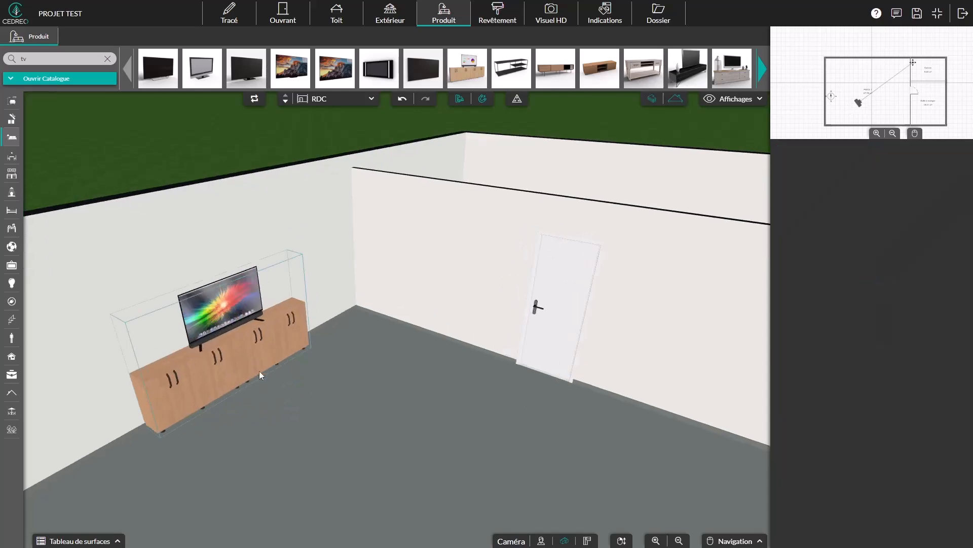